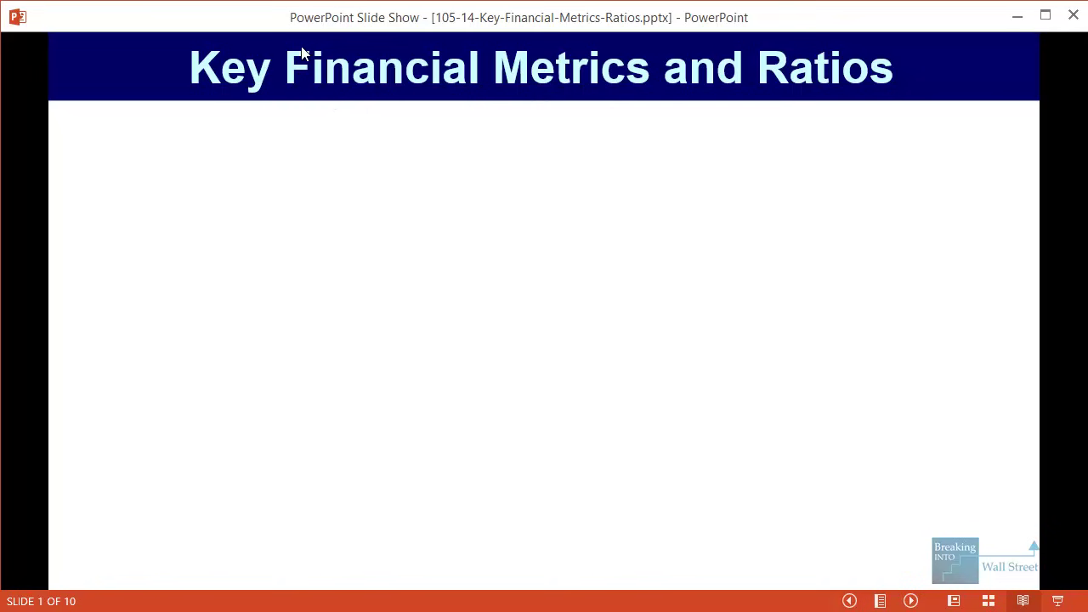
Switch to the Excel workbook and highlight Wal-Mart's ROE, ROA and ROIC for Years 1 to 3, then review the ratios below them
drag(280, 34, 903, 109)
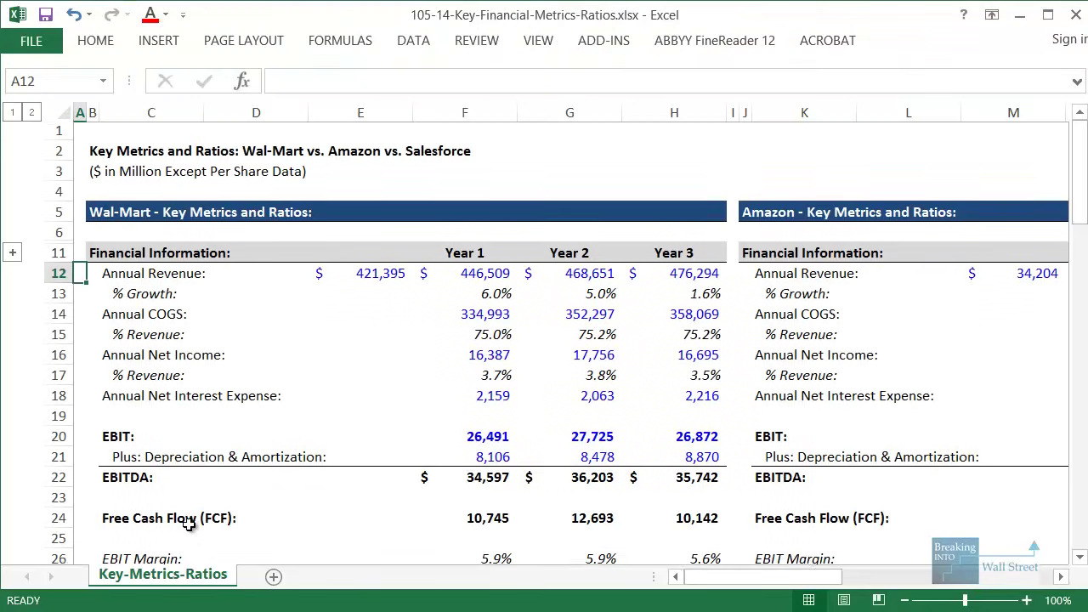
scroll(189, 525, down, 7)
scroll(188, 525, down, 4)
click(491, 318)
drag(491, 318, 686, 348)
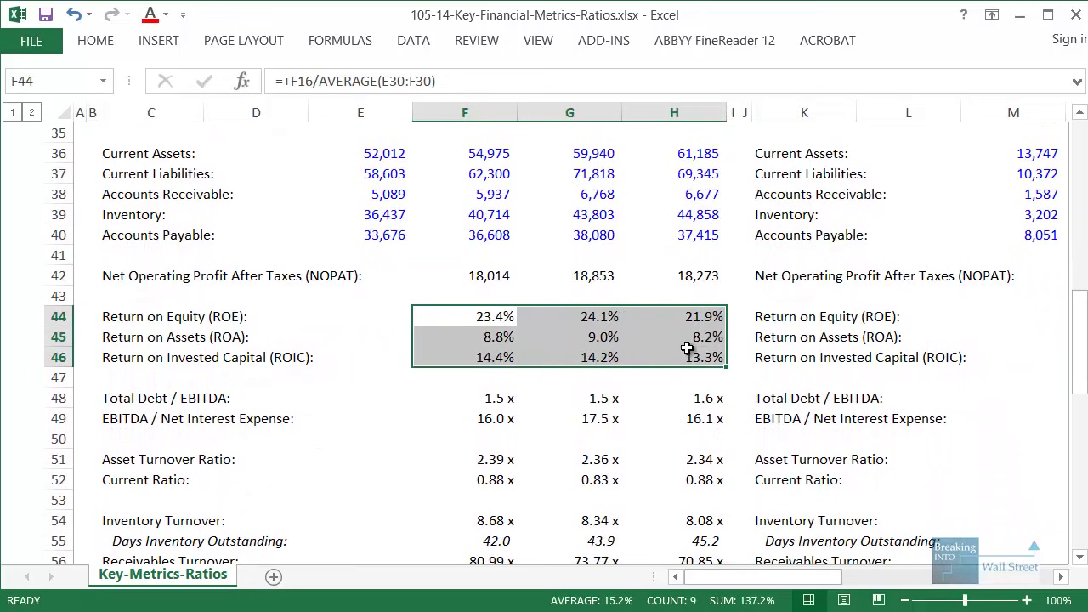
scroll(358, 369, down, 2)
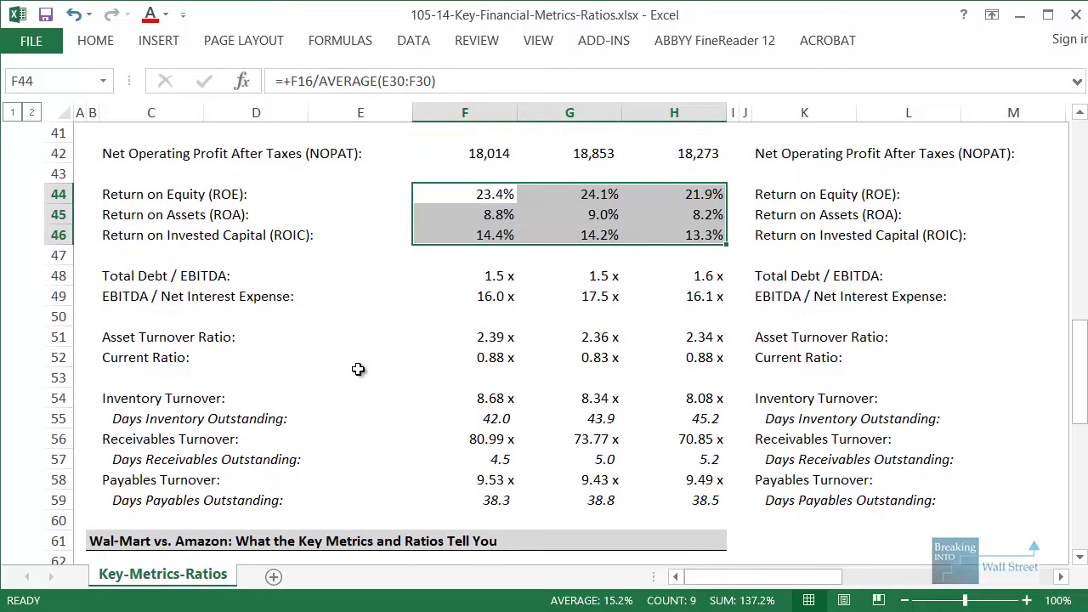
Review the Wal-Mart section at the top of the sheet and highlight the Salesforce financial information down to Depreciation & Amortization
scroll(358, 369, up, 13)
drag(109, 215, 831, 321)
drag(815, 577, 951, 583)
click(677, 418)
drag(194, 212, 809, 462)
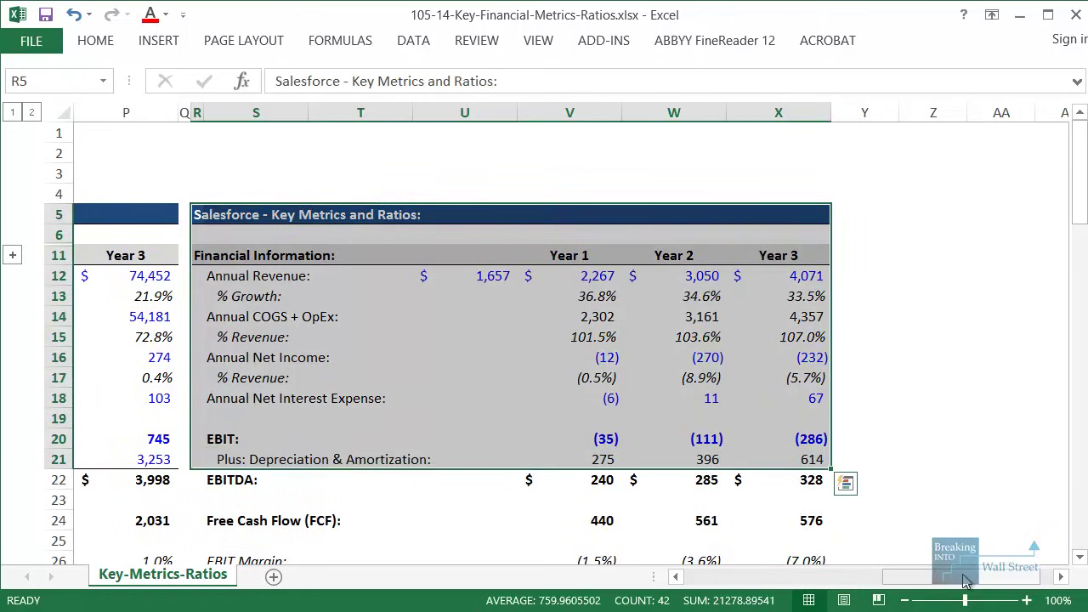
drag(966, 581, 765, 580)
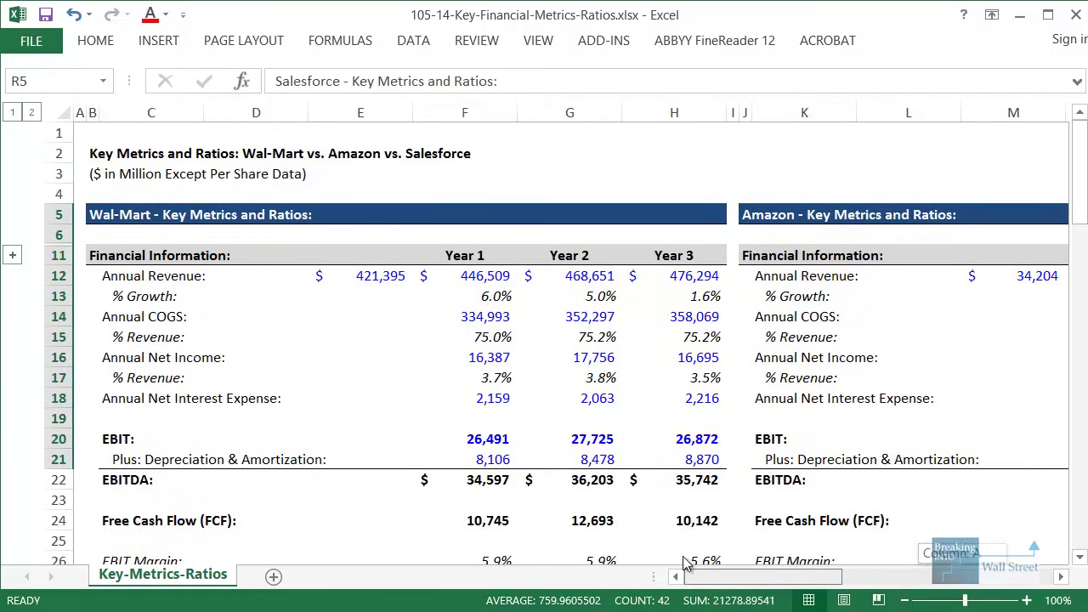
click(146, 289)
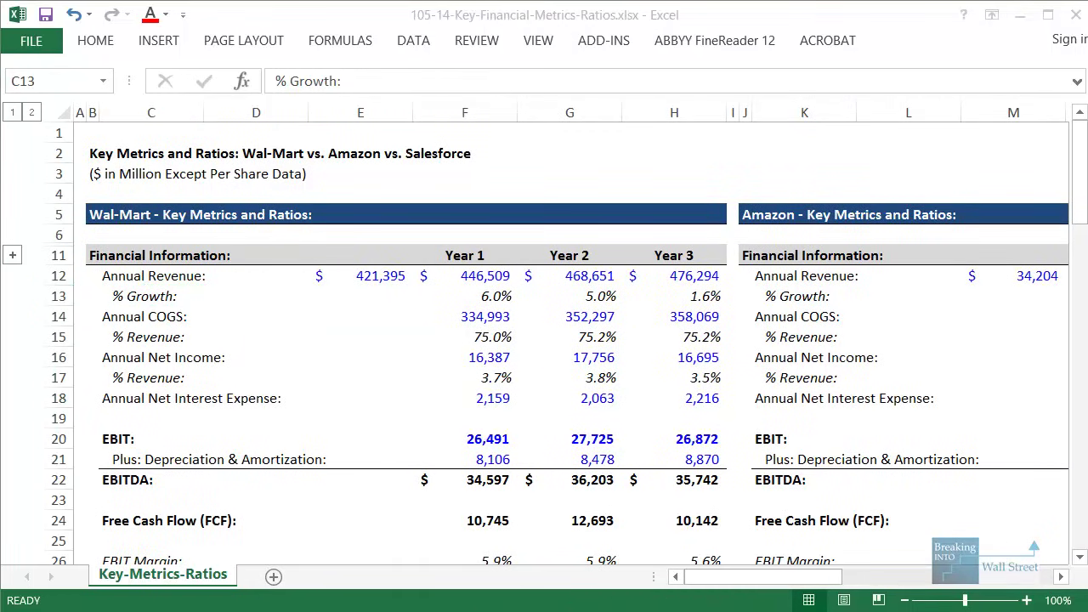
View the Amazon and Salesforce financial statement PDFs in Acrobat, then return to the PowerPoint slide show
key(alt+Tab)
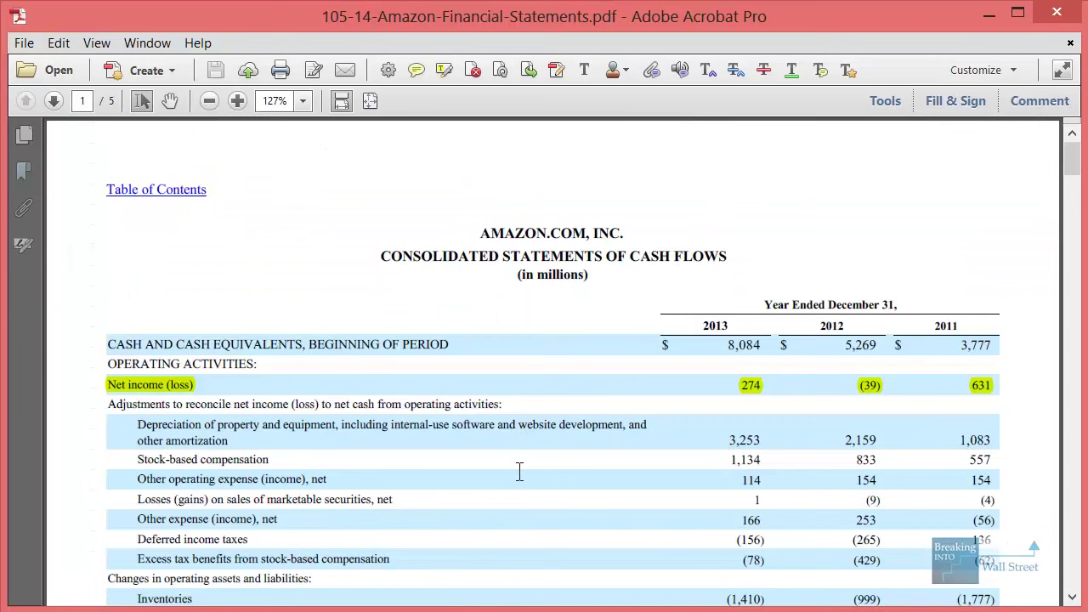
key(ctrl+Tab)
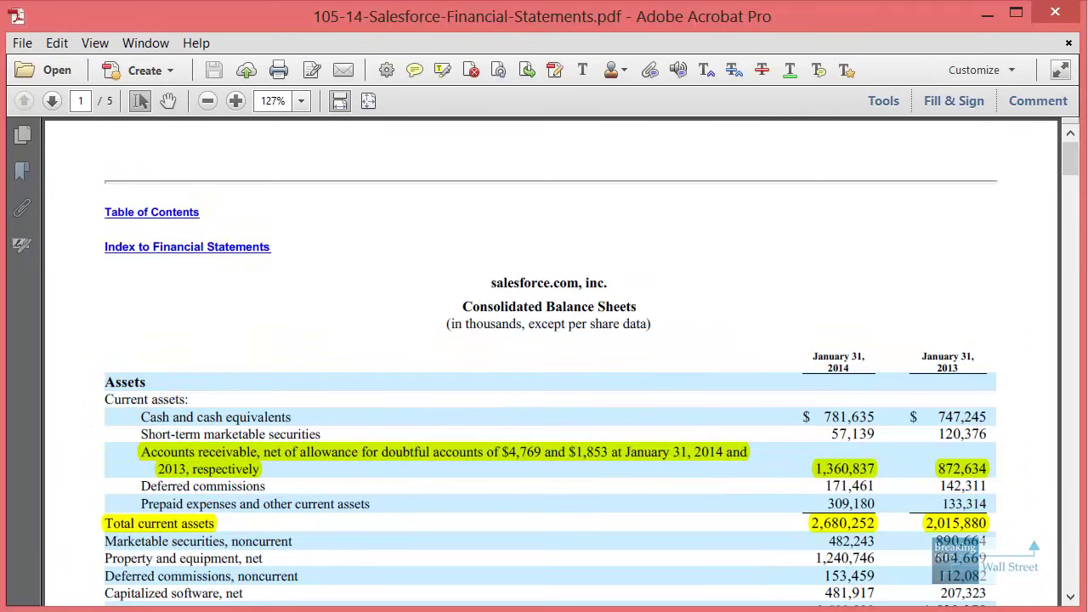
key(alt+Tab)
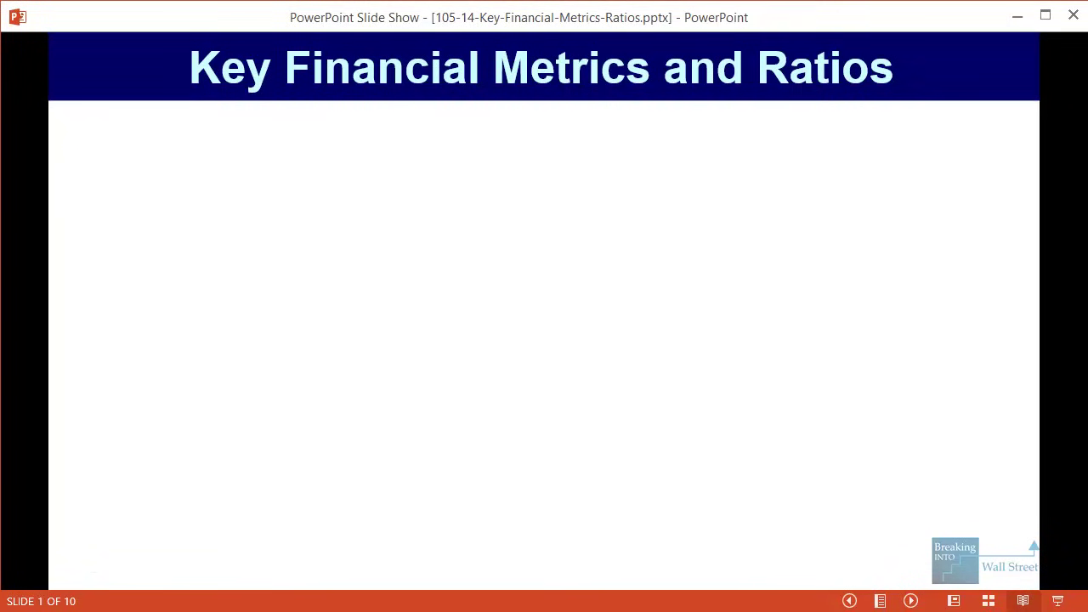
Reveal all four bullets on slide 1, from the company evaluation problem to the Key Tool line
key(Right)
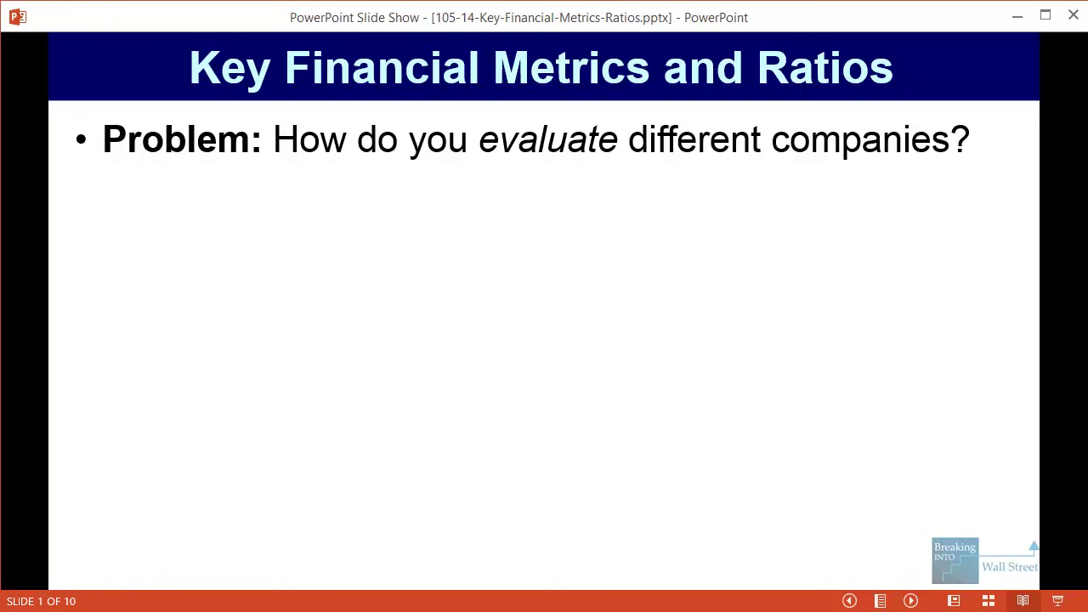
key(Right)
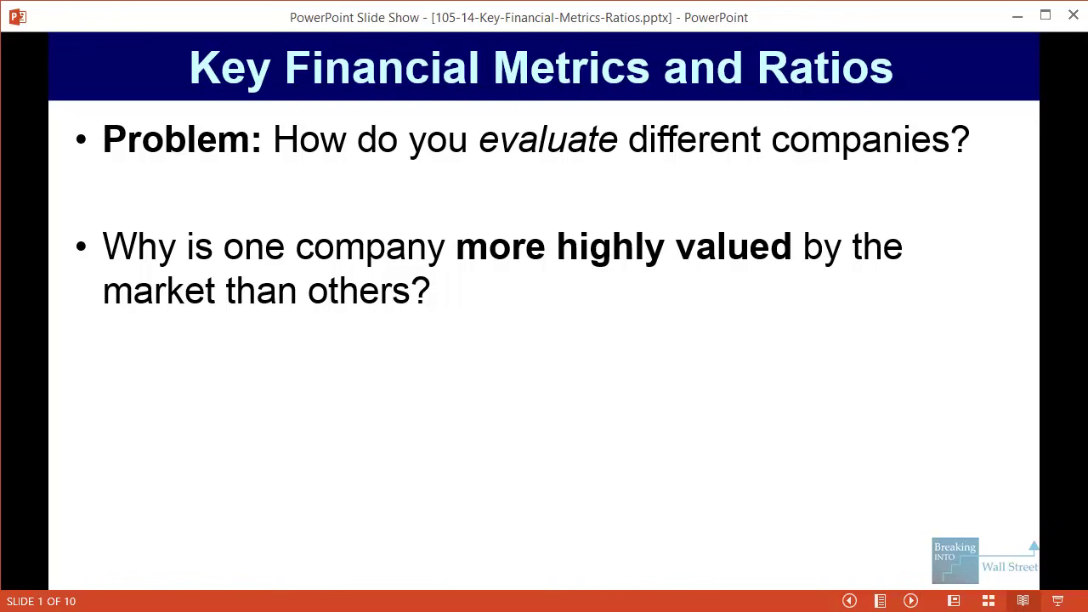
key(Right)
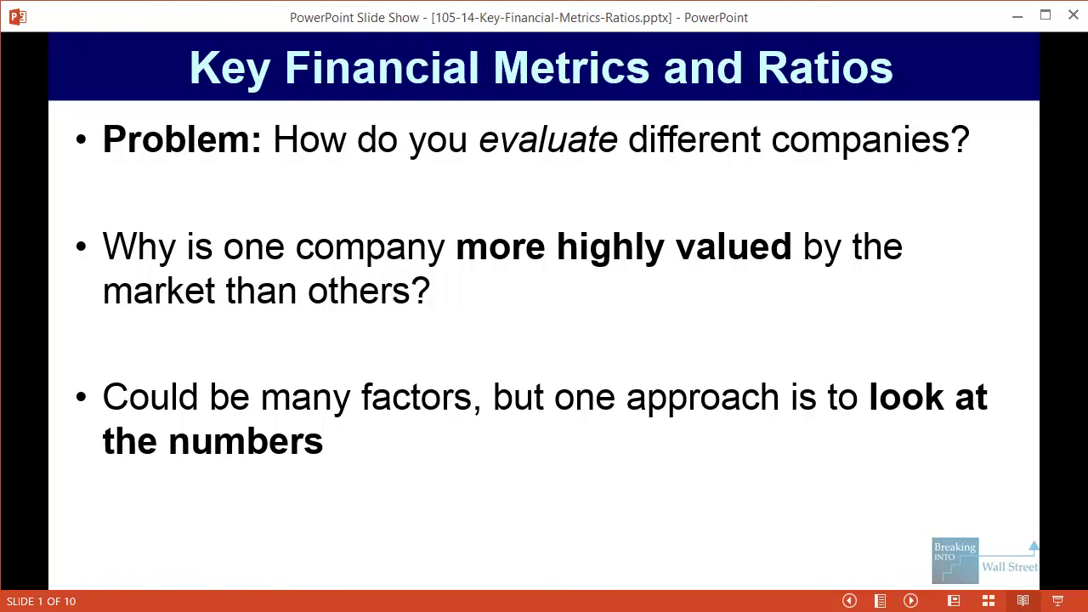
key(Right)
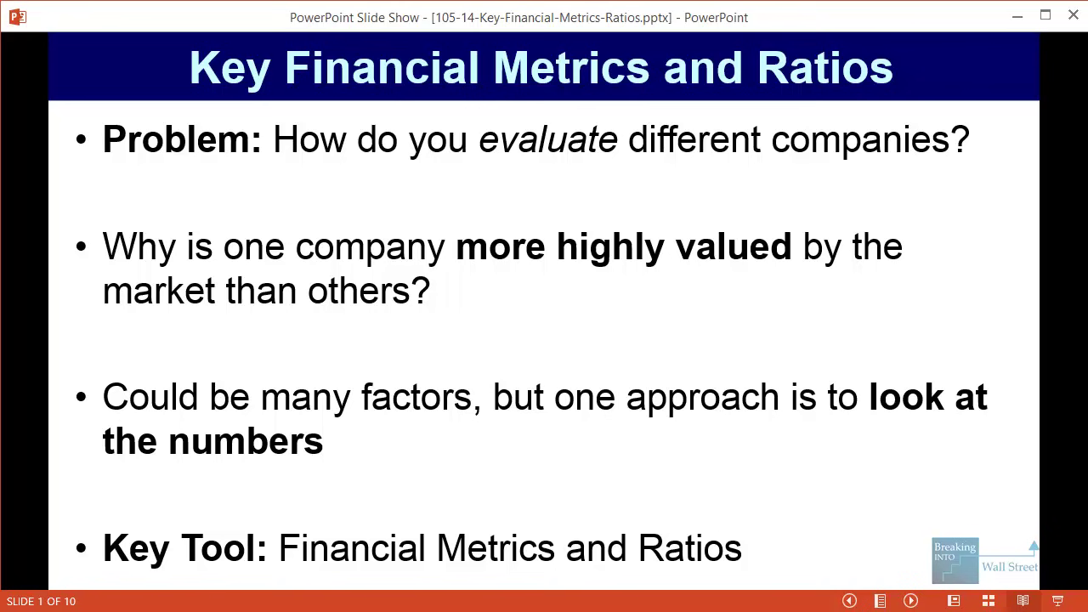
Advance to slide 2 and reveal its Purpose line and the questions on equity, assets and total capital
key(Right)
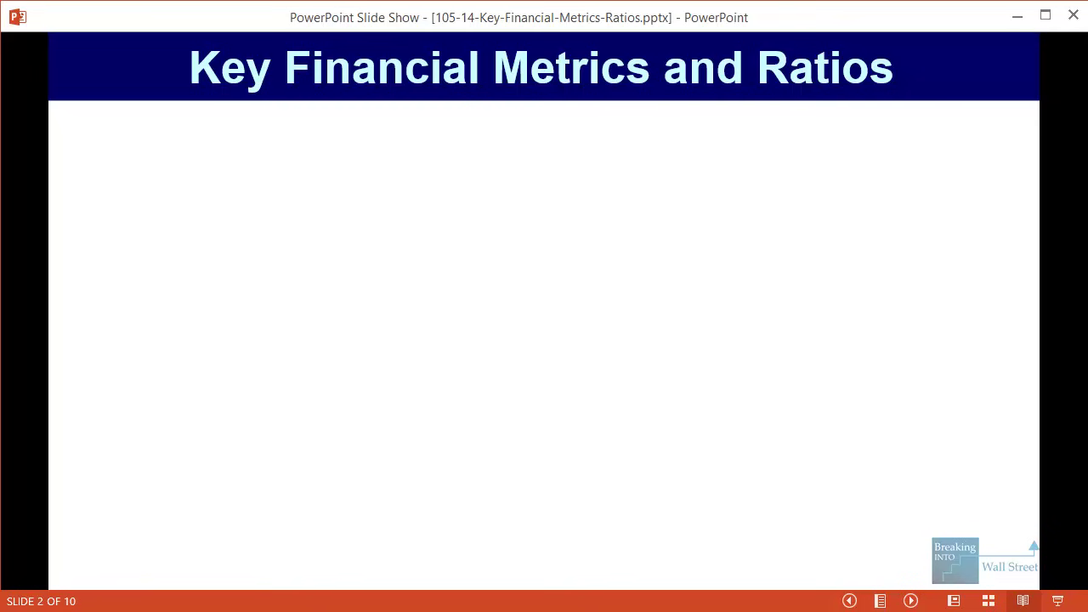
key(Right)
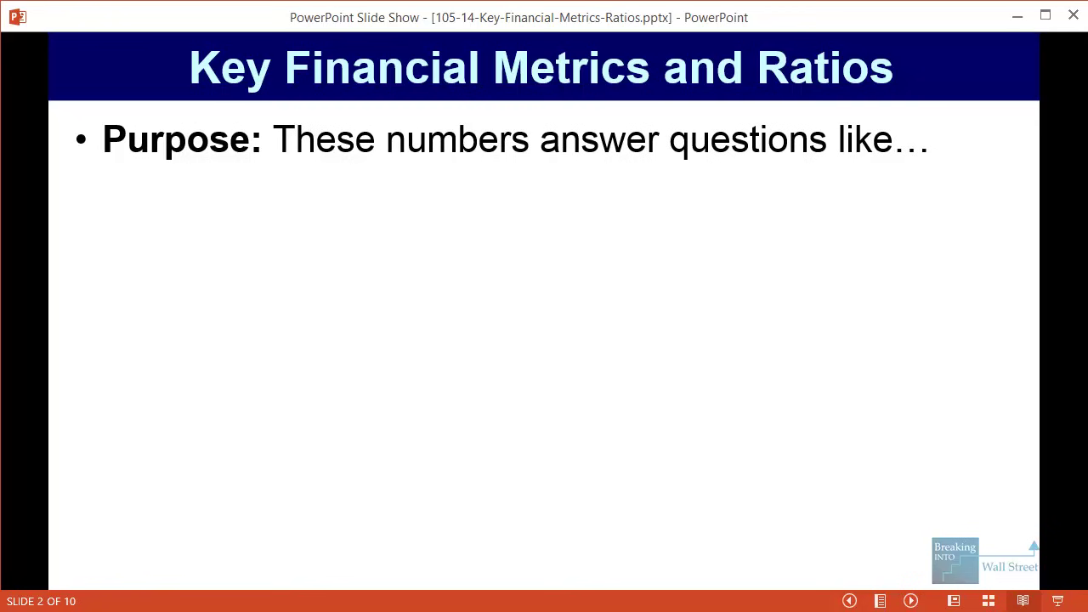
key(Right)
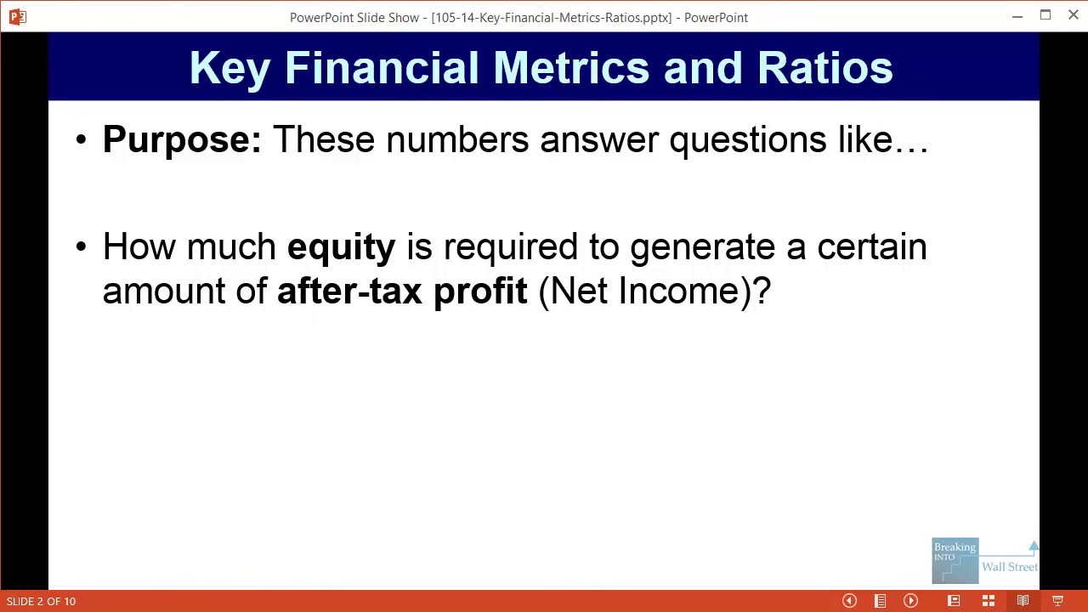
key(Right)
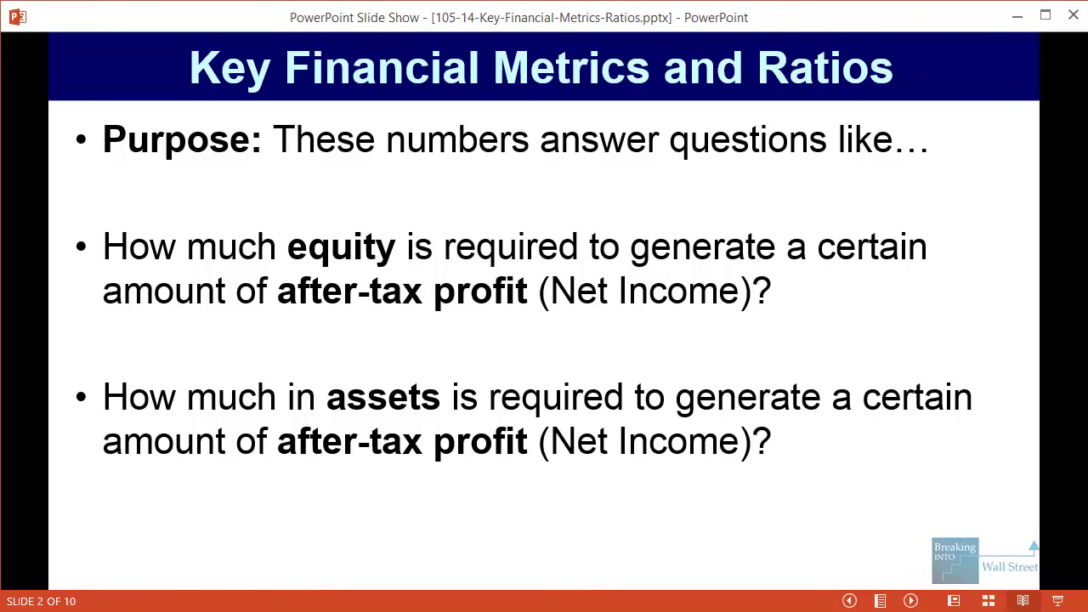
key(Right)
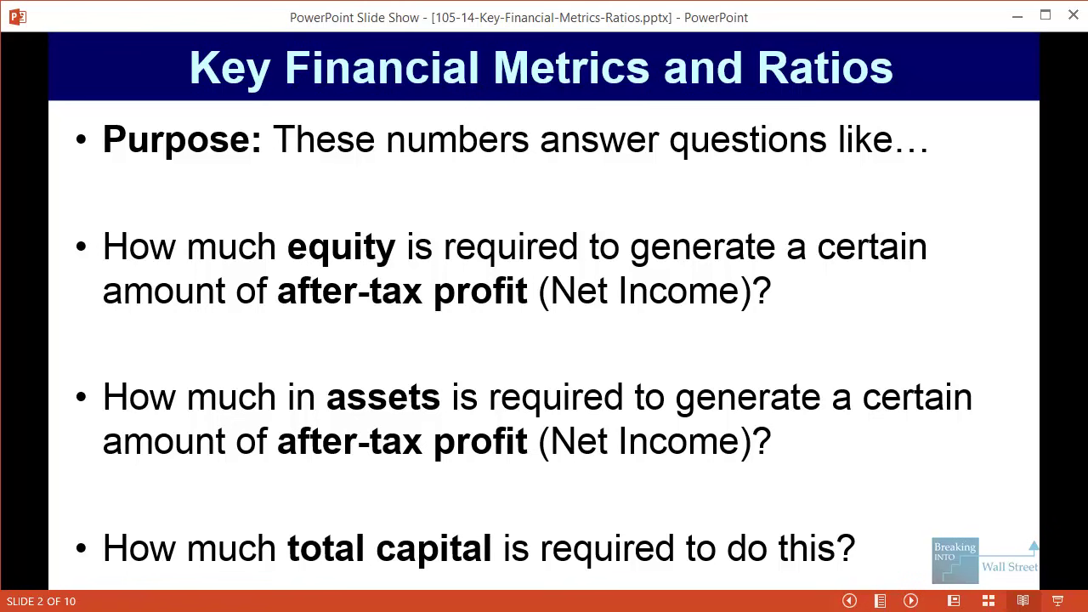
Present slide 3's questions on asset dependence, liquidity and speed, then advance to the Return on Equity definition on slide 4
key(Right)
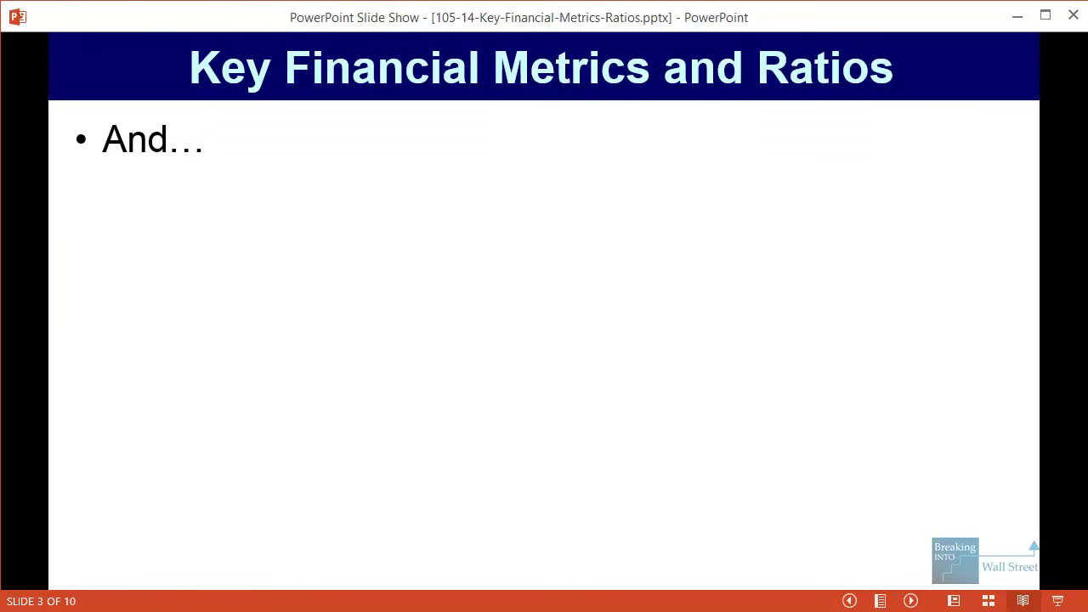
key(Right)
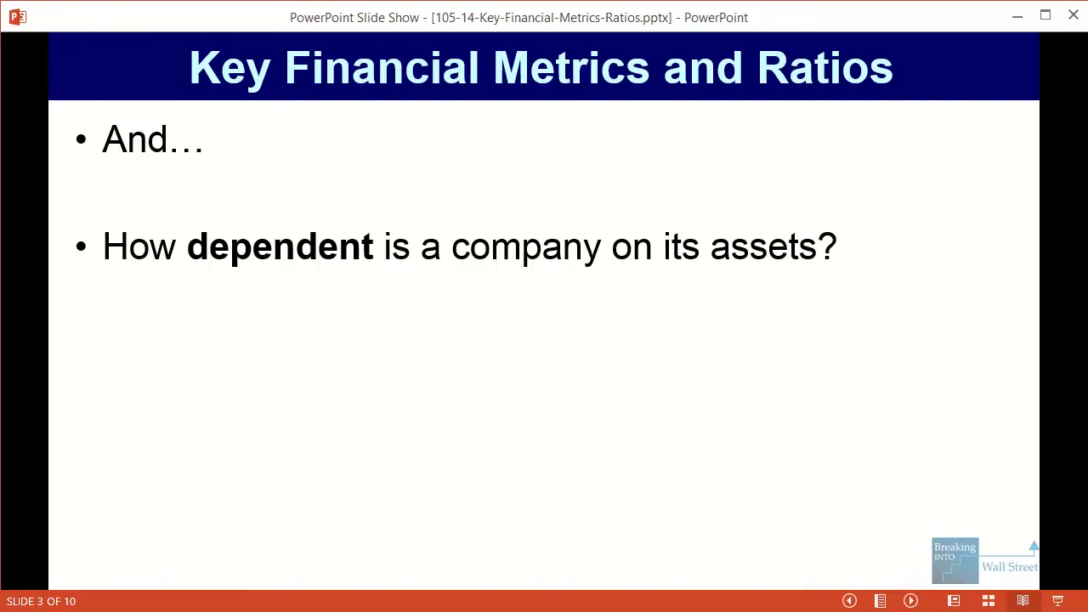
key(Right)
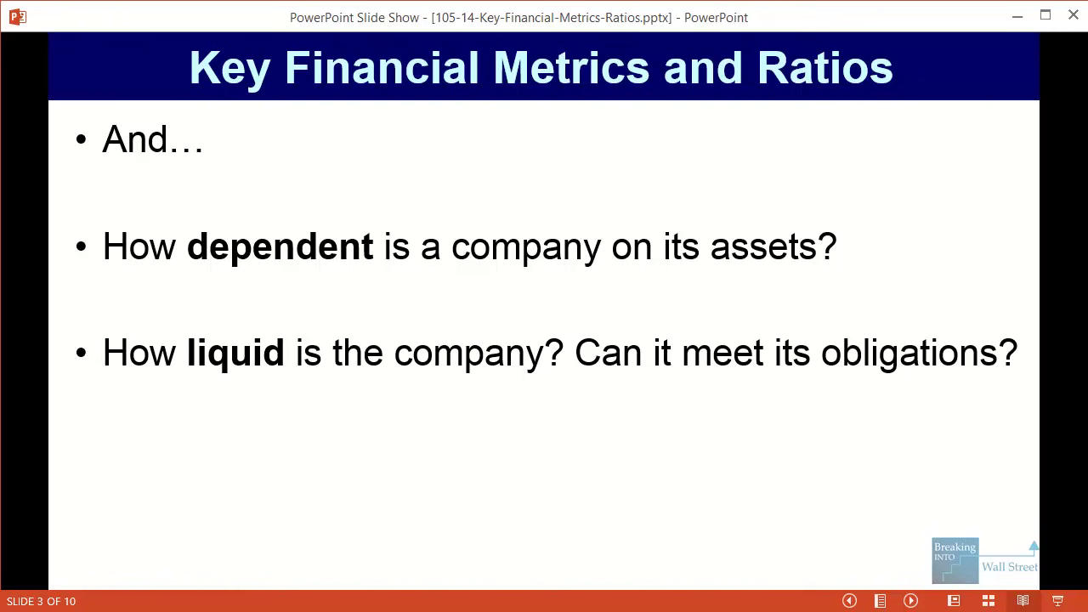
key(Right)
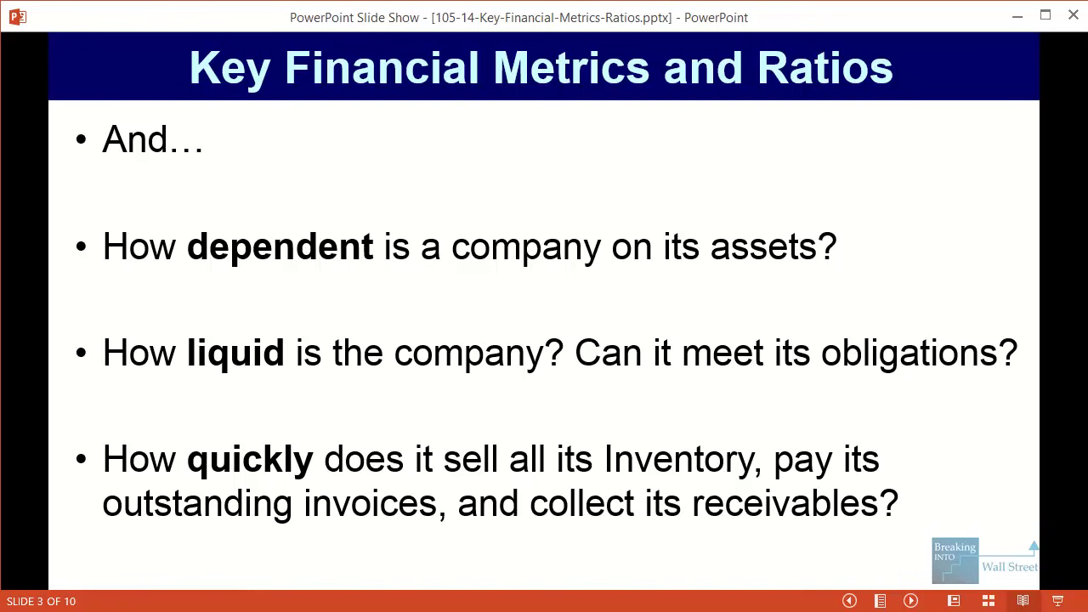
key(Right)
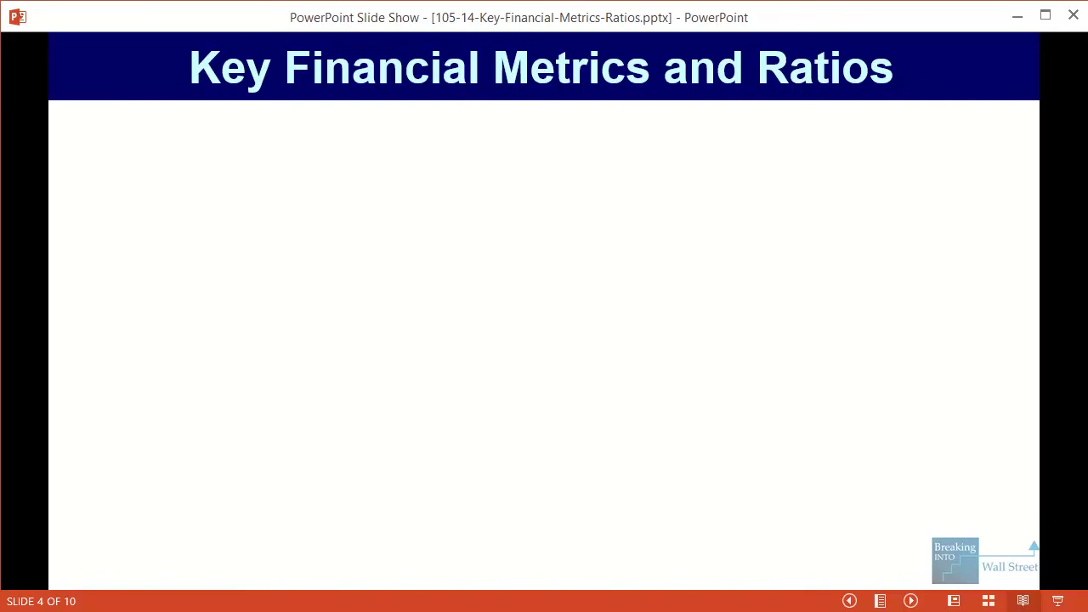
key(Right)
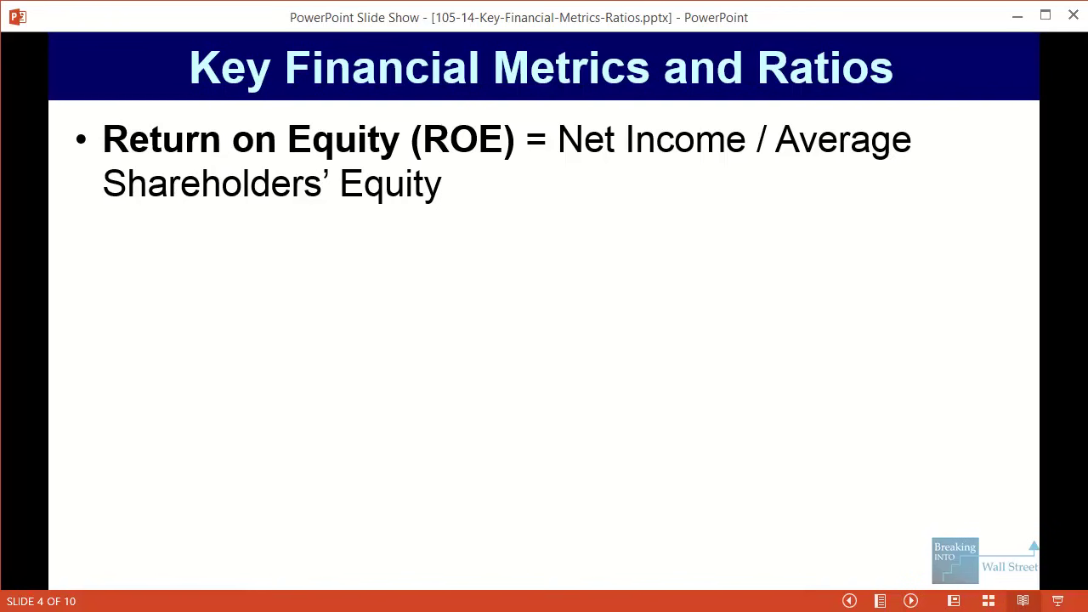
Inspect Wal-Mart's Year 1 ROE formula in Excel cell F44, outlining its Annual Net Income and Shareholders' Equity inputs
key(alt+Tab)
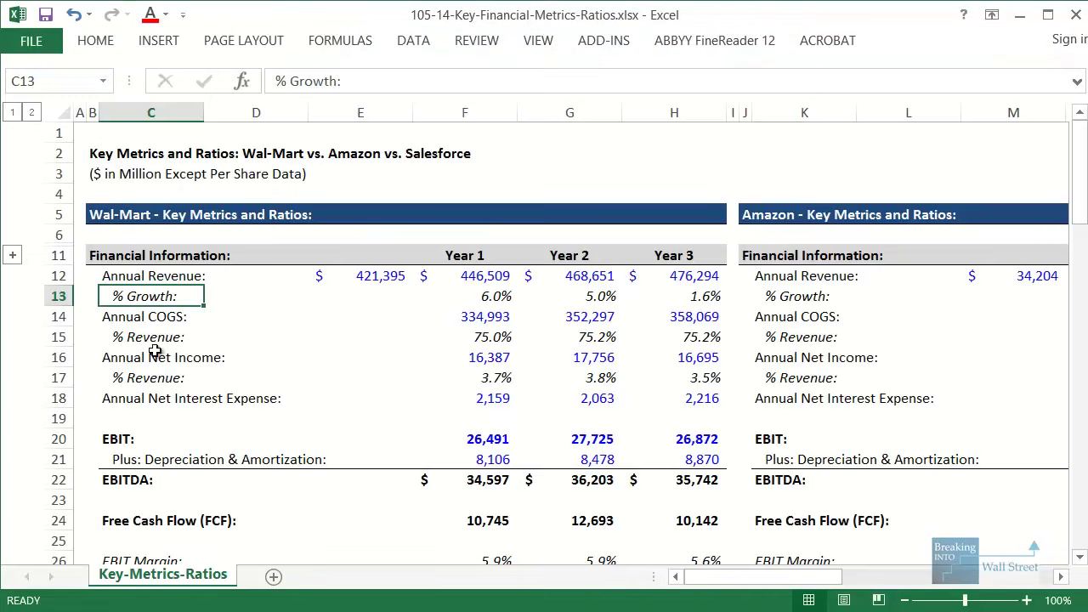
drag(90, 197, 646, 463)
scroll(322, 415, down, 3)
scroll(322, 416, down, 5)
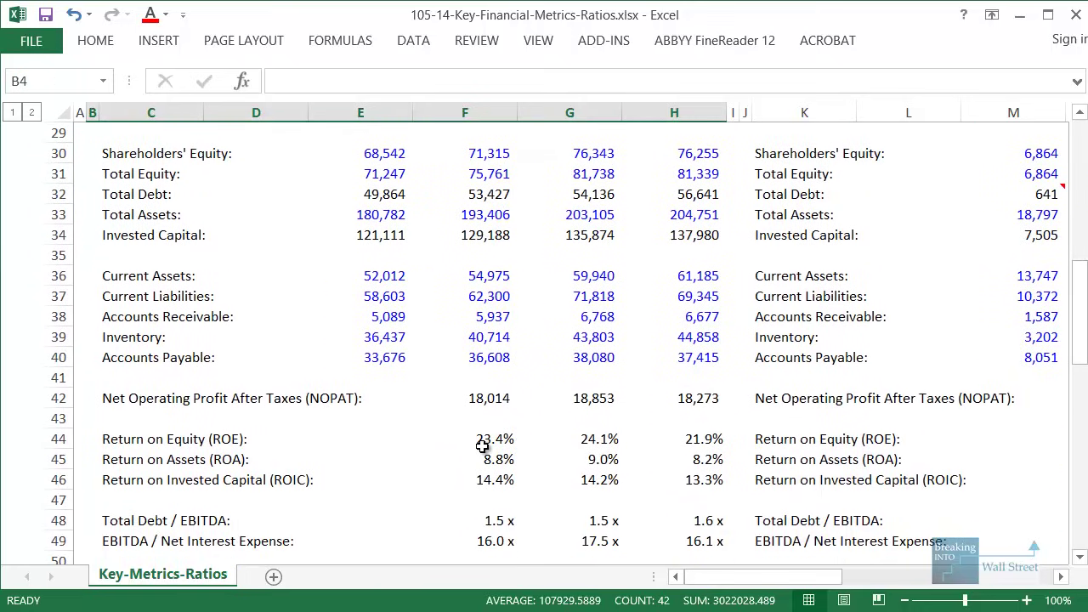
click(478, 445)
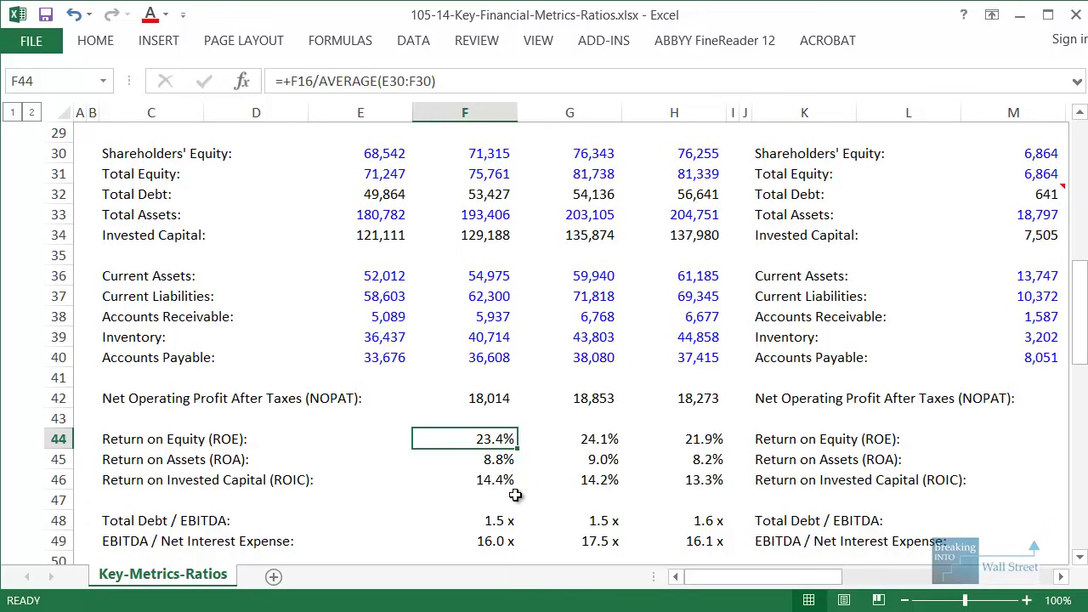
key(F2)
scroll(515, 495, up, 5)
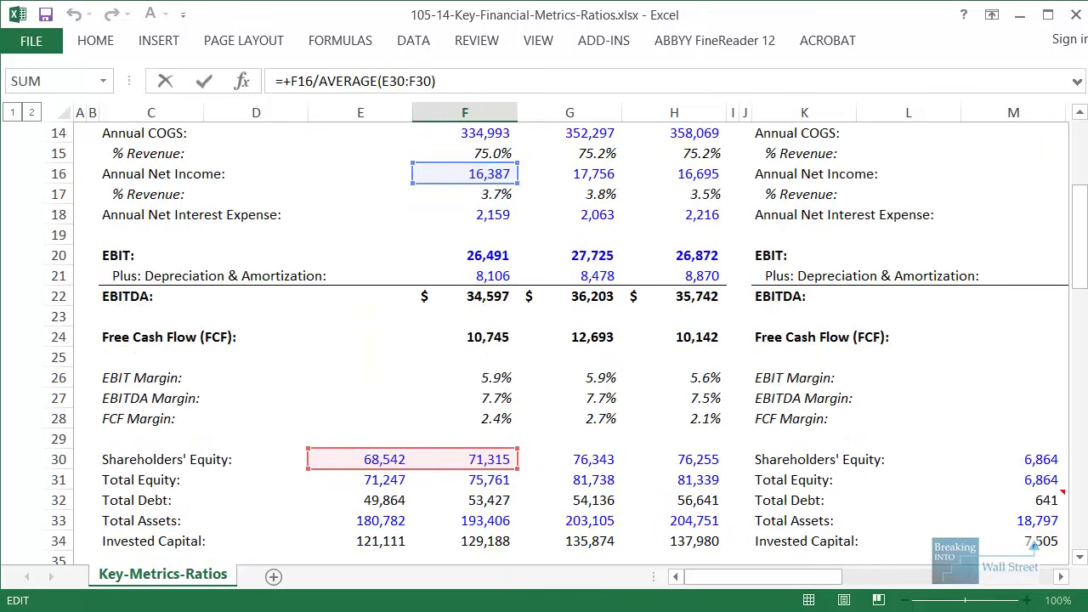
drag(95, 152, 531, 195)
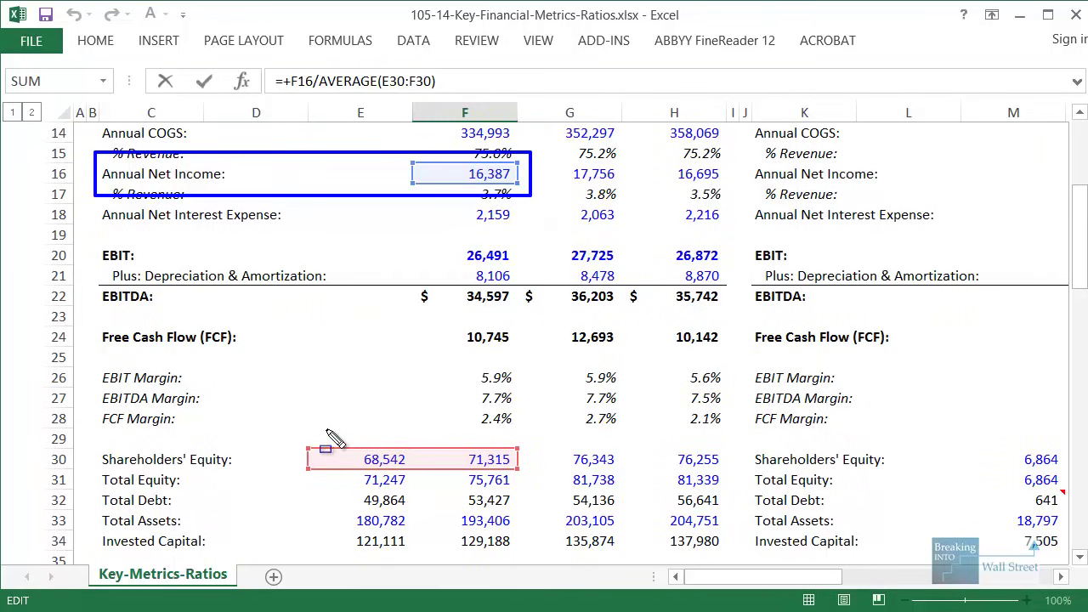
drag(301, 429, 535, 480)
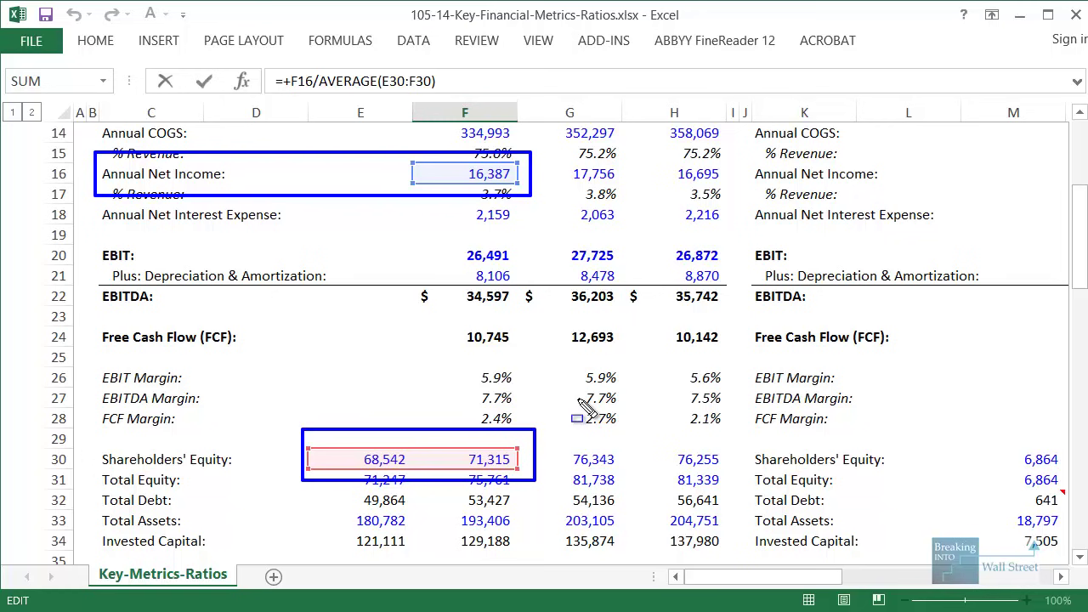
scroll(584, 400, down, 5)
key(ctrl+Return)
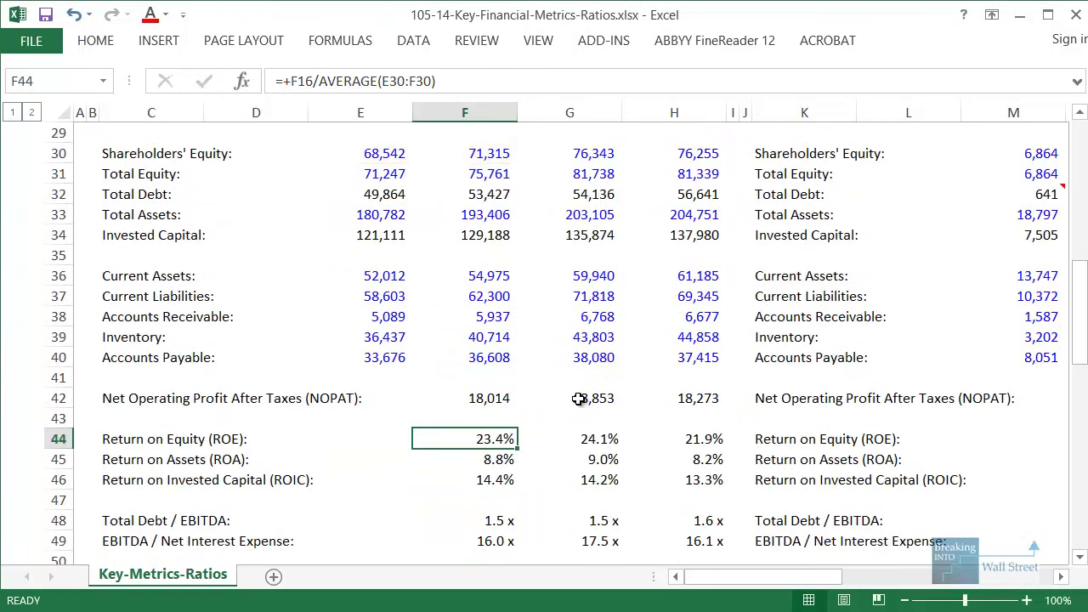
Reveal the Return on Assets definition on slide 4 in PowerPoint and open Wal-Mart's Year 1 ROA formula in Excel cell F45
key(alt+Tab)
click(578, 399)
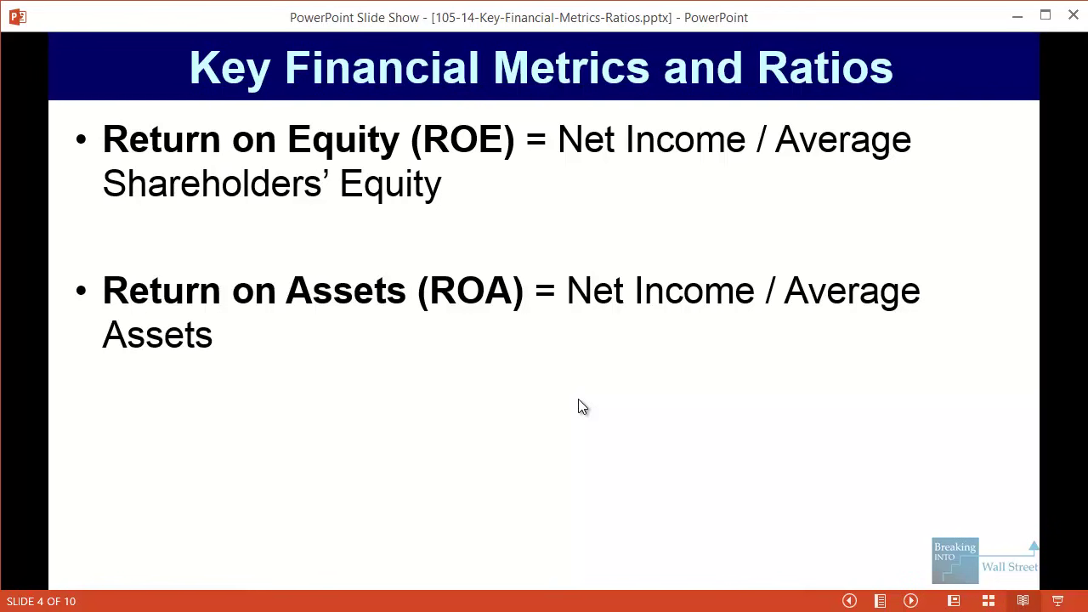
key(alt+Tab)
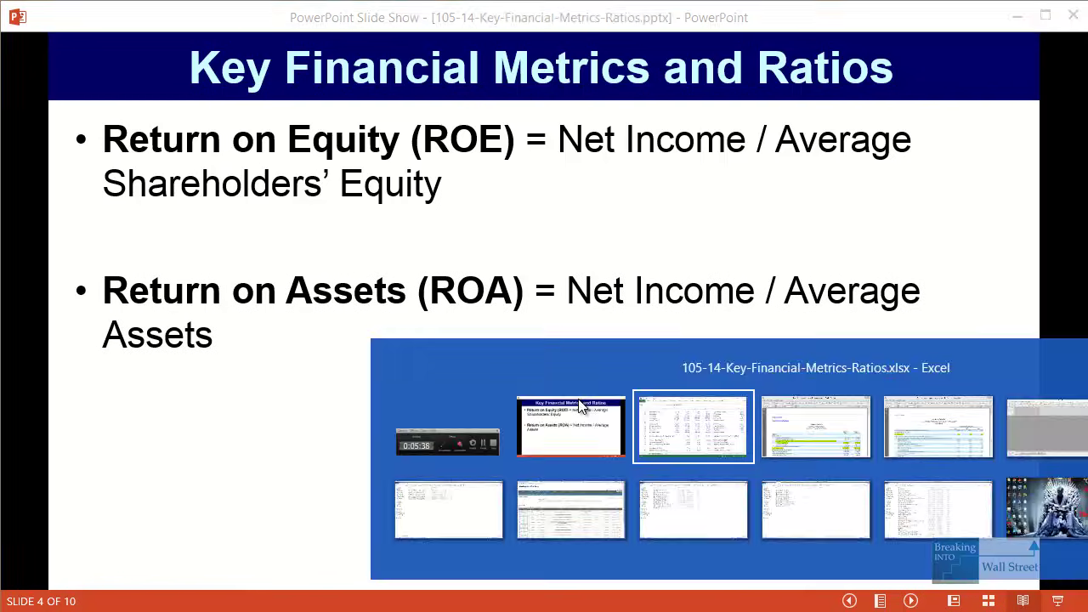
key(Down)
key(F2)
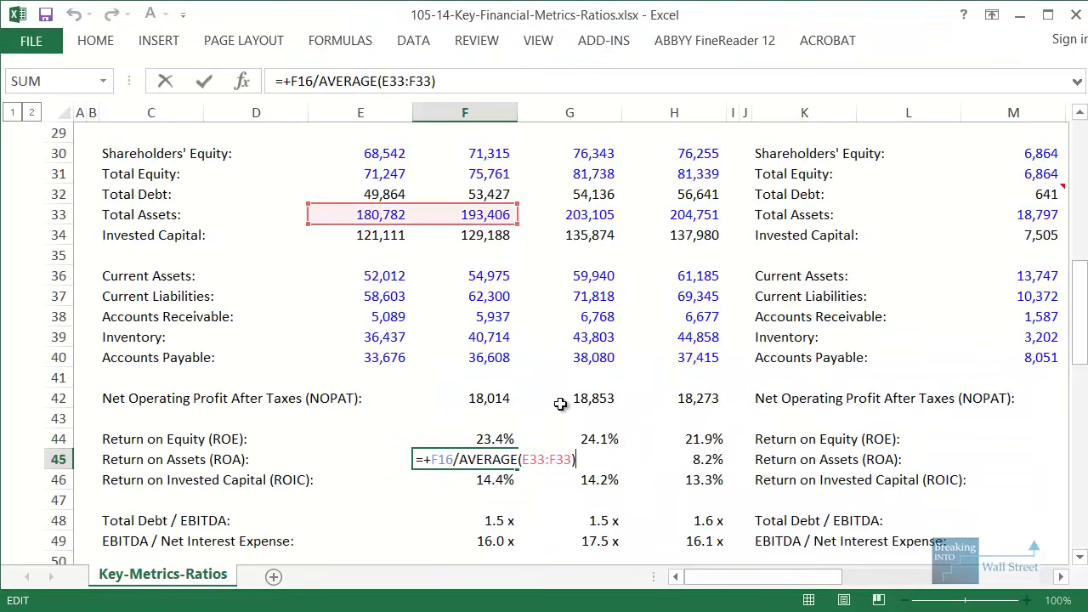
Outline the ROA formula's two inputs: Wal-Mart's Year 1 Annual Net Income and the Total Assets balances being averaged
scroll(560, 403, up, 5)
scroll(560, 403, up, 1)
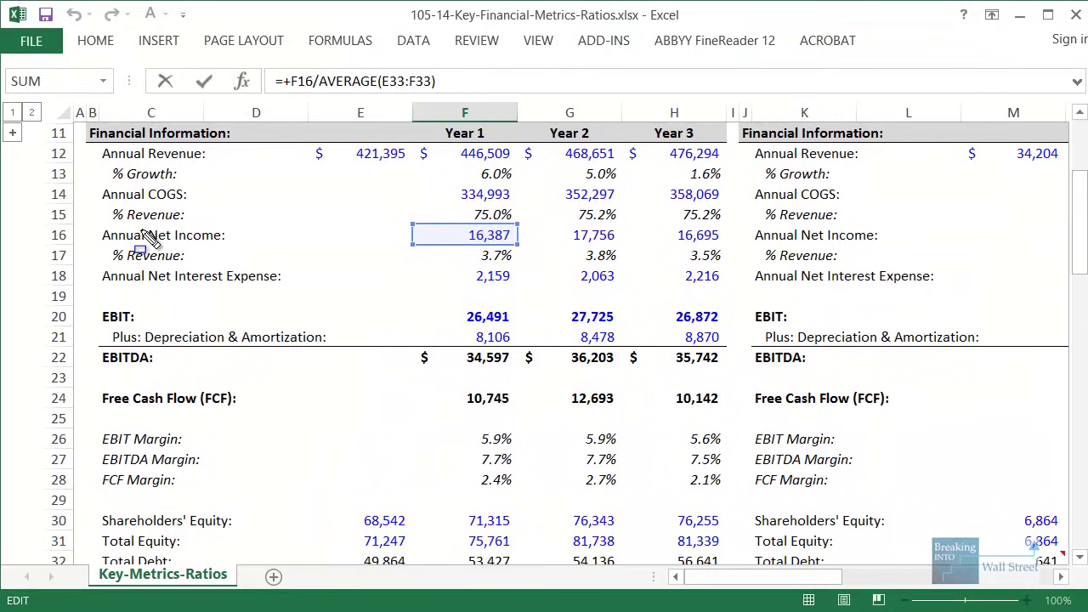
drag(95, 203, 519, 248)
key(Escape)
scroll(485, 308, down, 3)
mouse_move(93, 376)
mouse_down()
mouse_move(105, 403)
mouse_move(540, 412)
mouse_up()
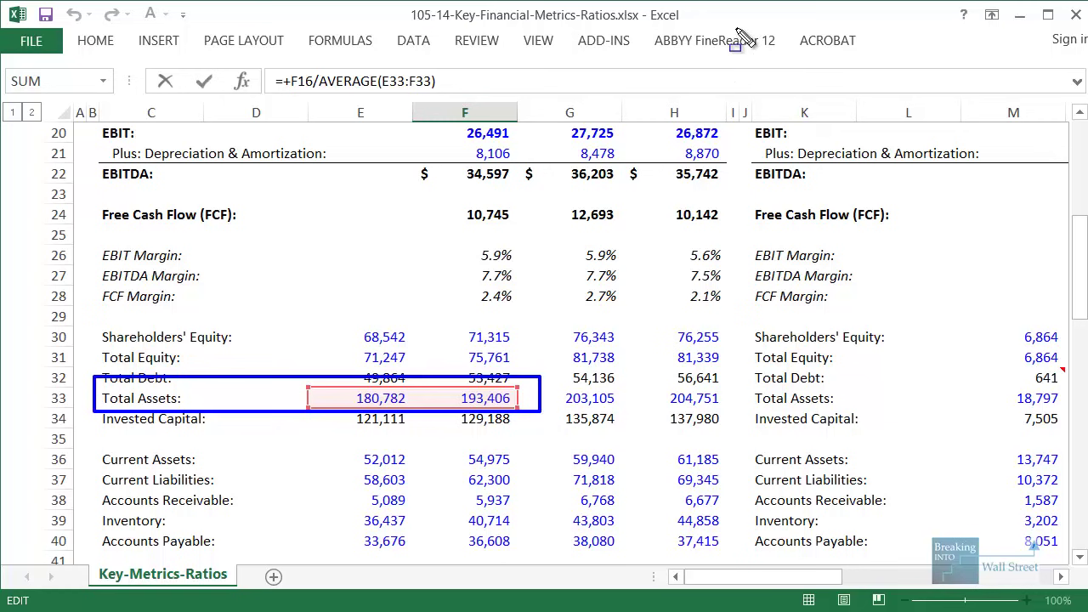
Reveal slide 4's Return on Invested Capital definition in PowerPoint and inspect Wal-Mart's ROIC formula in Excel cell F46, outlining the NOPAT and Invested Capital rows
key(alt+Tab)
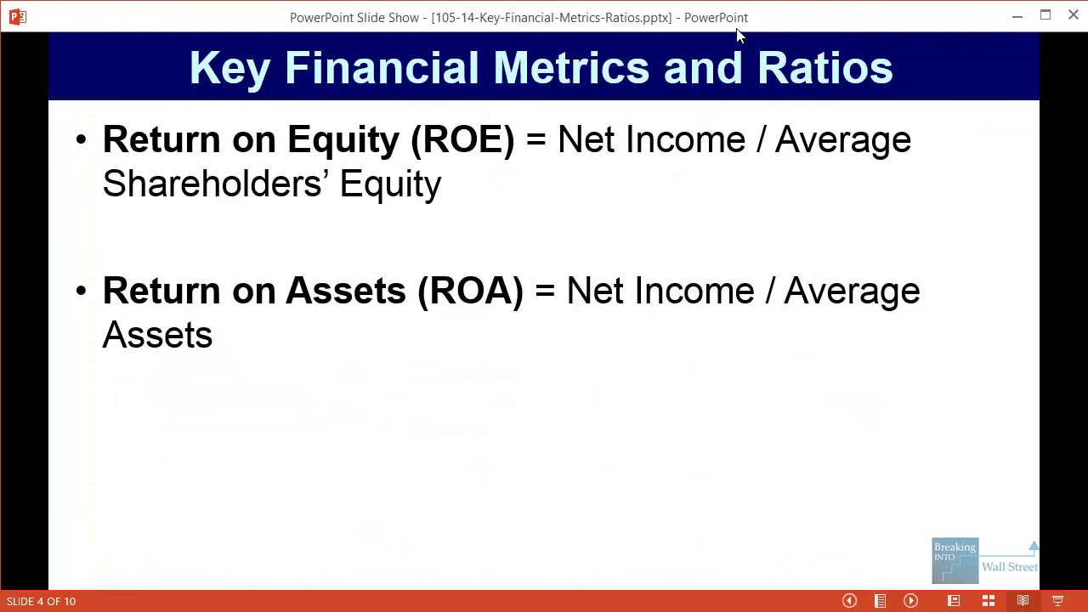
key(Right)
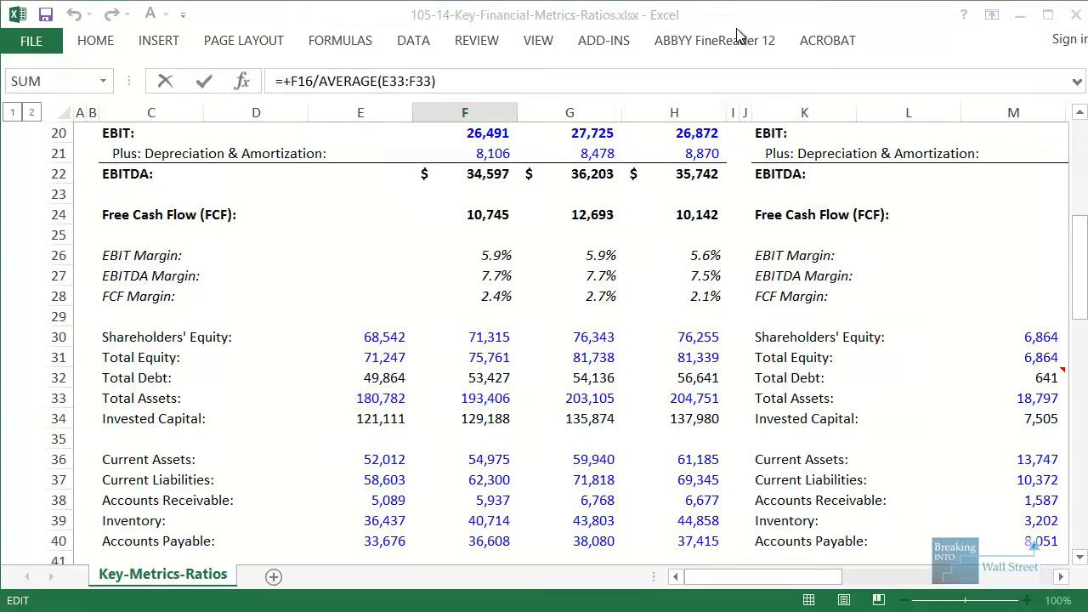
scroll(448, 398, down, 3)
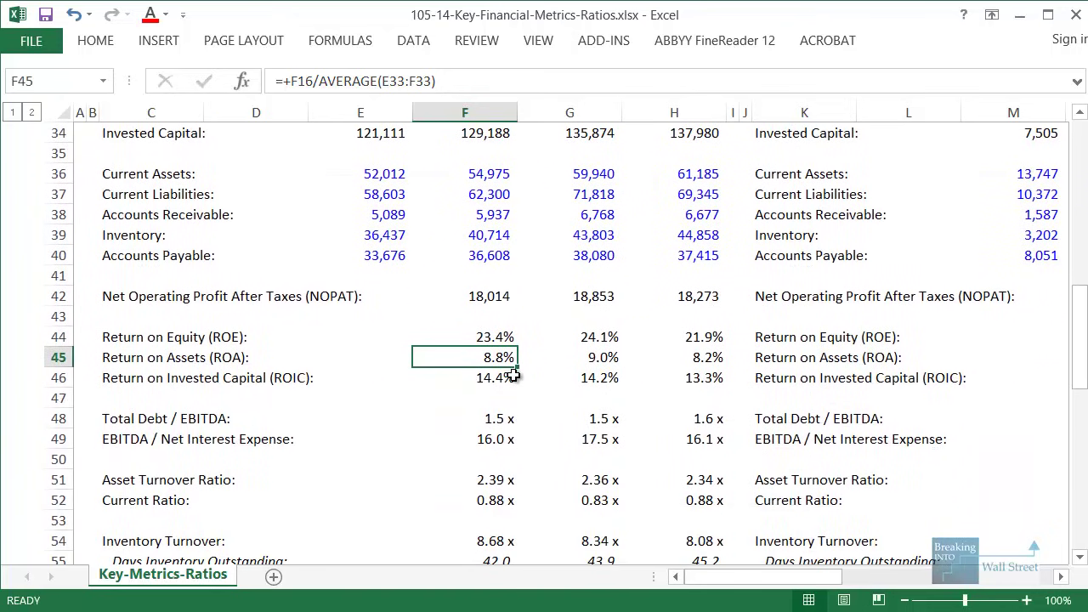
click(512, 374)
key(F2)
scroll(465, 425, up, 1)
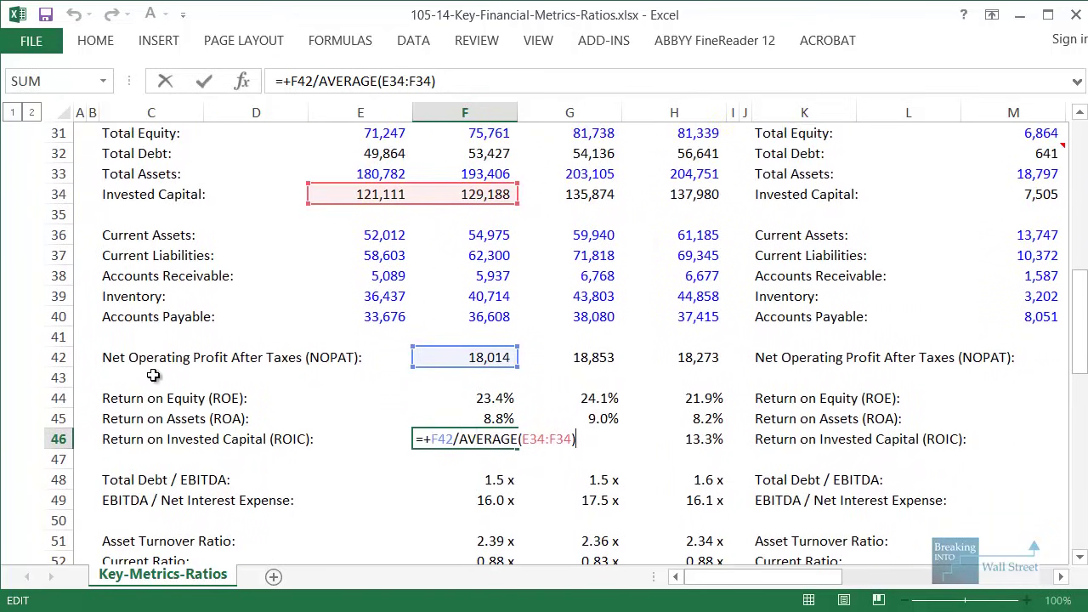
drag(85, 336, 729, 376)
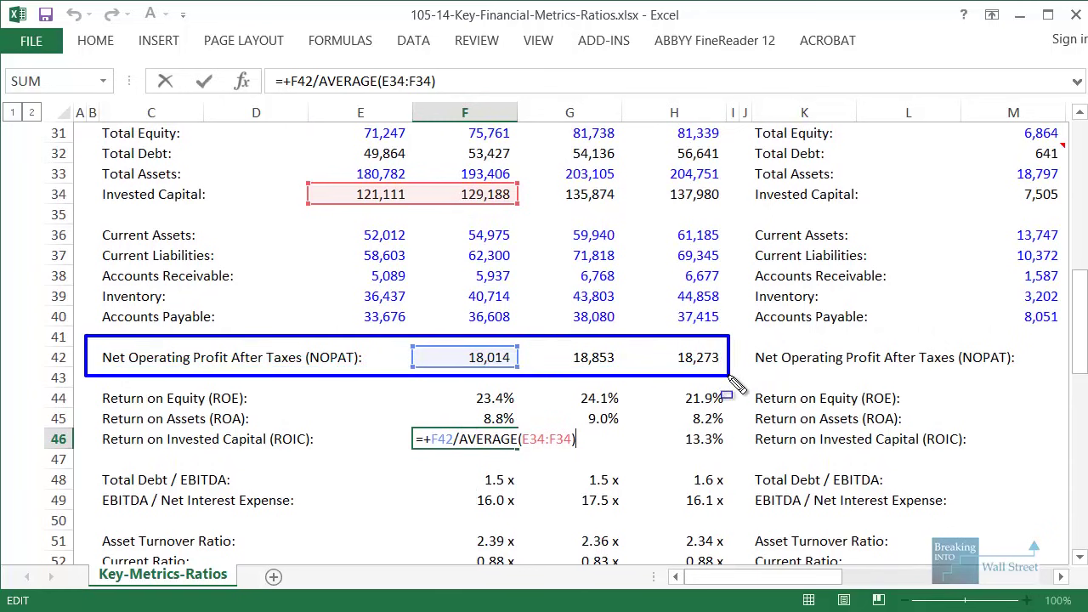
mouse_move(85, 178)
mouse_down()
mouse_move(309, 208)
mouse_move(728, 212)
mouse_up()
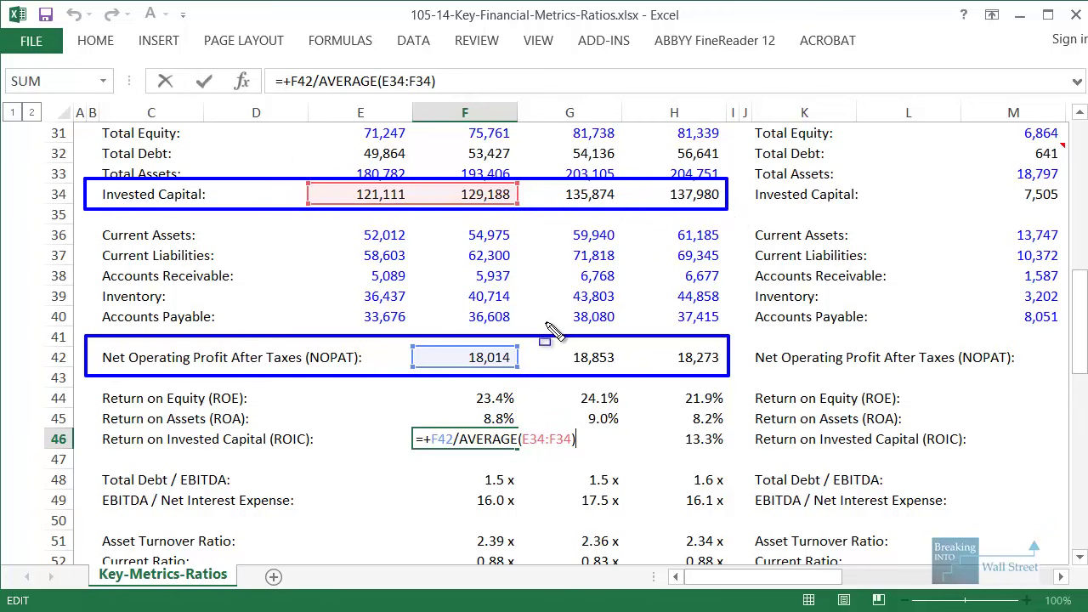
Inspect Wal-Mart's Year 1 NOPAT formula in cell F42, outlining the EBIT figures for Years 1 to 3
key(ctrl+Return)
double_click(504, 355)
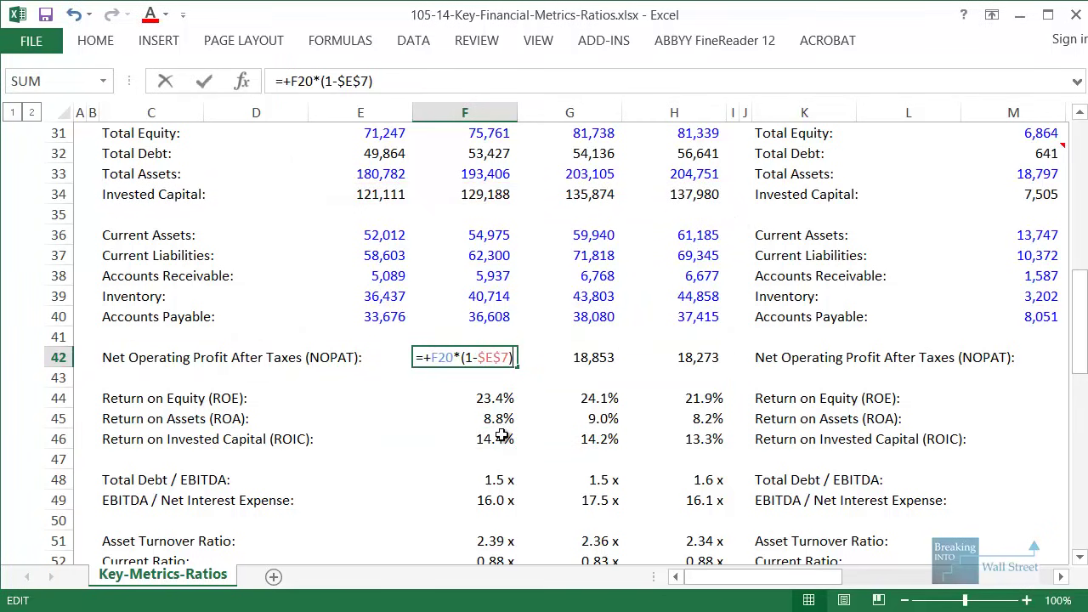
scroll(503, 433, up, 6)
scroll(502, 436, up, 4)
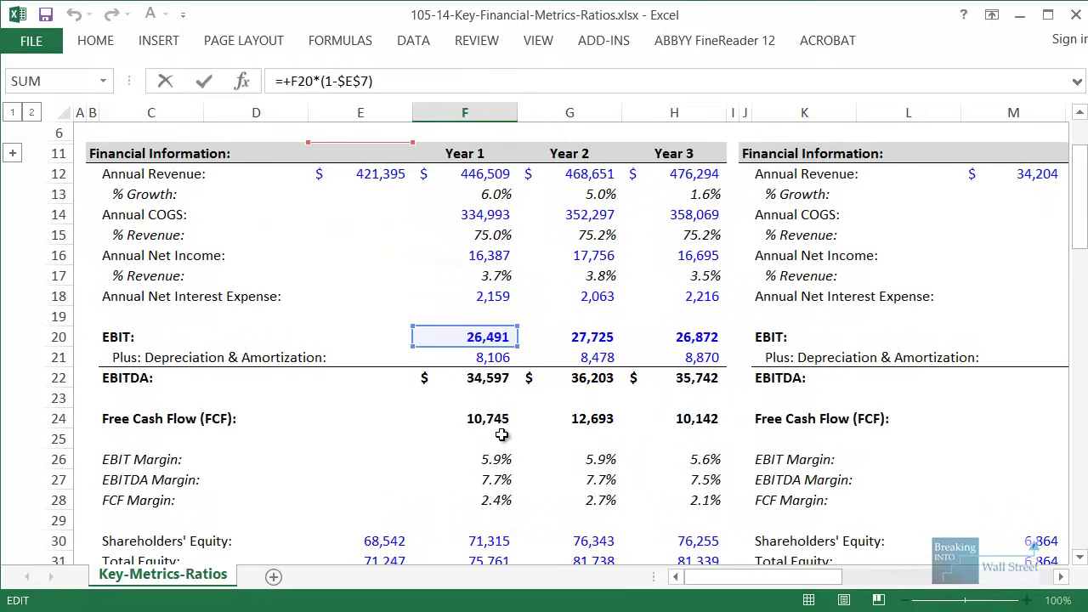
scroll(501, 436, down, 1)
mouse_move(390, 310)
mouse_down()
mouse_move(762, 362)
mouse_move(748, 366)
mouse_move(738, 328)
mouse_up()
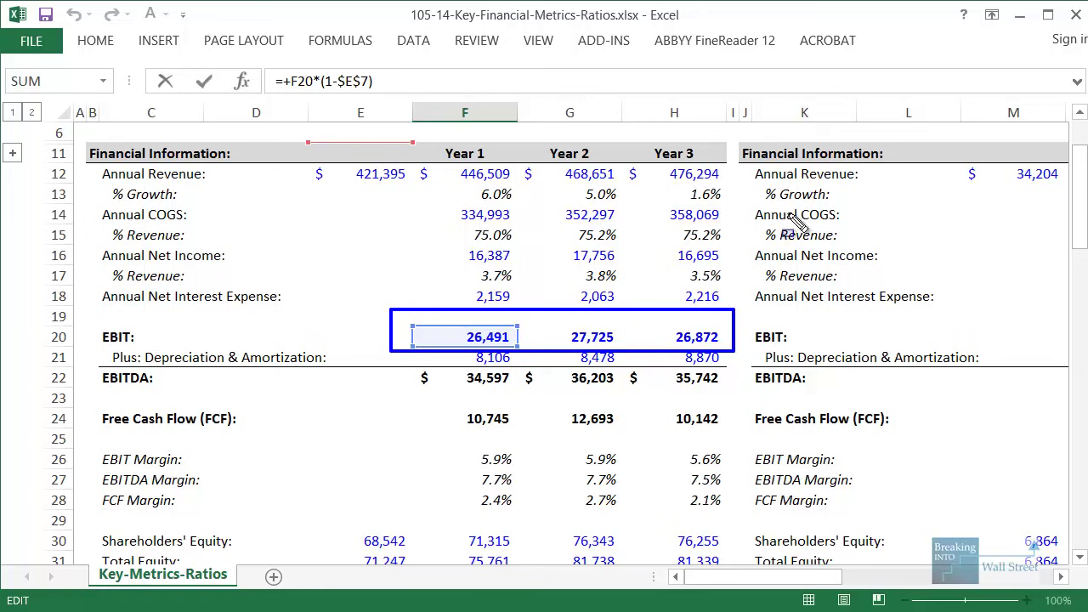
scroll(472, 283, down, 8)
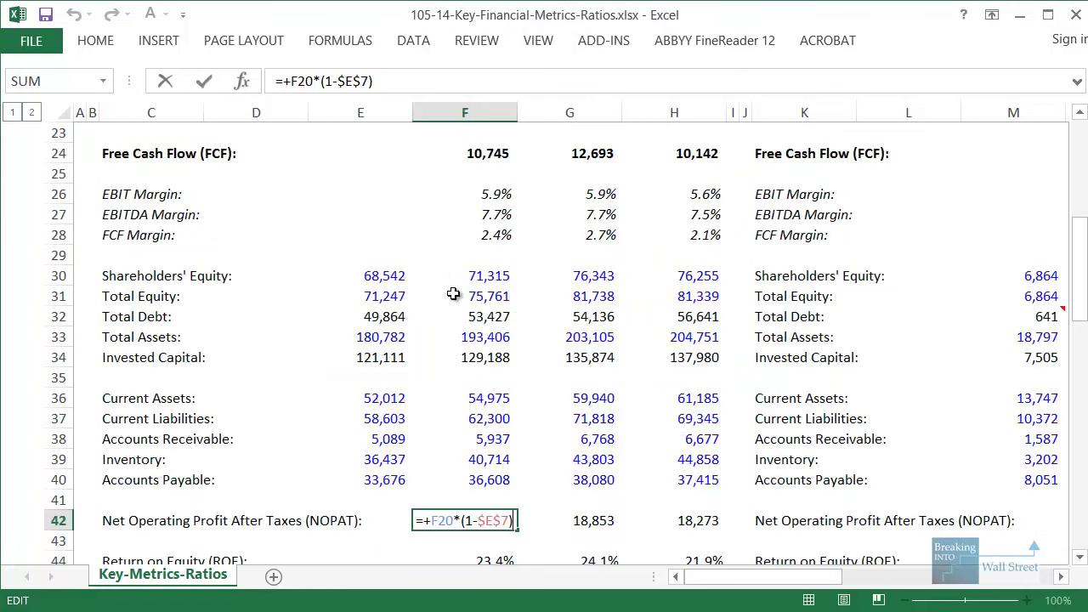
key(ctrl+Return)
Inspect the Year 1 Invested Capital formula in cell F34, outlining the Total Equity and Total Debt inputs and the Invested Capital row
double_click(482, 235)
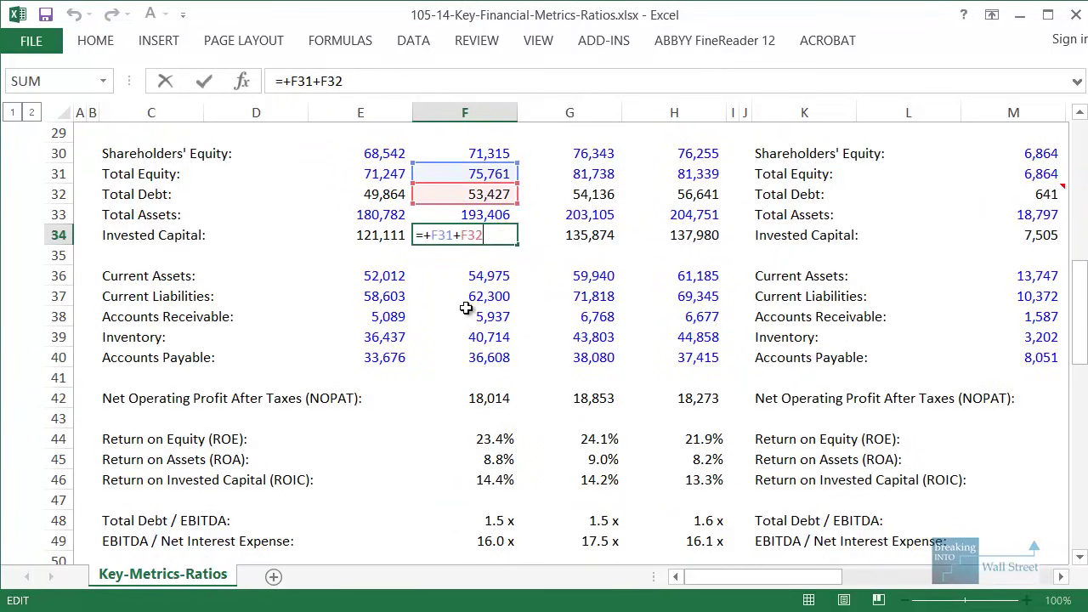
scroll(462, 238, up, 1)
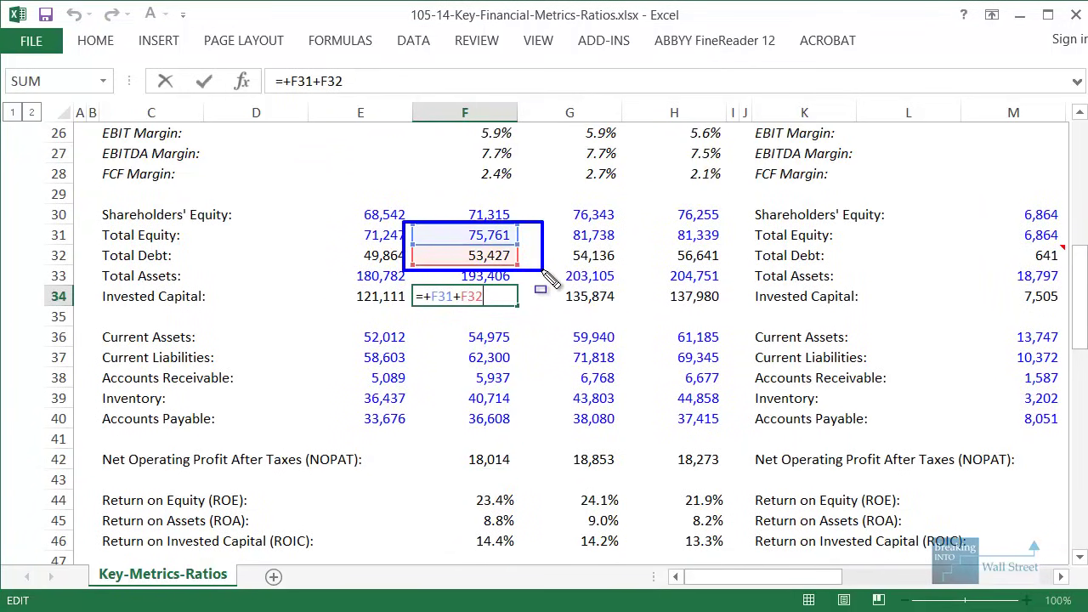
mouse_move(95, 285)
mouse_down()
mouse_move(119, 298)
mouse_move(530, 311)
mouse_up()
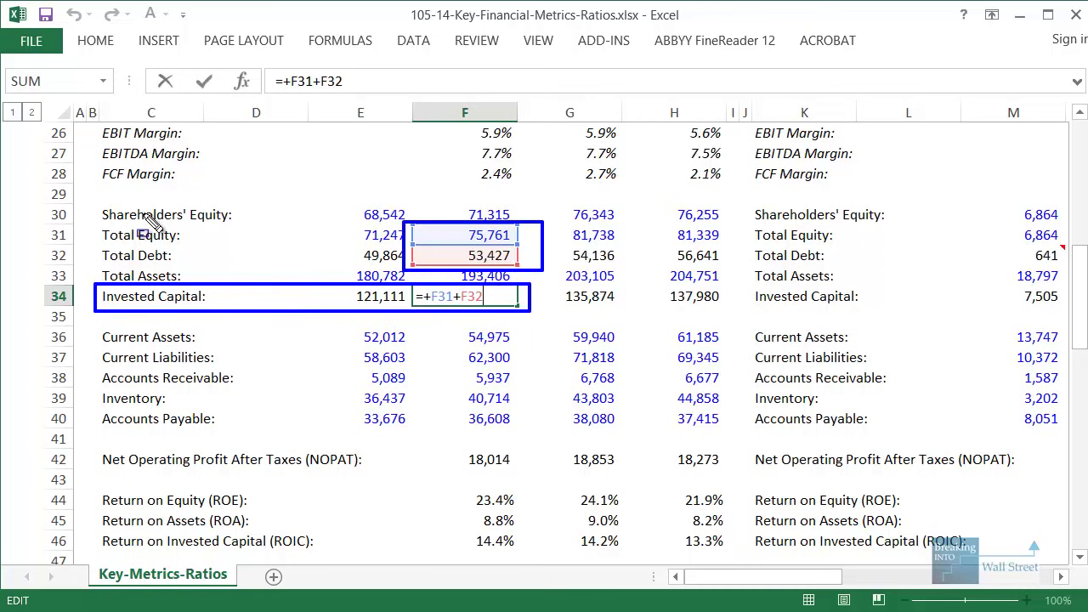
drag(92, 219, 230, 267)
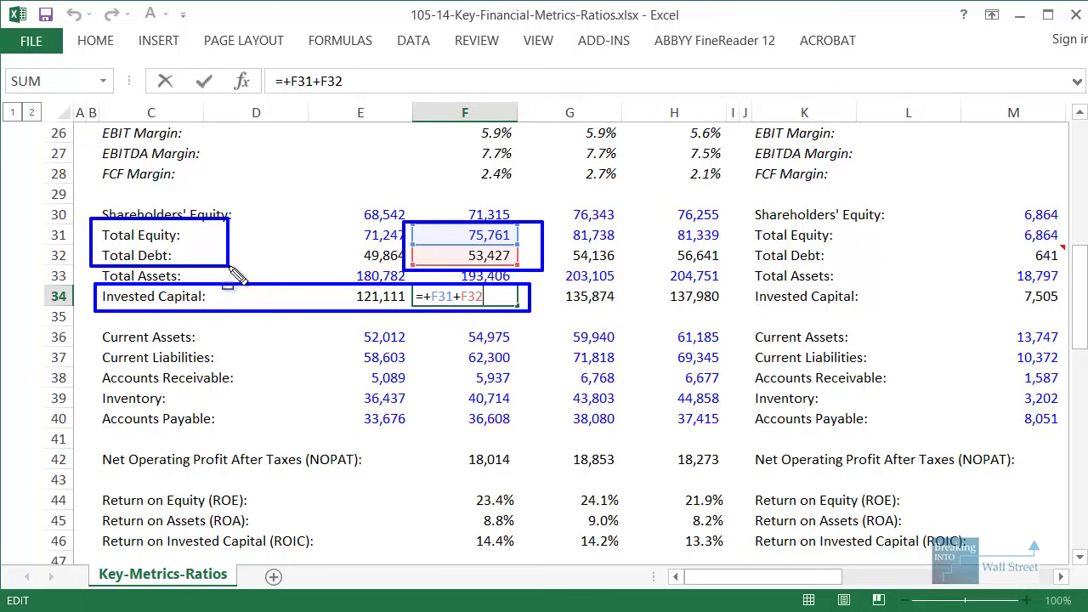
key(Escape)
key(ctrl+Return)
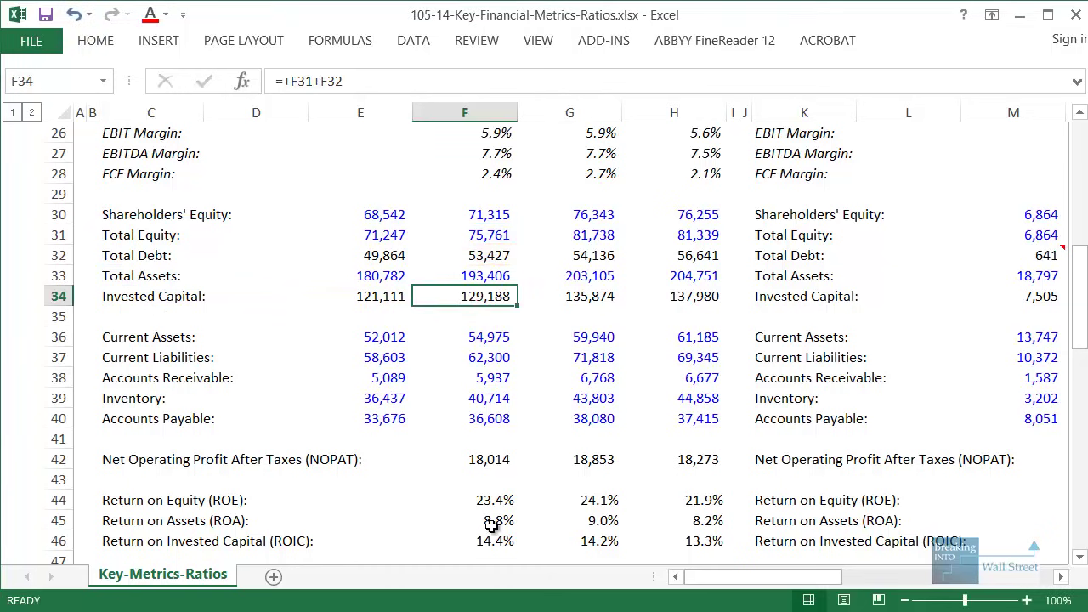
Review the ROIC formula in cell F46 again, outlining Year 1 NOPAT and the two Invested Capital balances being averaged
click(420, 539)
key(F2)
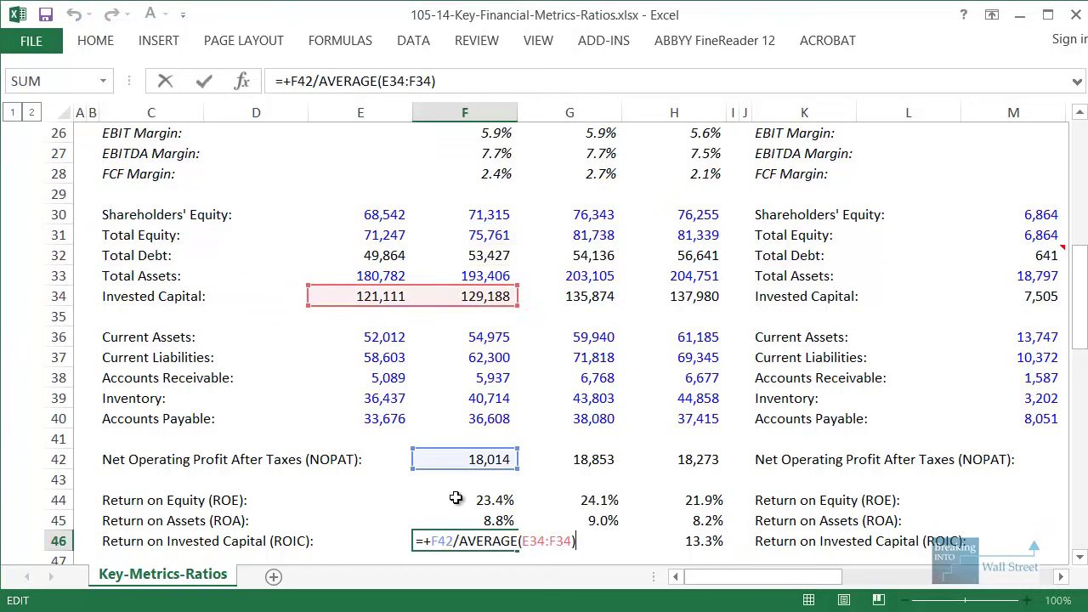
drag(401, 433, 543, 481)
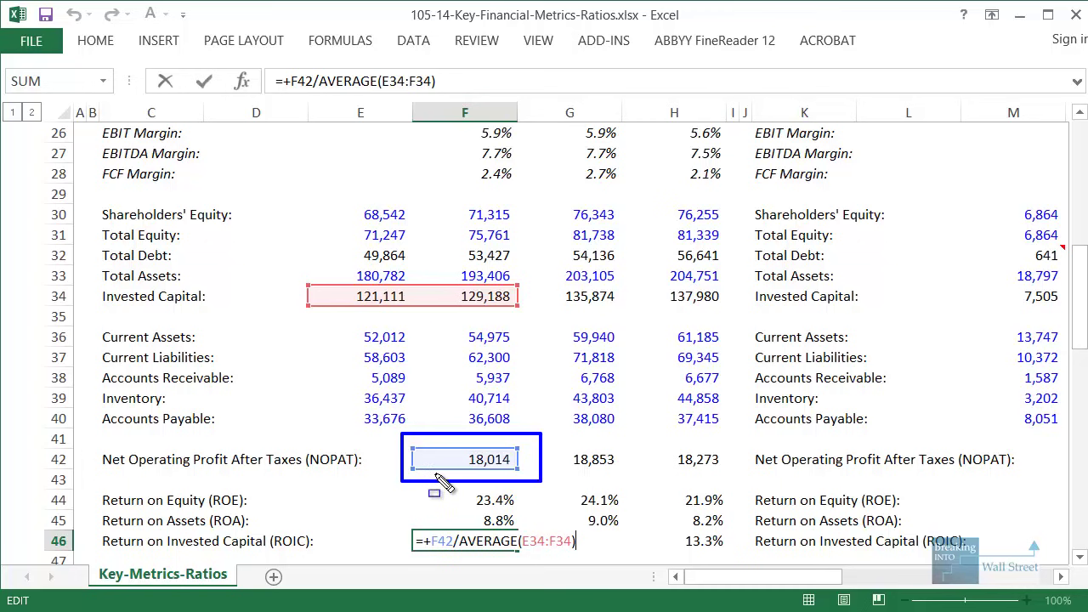
mouse_move(291, 274)
mouse_down()
mouse_move(545, 349)
mouse_move(545, 325)
mouse_up()
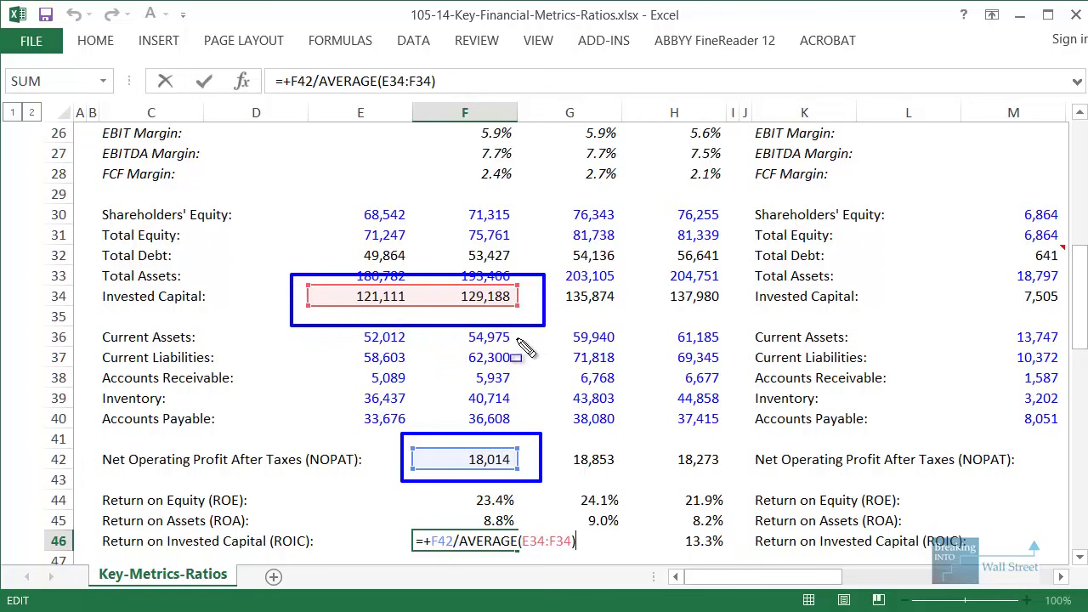
key(Escape)
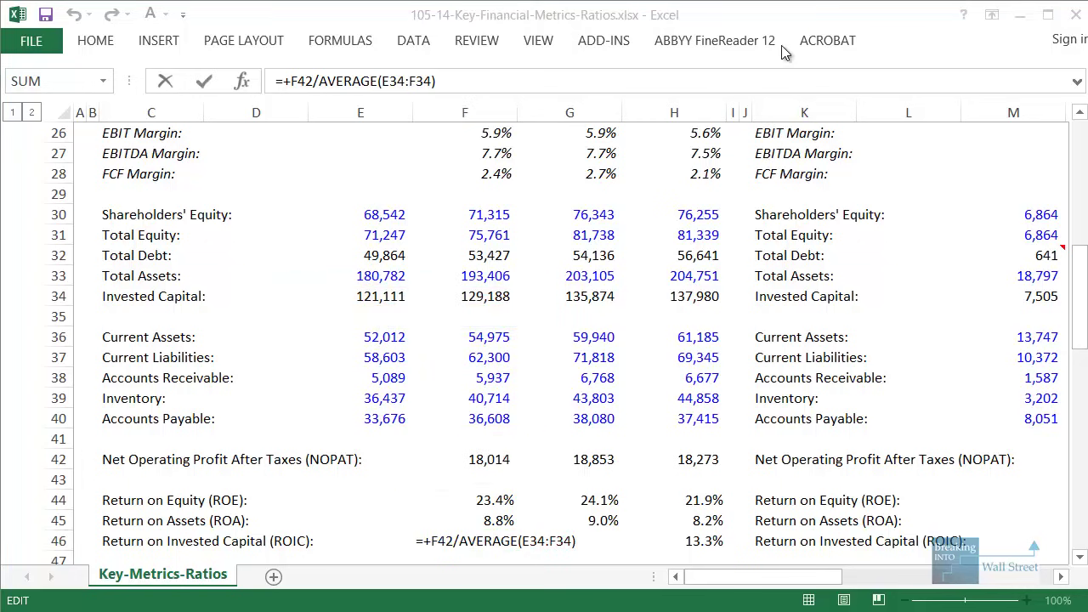
Outline Wal-Mart's Annual Net Interest Expense and the rows from Annual Net Income down to it, and close the F46 formula without changes
scroll(499, 258, up, 7)
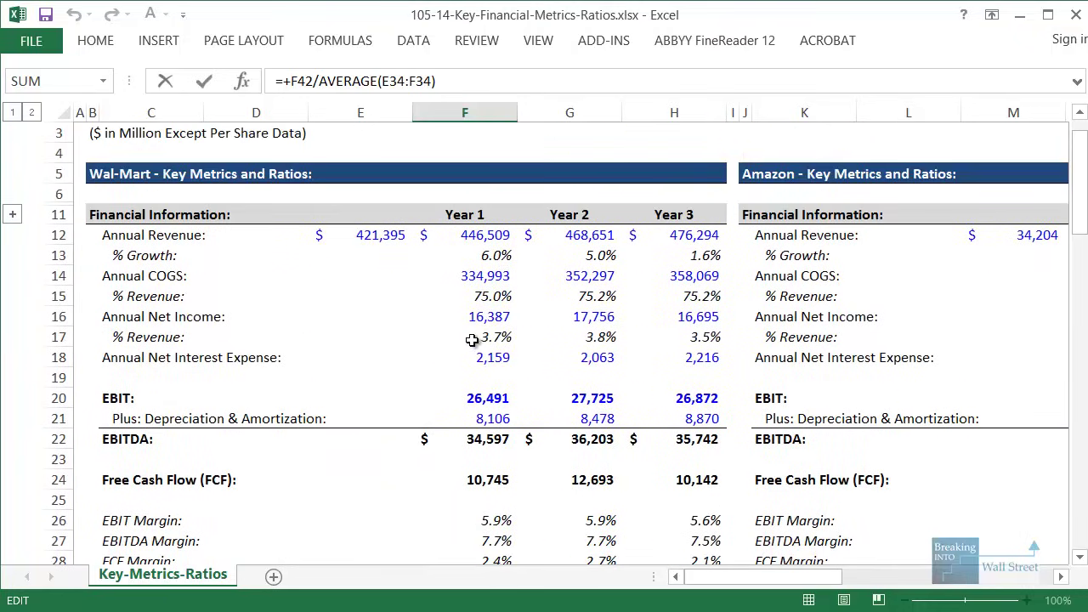
mouse_move(438, 332)
mouse_down()
mouse_move(764, 384)
mouse_move(742, 374)
mouse_up()
mouse_move(85, 343)
mouse_down()
mouse_move(336, 384)
mouse_move(344, 375)
mouse_up()
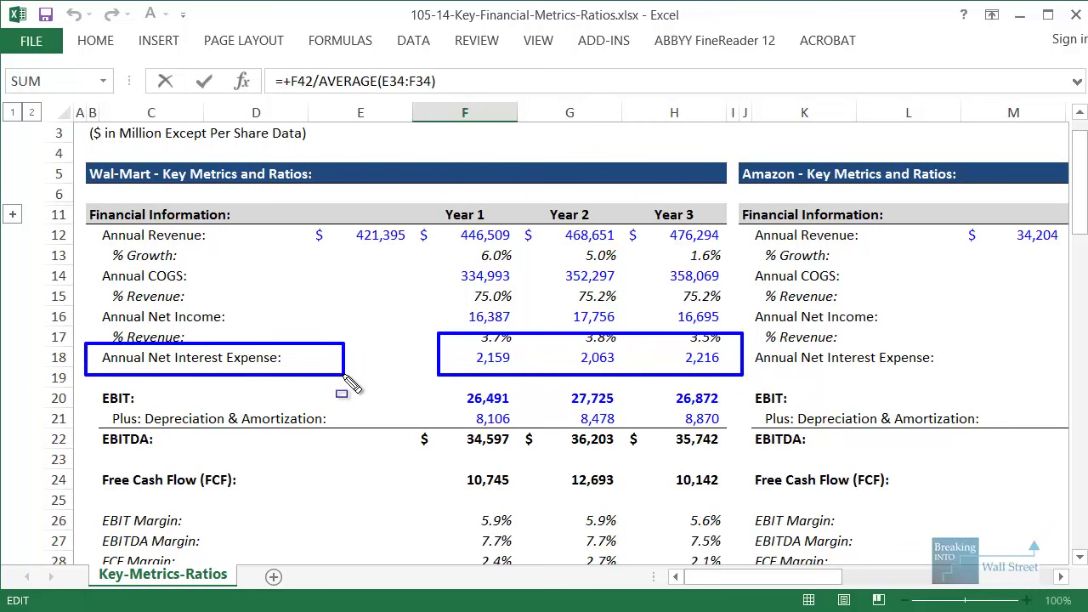
key(Escape)
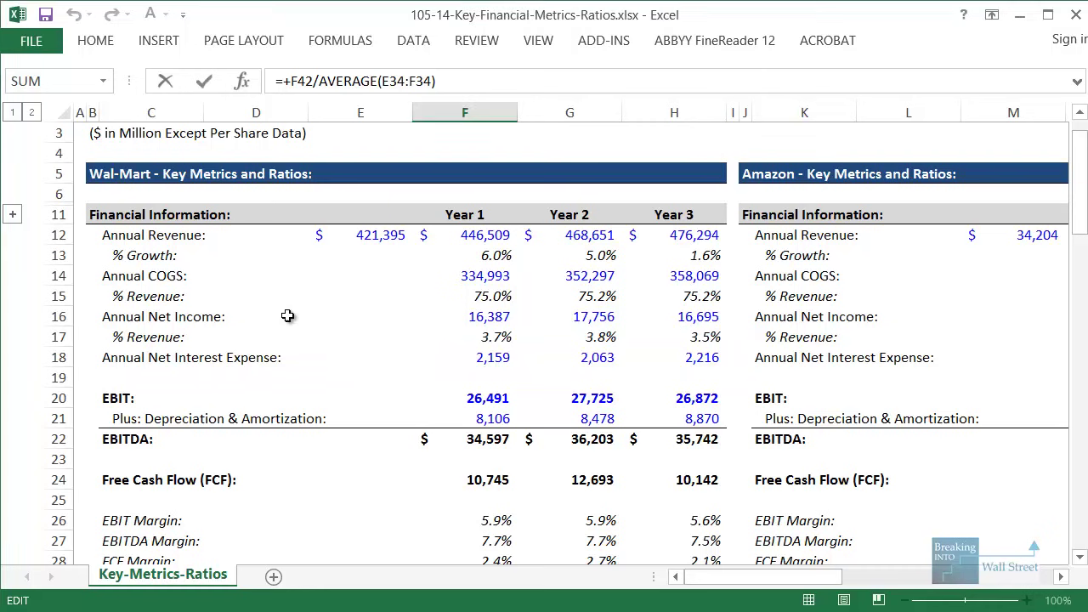
mouse_move(85, 303)
mouse_down()
mouse_move(525, 367)
mouse_move(752, 384)
mouse_move(736, 372)
mouse_up()
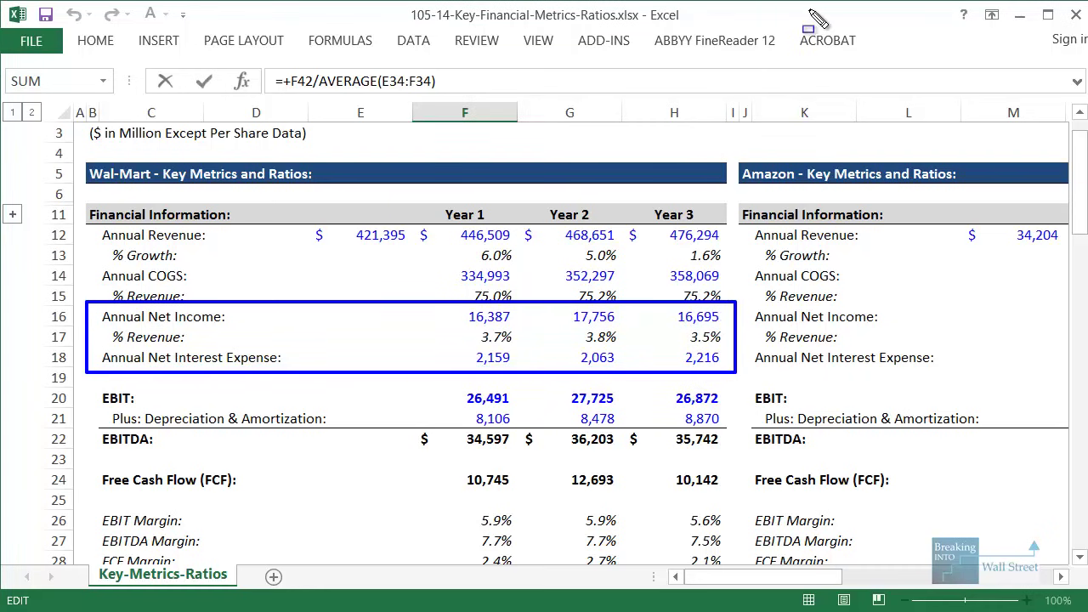
key(Escape)
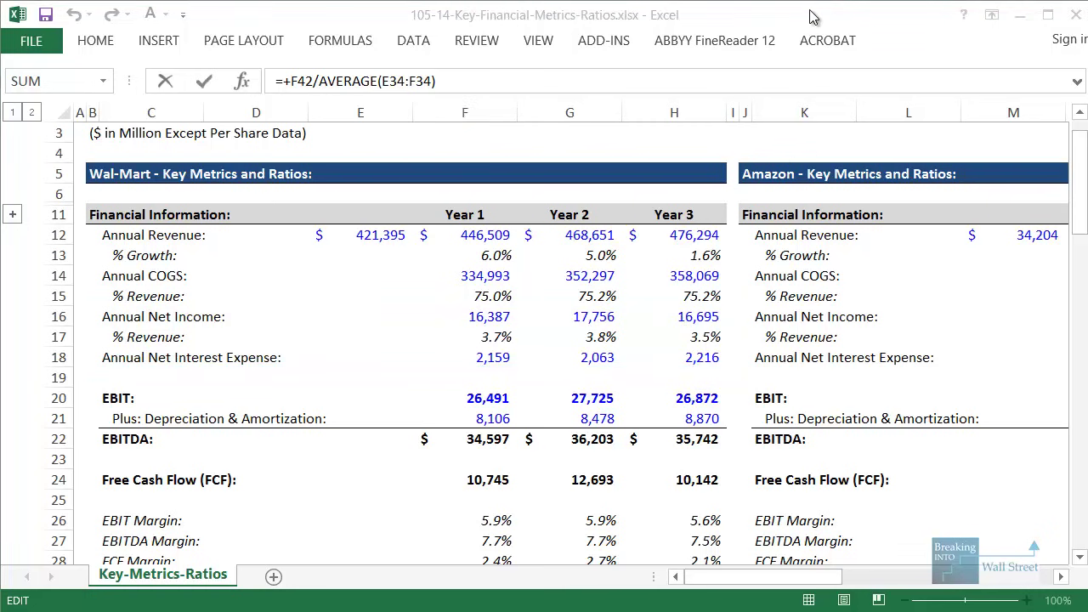
scroll(599, 361, down, 6)
key(ctrl+Return)
scroll(600, 362, down, 1)
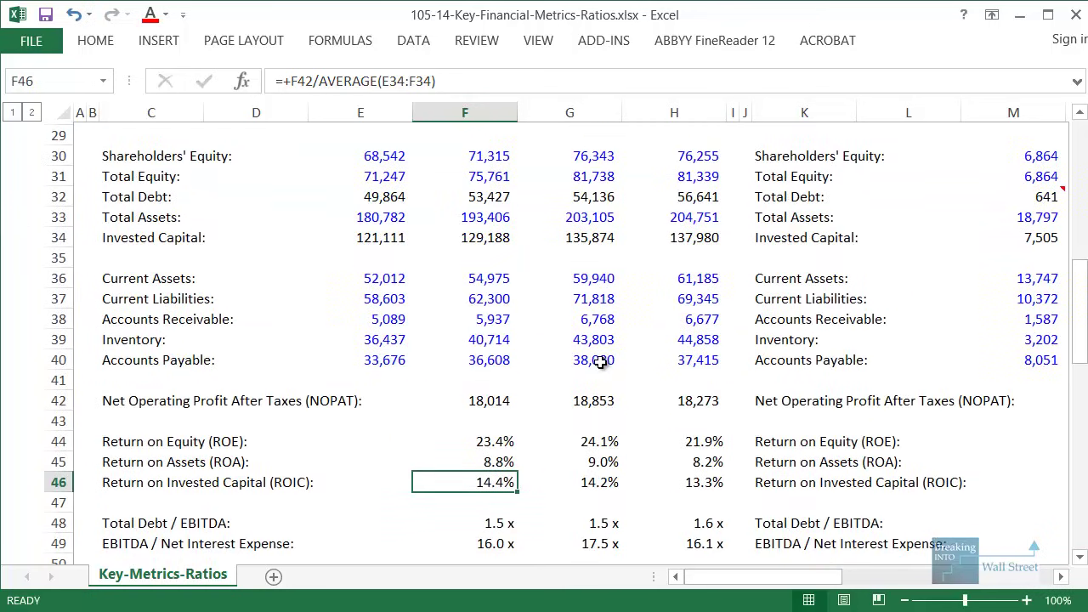
Switch to the PowerPoint slide show, advance to slide 5 and reveal its Return on Equity question
key(alt+Tab)
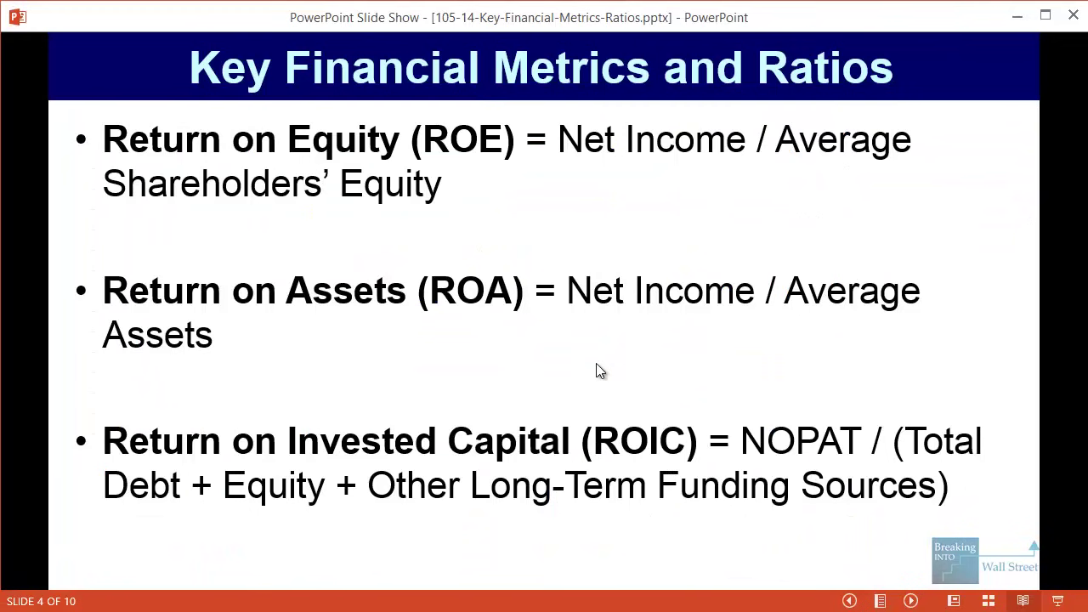
click(599, 370)
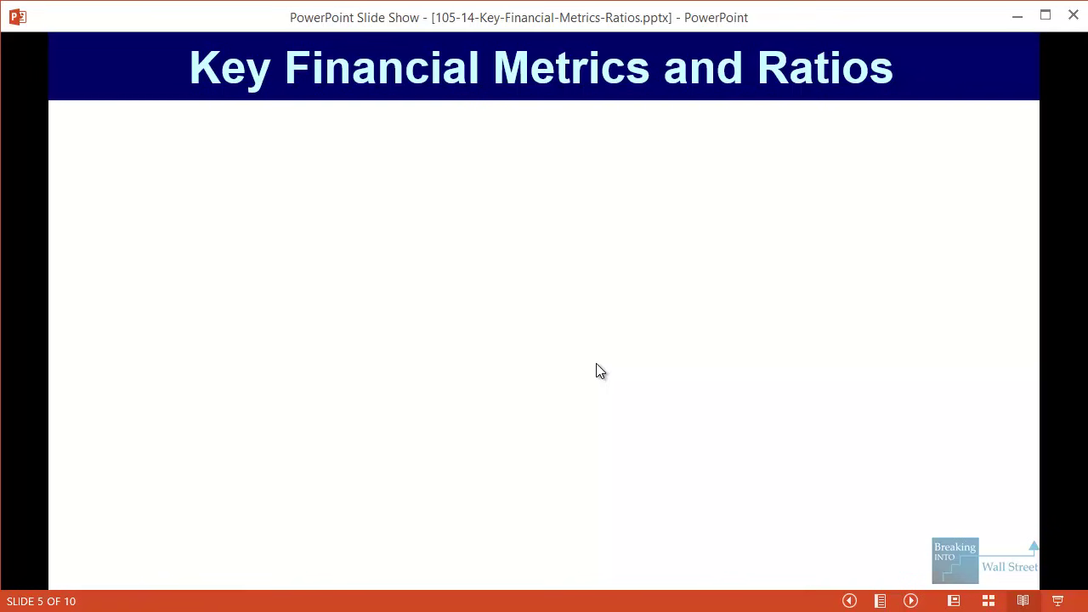
click(599, 370)
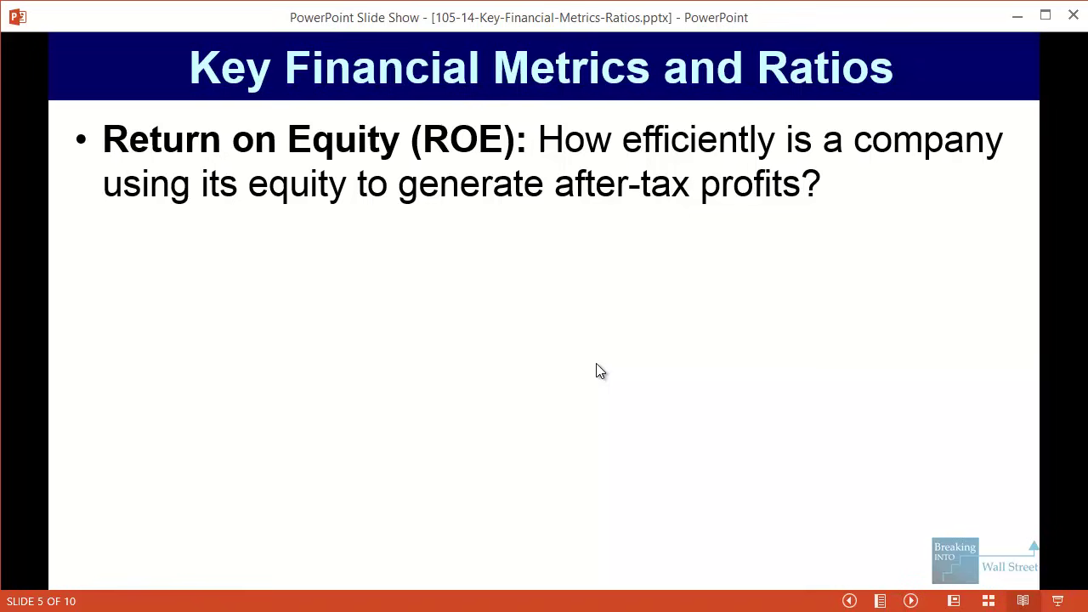
Switch to the Excel workbook and select Wal-Mart's Return on Equity figures for Years 1 to 3 in F44:H44
key(alt+Tab)
key(Up)
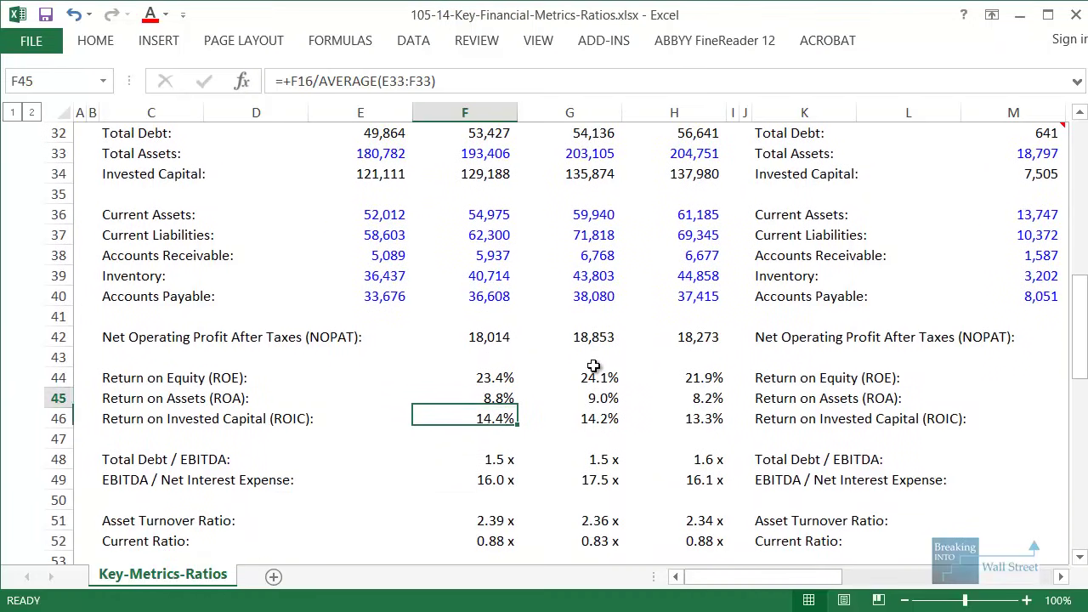
key(Up)
key(shift+Right)
key(shift+Right)
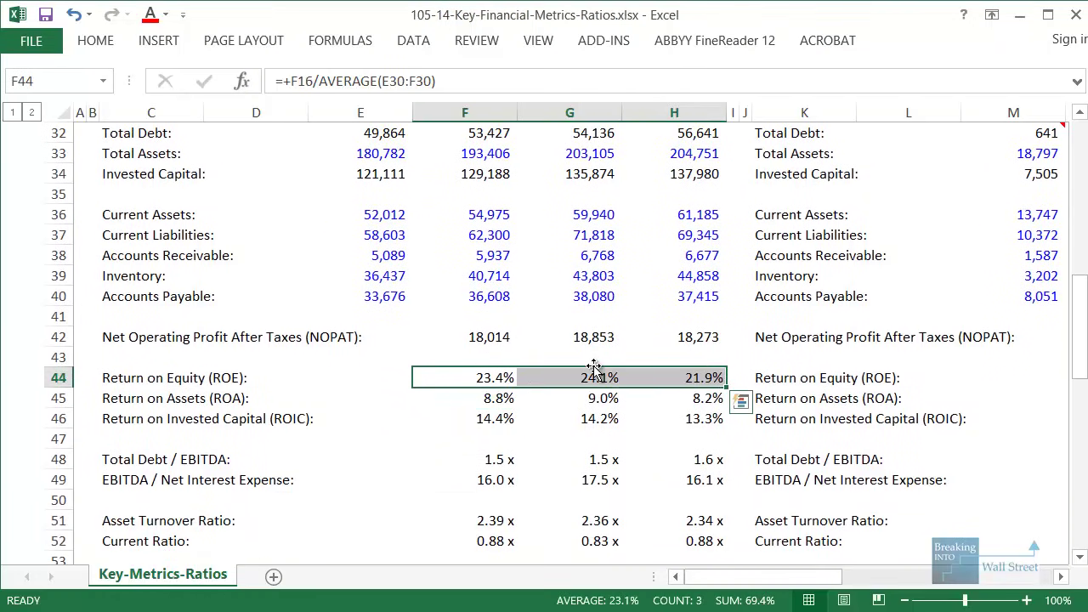
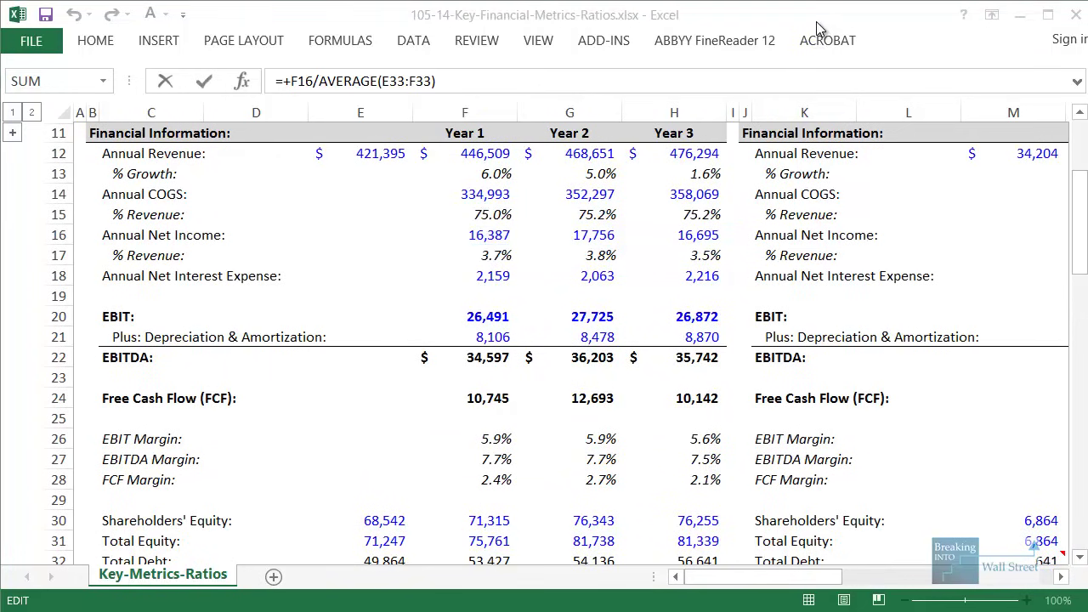
Check the two Total Assets balances averaged in the F45 ROA formula, close it without changes, and select F45:H45
scroll(510, 379, down, 3)
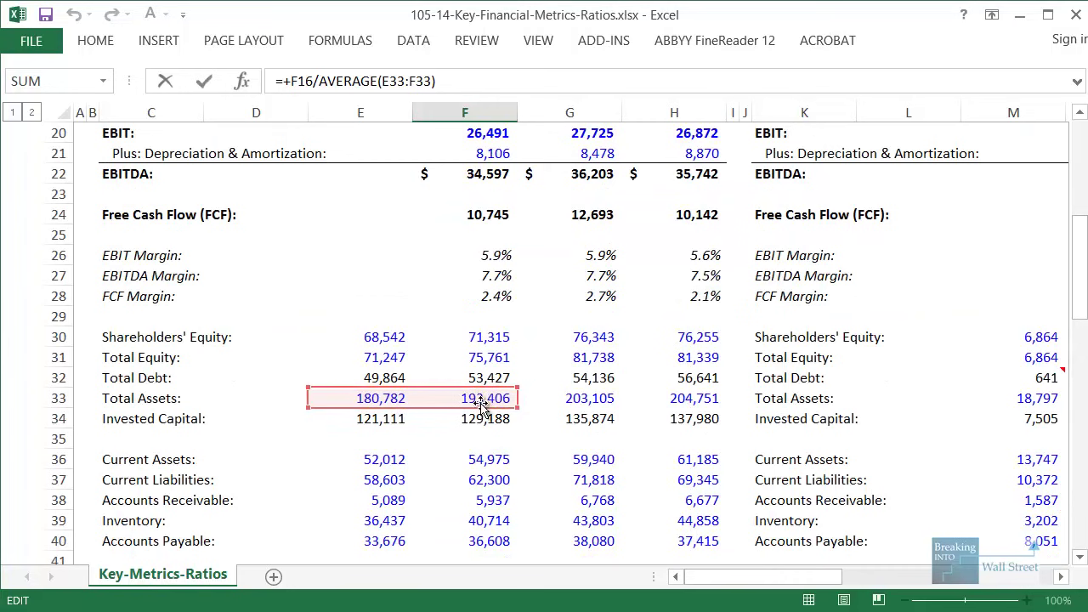
key(Escape)
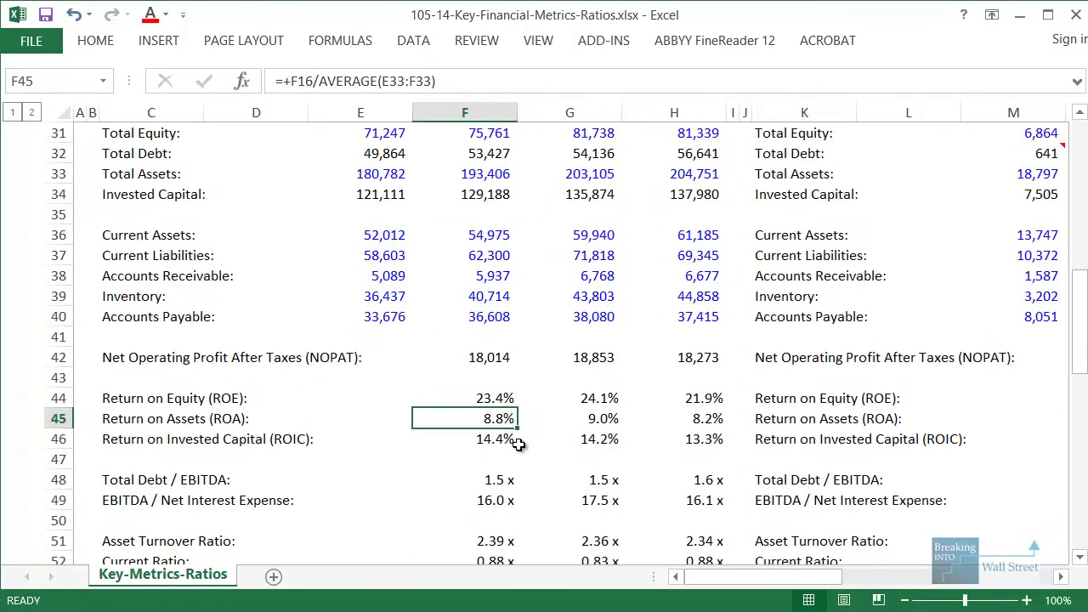
key(shift+Right)
key(shift+Right)
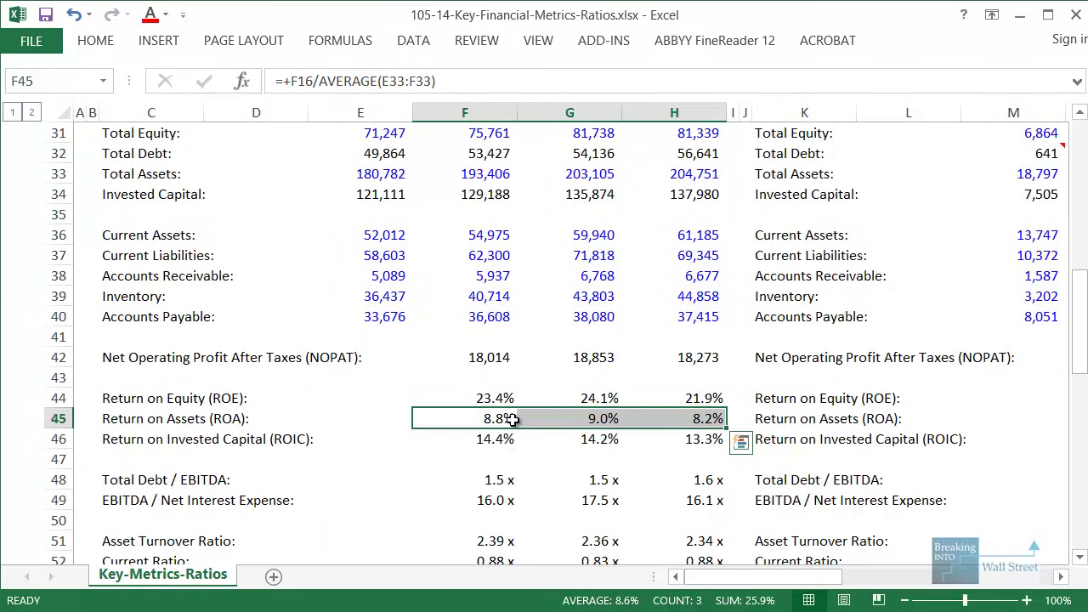
Outline Wal-Mart's Total Assets and Return on Assets figures for Years 1 to 3, and clear the outlines
scroll(510, 340, up, 2)
key(ctrl+2)
drag(445, 280, 739, 304)
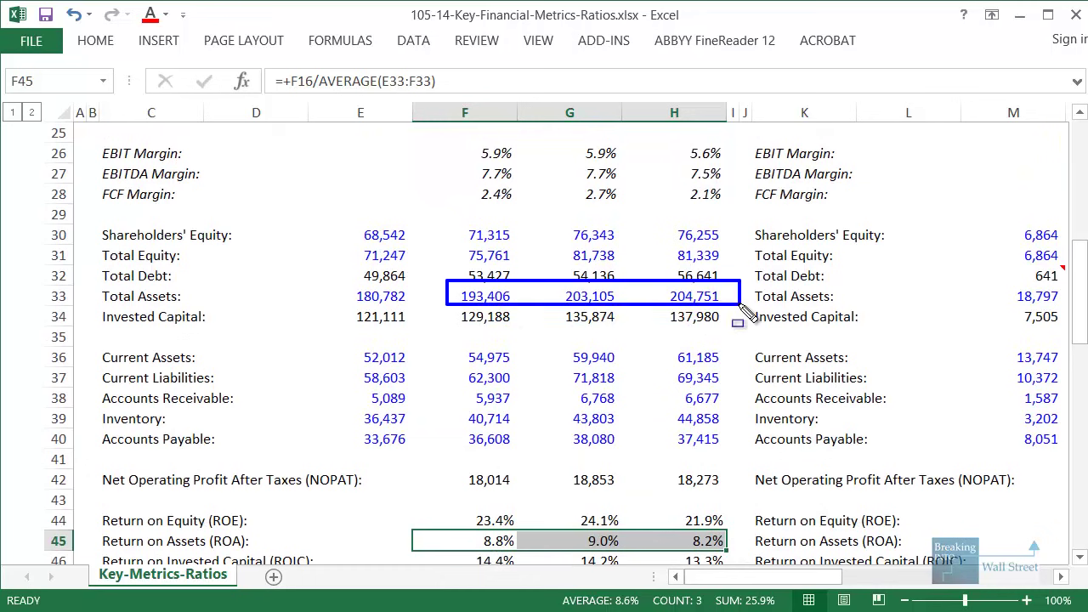
mouse_move(421, 527)
mouse_down()
mouse_move(658, 554)
mouse_move(736, 578)
mouse_move(740, 552)
mouse_up()
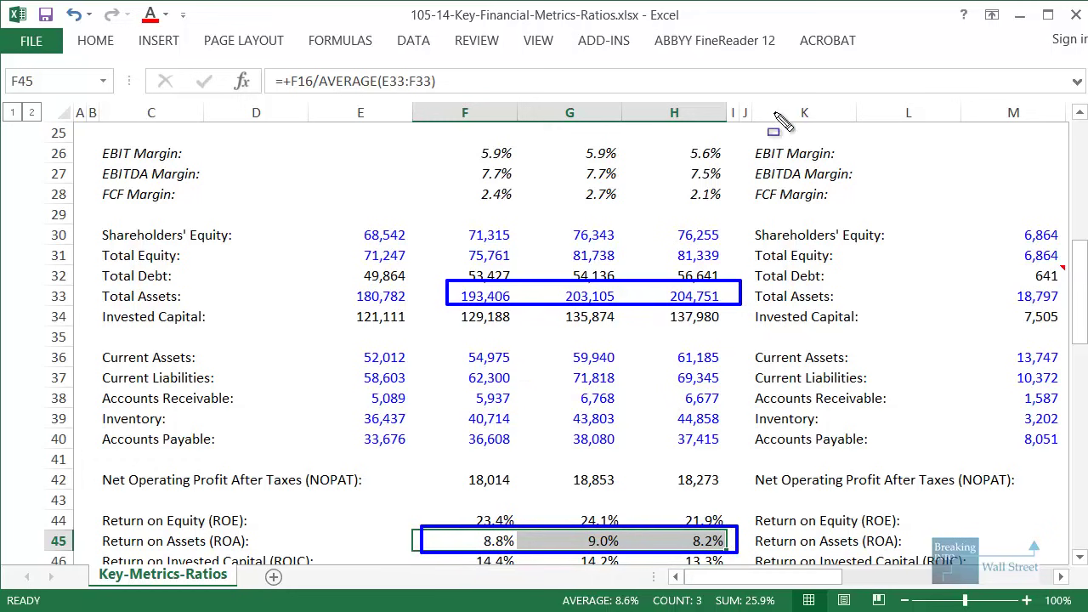
key(Escape)
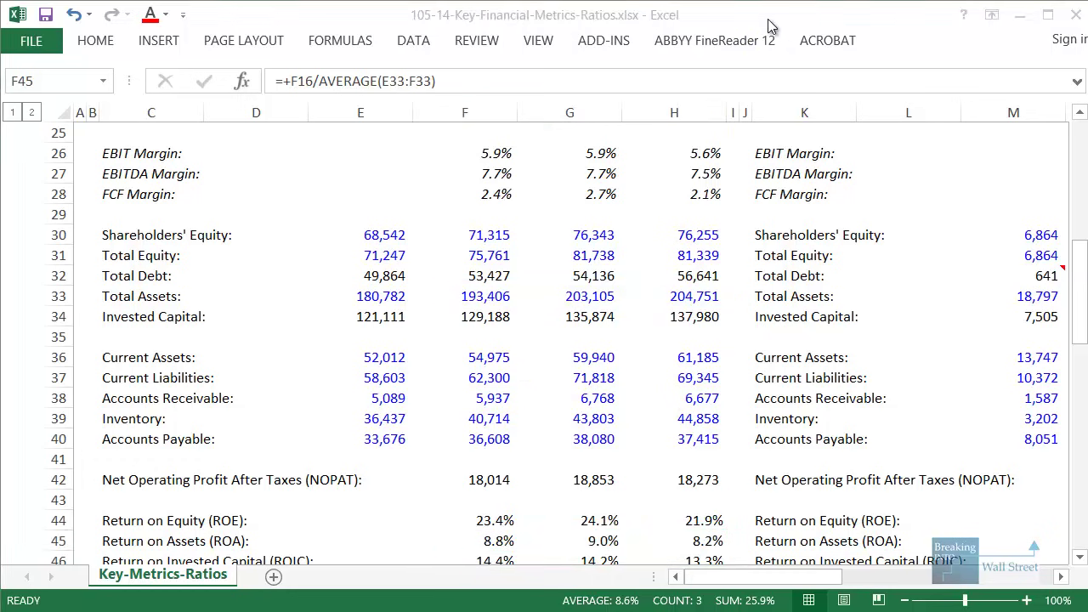
Reveal the Return on Invested Capital question in the PowerPoint slide show, and select Wal-Mart's ROIC figures F46:H46 back in Excel
key(alt+Tab)
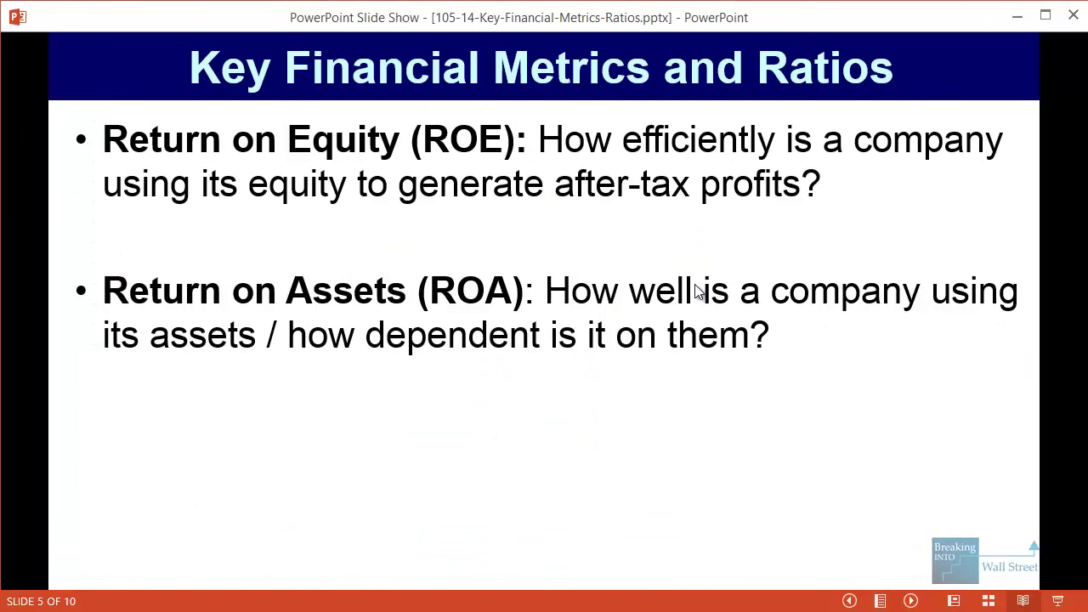
key(Right)
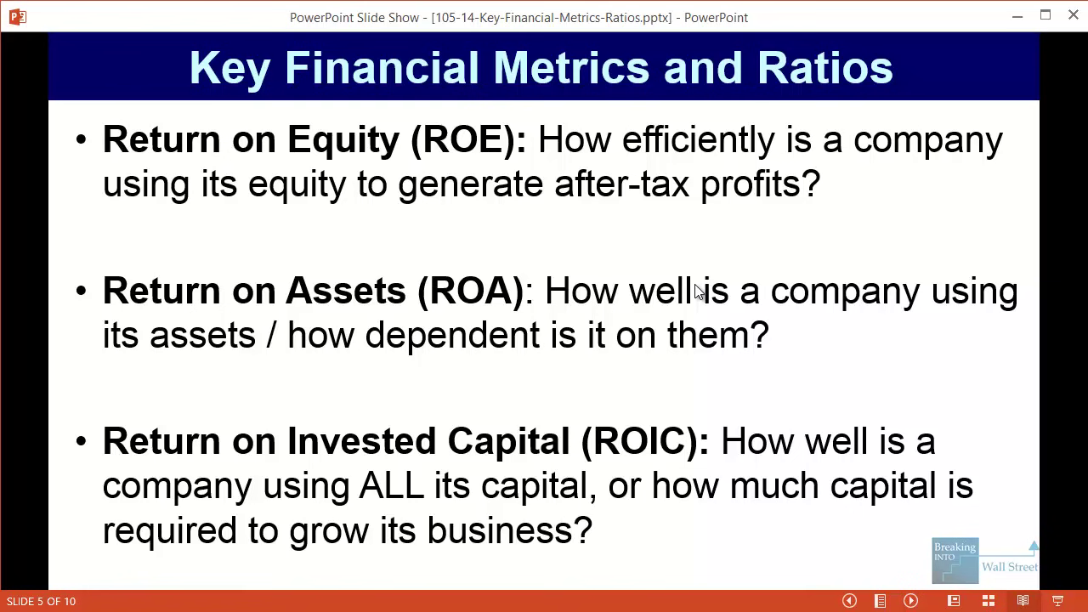
key(alt+Tab)
drag(494, 441, 677, 454)
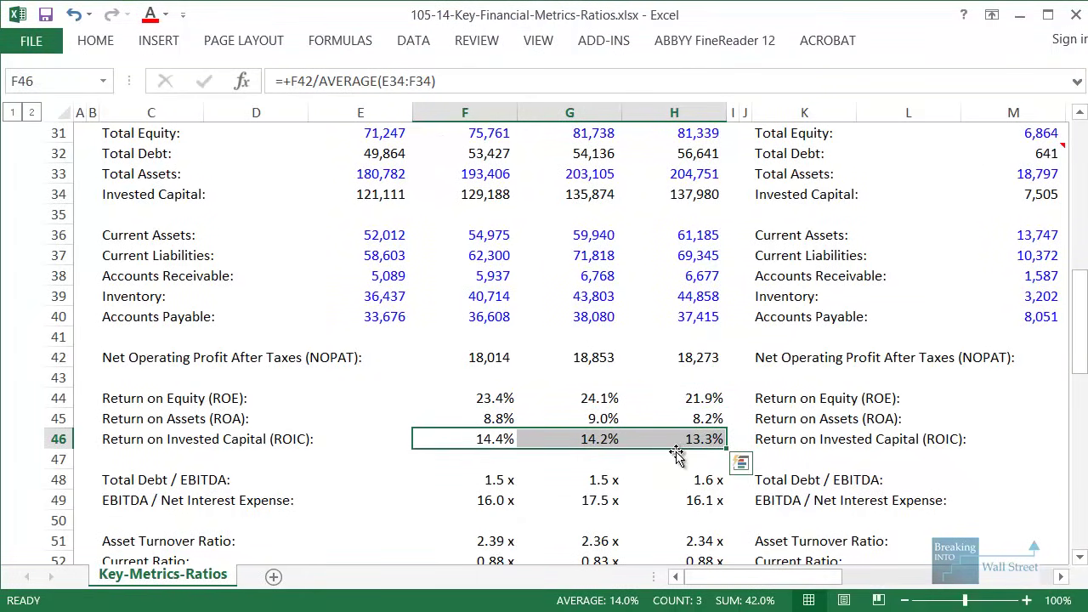
Review Wal-Mart's Year 2 ROIC formula in cell G46 and close it without changes
click(573, 442)
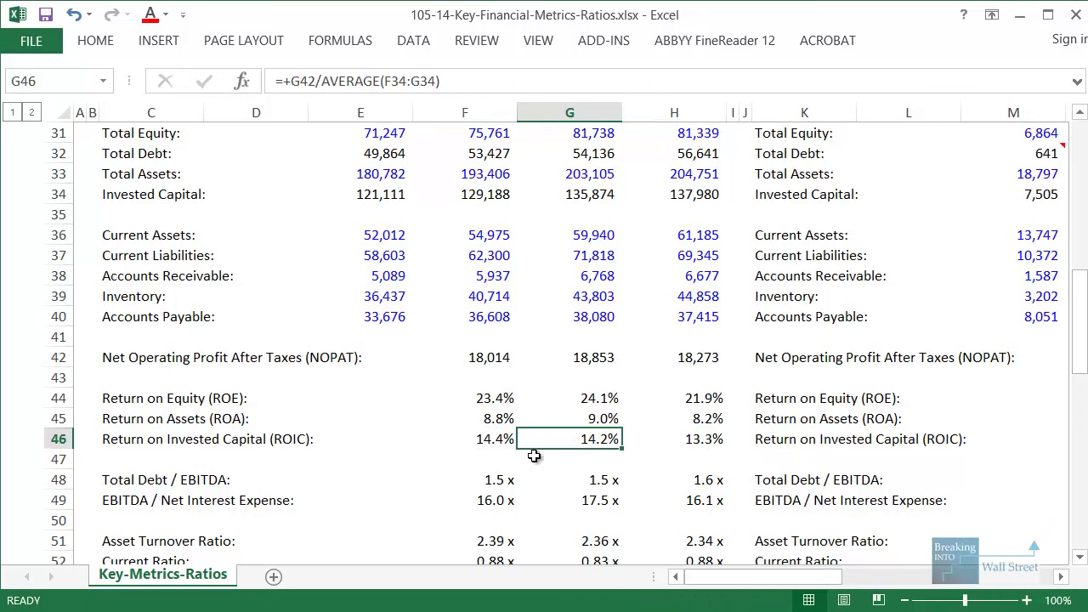
key(F2)
scroll(424, 442, up, 1)
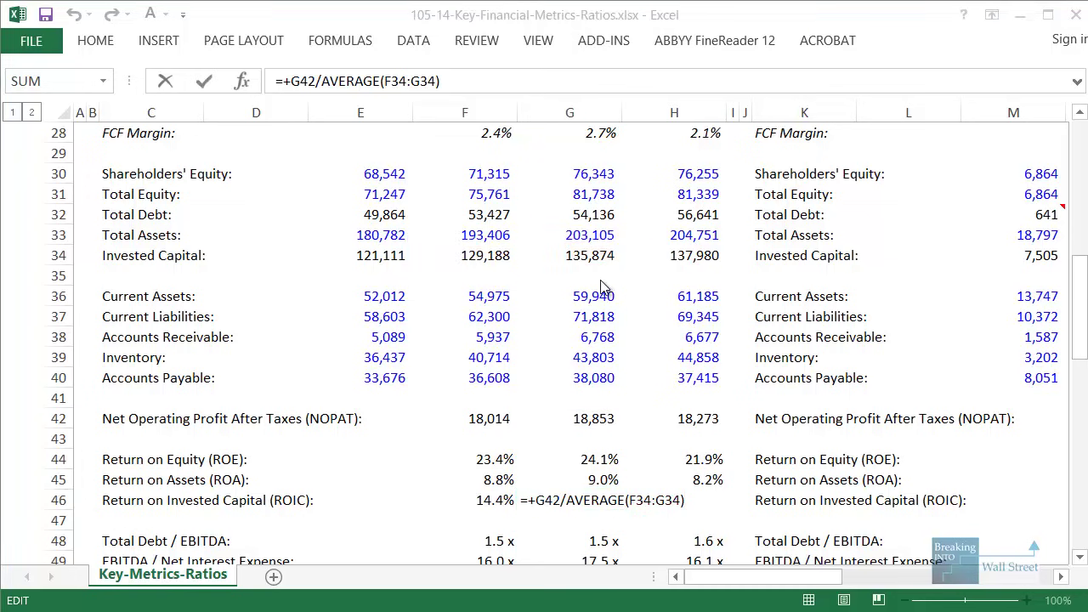
key(ctrl+Return)
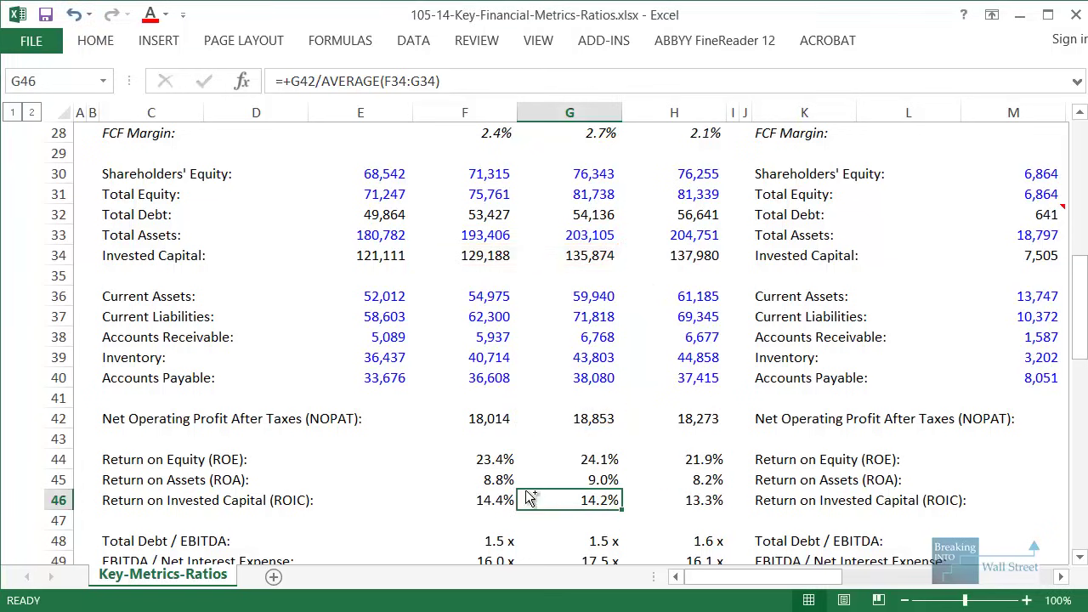
Outline Wal-Mart's Return on Invested Capital figures for Years 1 to 3, and clear the outline
mouse_move(469, 477)
mouse_down()
mouse_move(807, 552)
mouse_move(754, 519)
mouse_up()
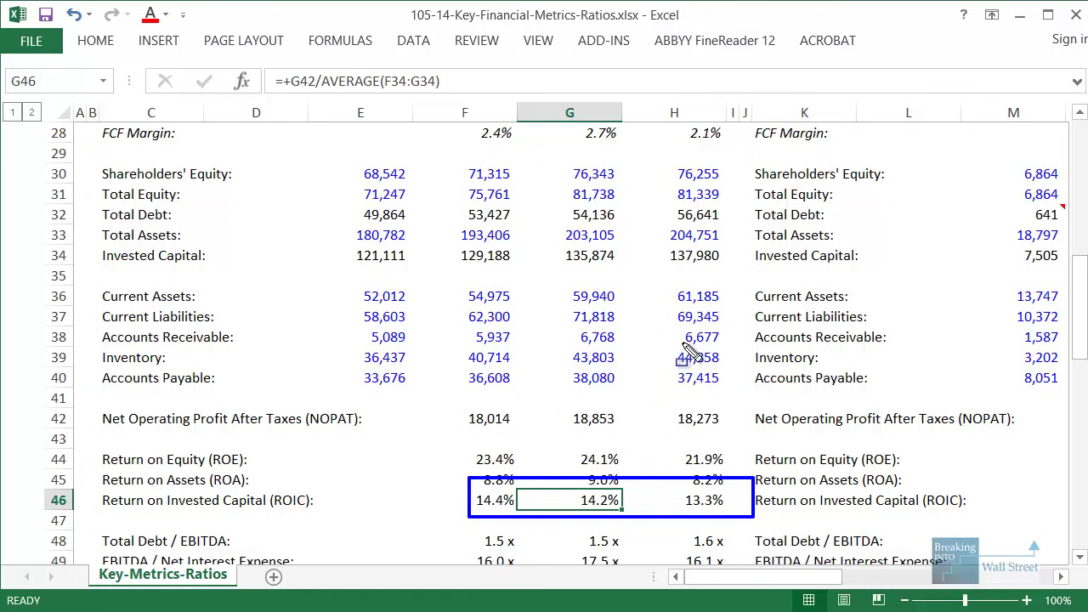
key(Escape)
scroll(592, 466, down, 2)
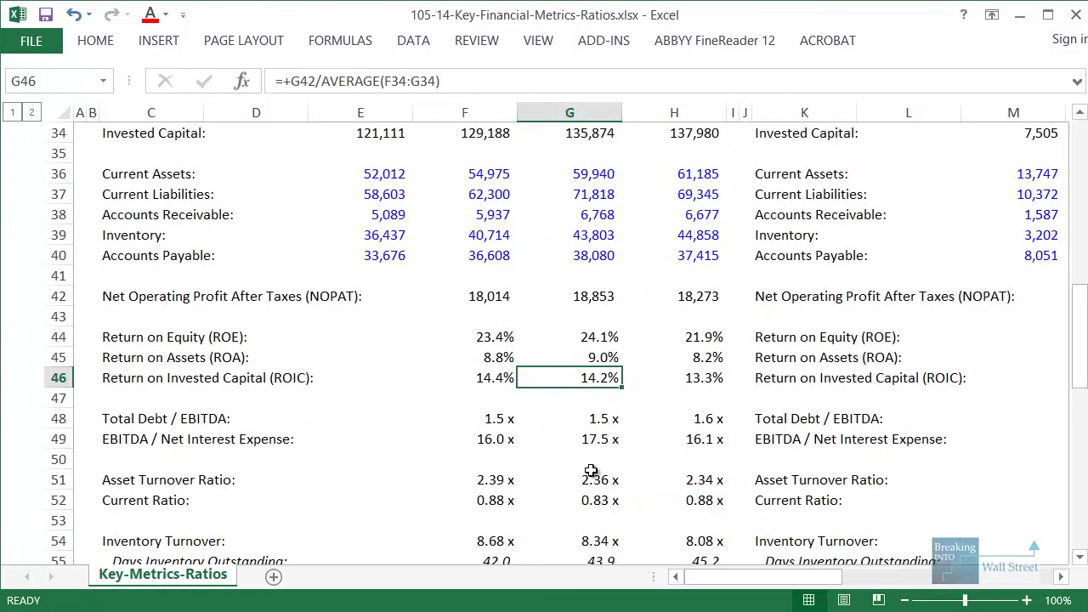
Switch to the PowerPoint slide show, advance to slide 6 and reveal the Asset Turnover Ratio and Current Ratio formulas
key(alt+Tab)
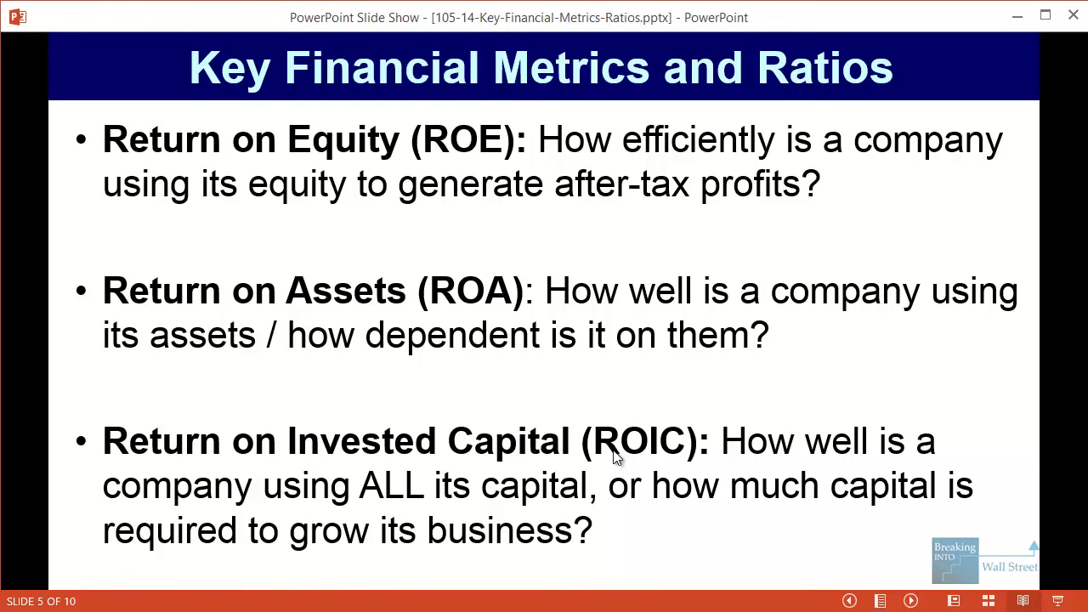
key(Right)
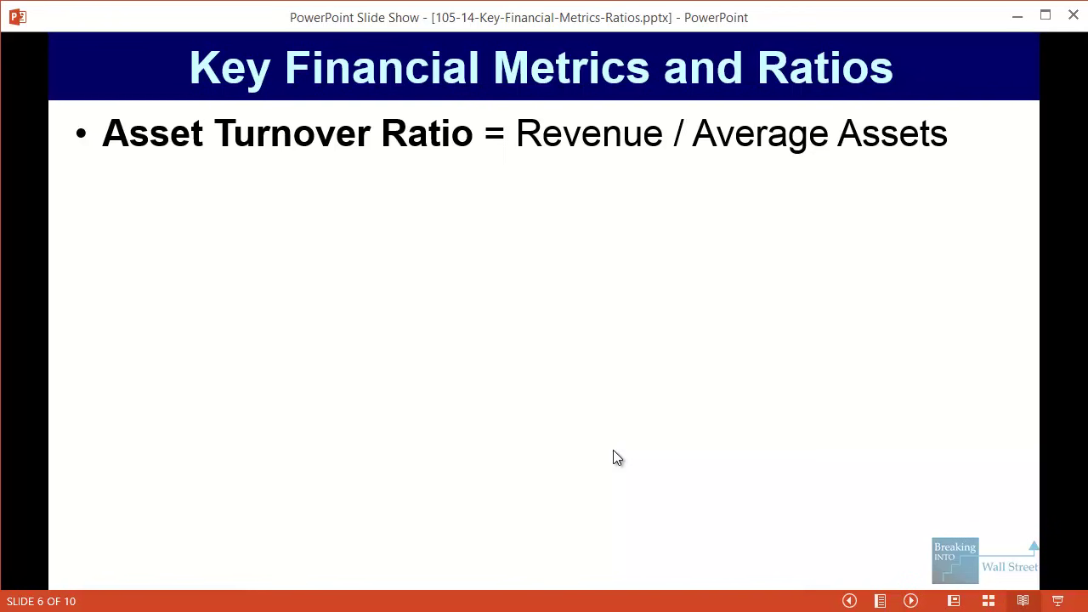
key(Right)
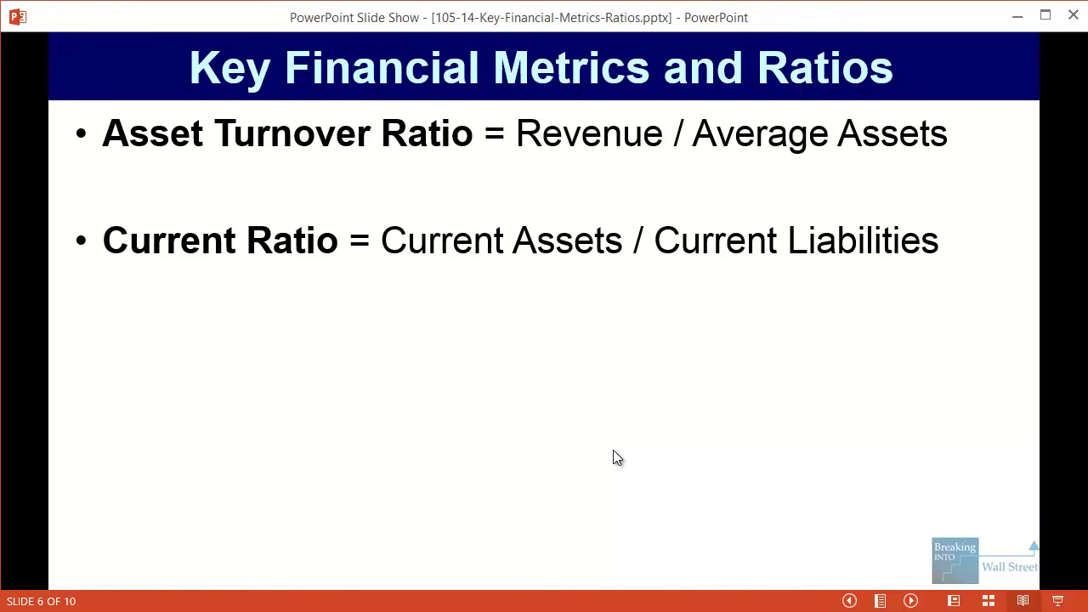
Switch to Excel, open the Asset Turnover formula in F51 and outline the two Total Assets balances it averages, clearing the outline
key(alt+Tab)
scroll(475, 423, down, 1)
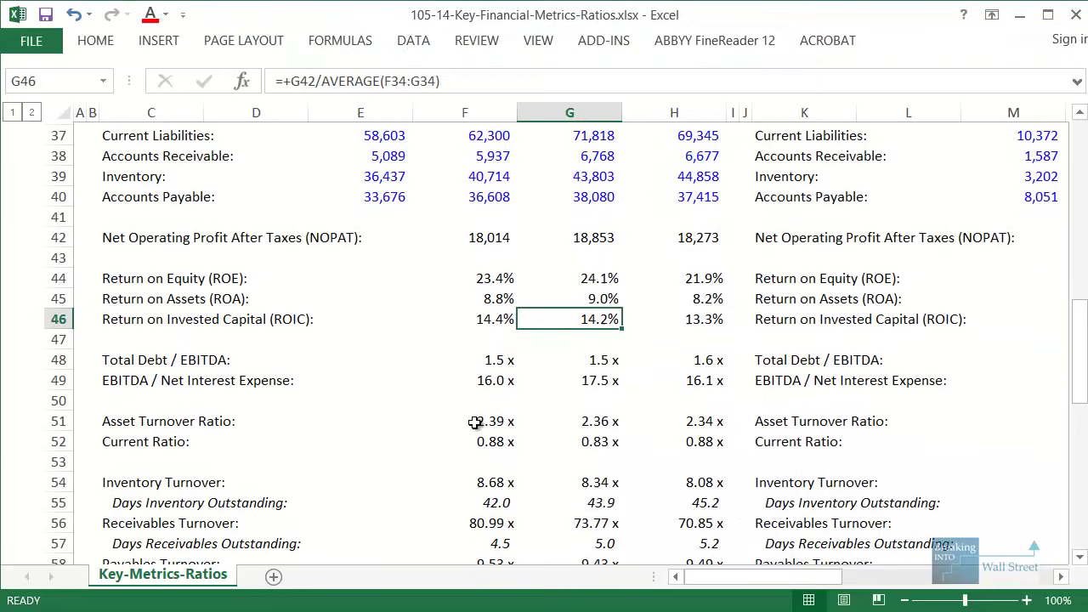
double_click(474, 423)
scroll(390, 449, up, 6)
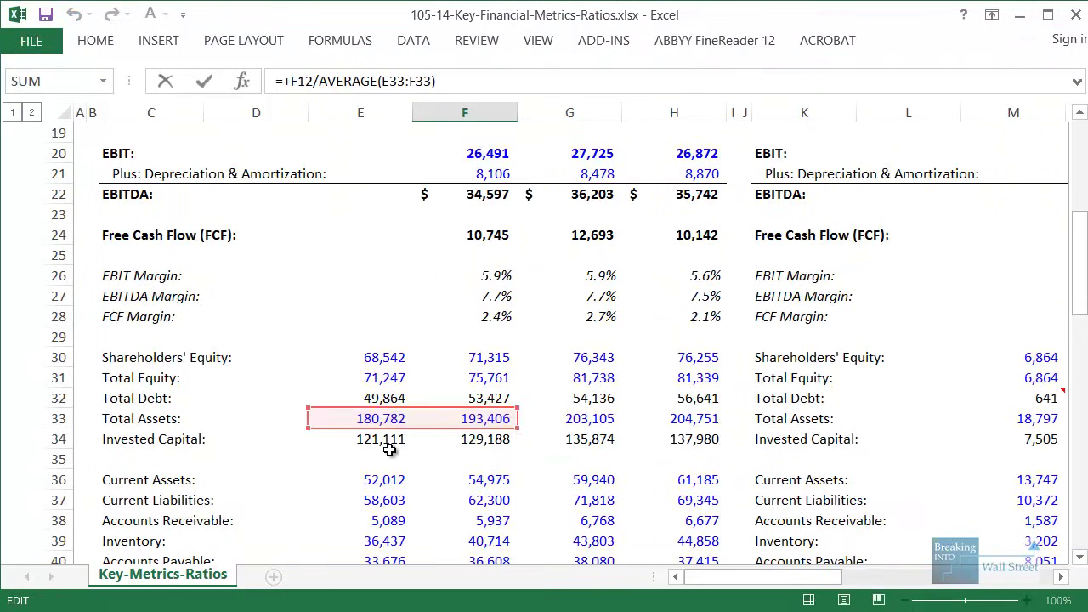
scroll(389, 448, up, 3)
scroll(480, 258, down, 3)
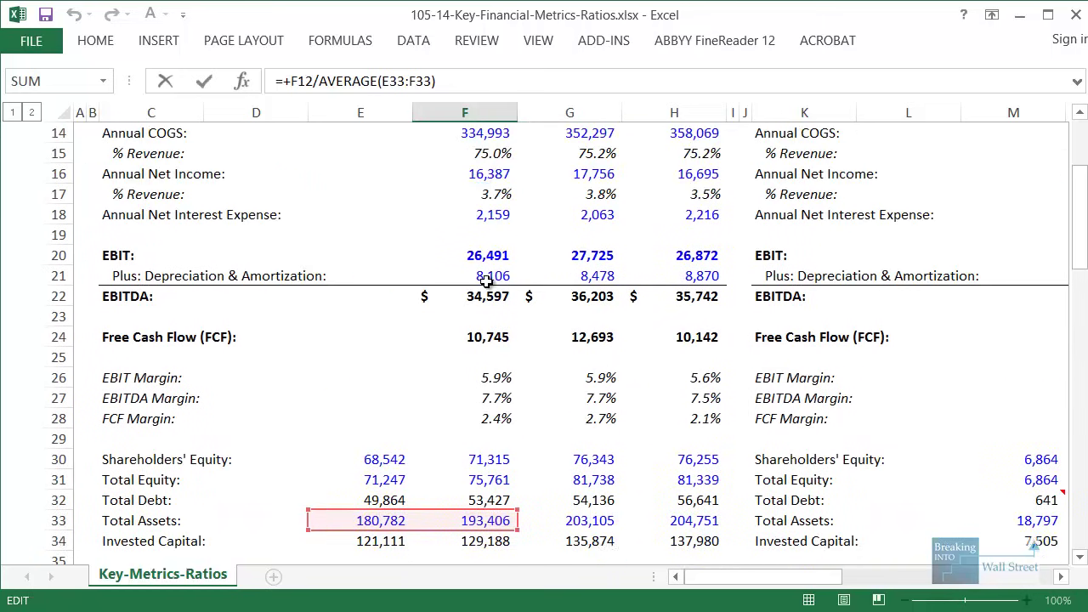
drag(90, 385, 516, 401)
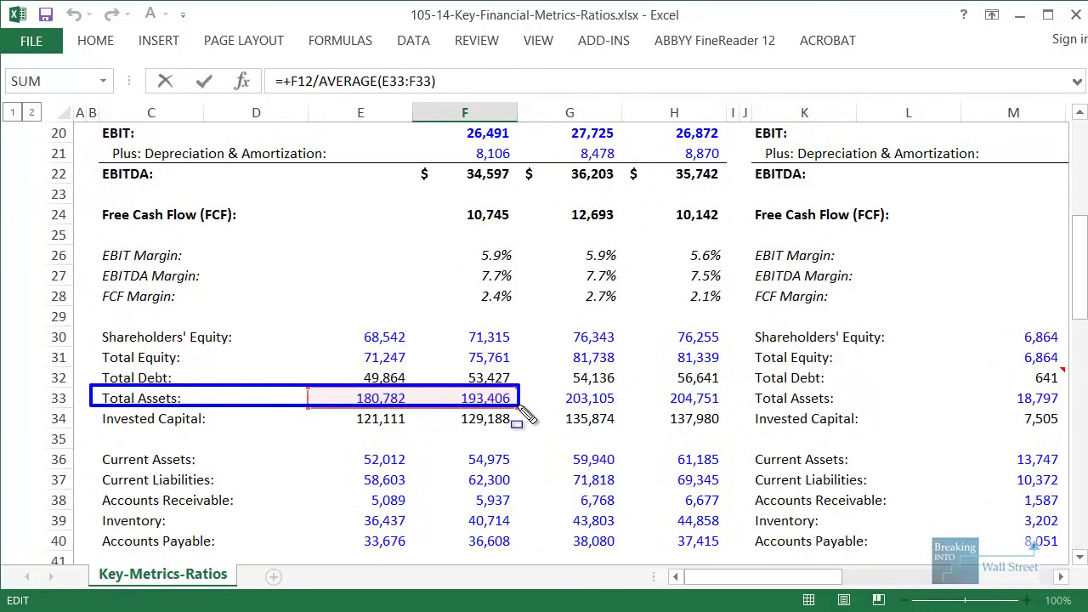
key(Escape)
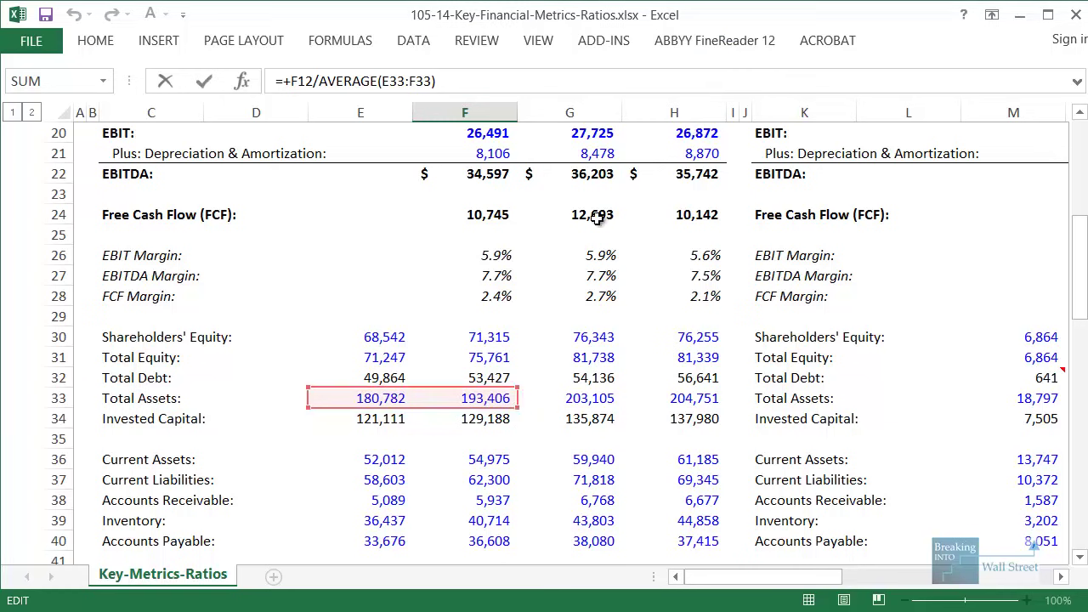
Reopen the F51 Asset Turnover formula, trace it to Year 1 Annual Revenue and close it without changes
scroll(517, 389, down, 5)
key(Escape)
key(F2)
scroll(472, 481, up, 2)
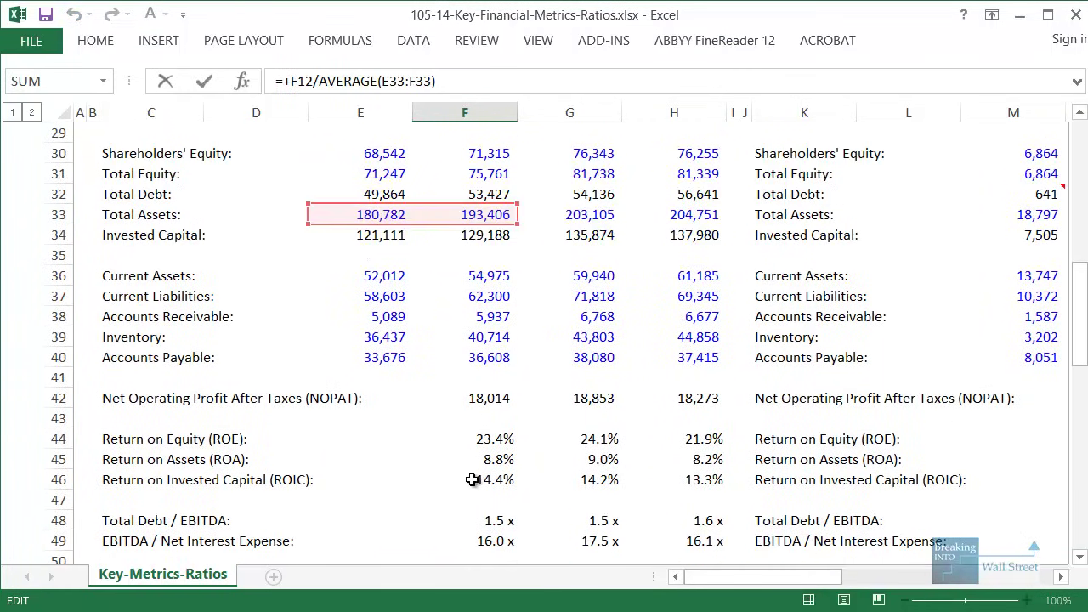
scroll(473, 459, up, 6)
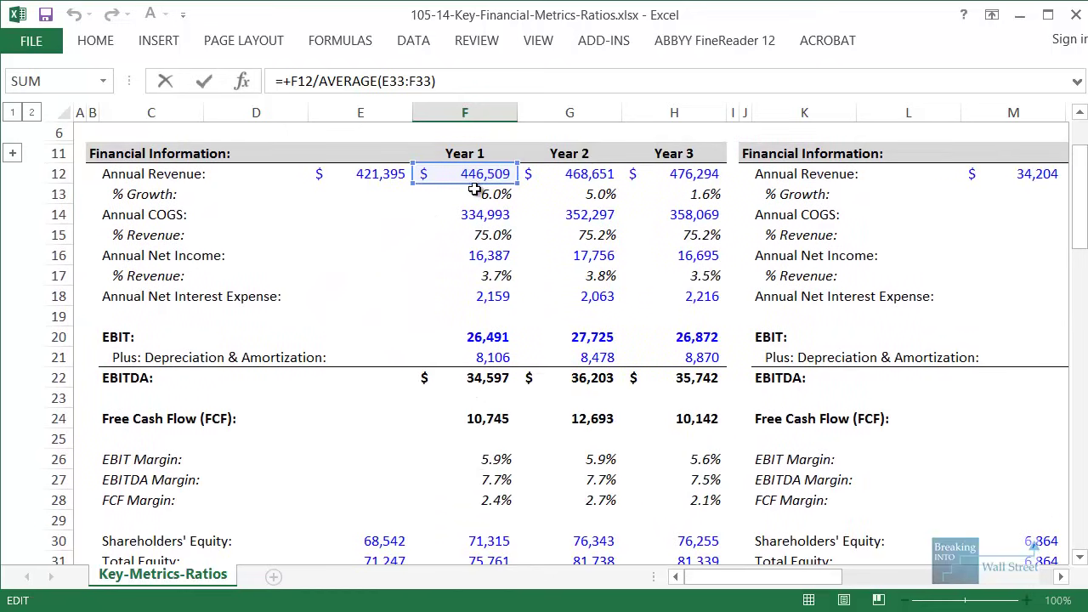
scroll(513, 415, down, 10)
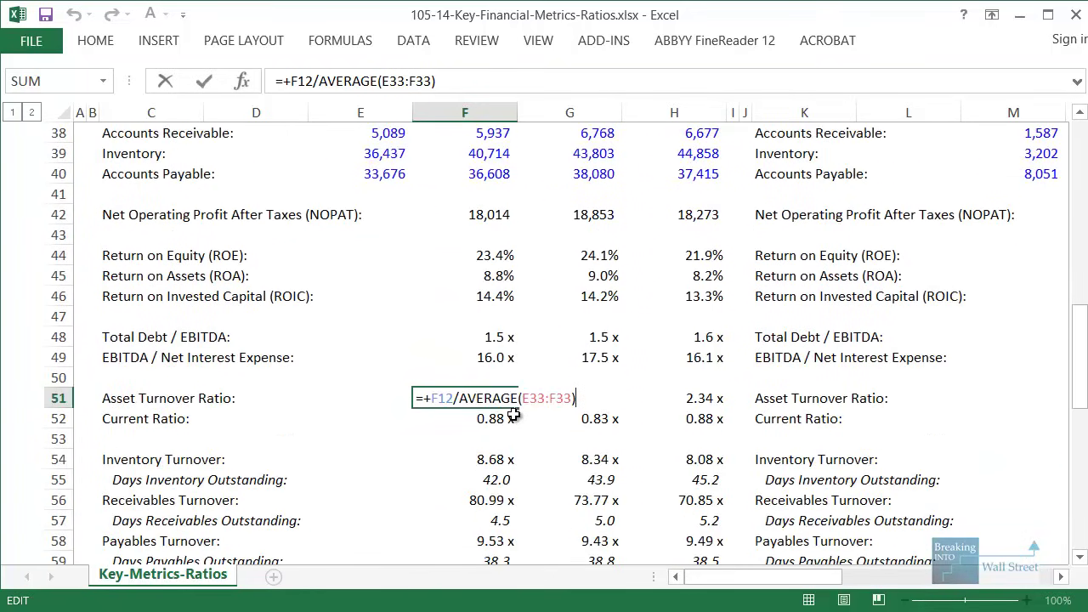
key(ctrl+Return)
Review the Current Ratio formula in F52 against Year 1 Current Assets and Current Liabilities, and close it without changes
click(513, 416)
key(F2)
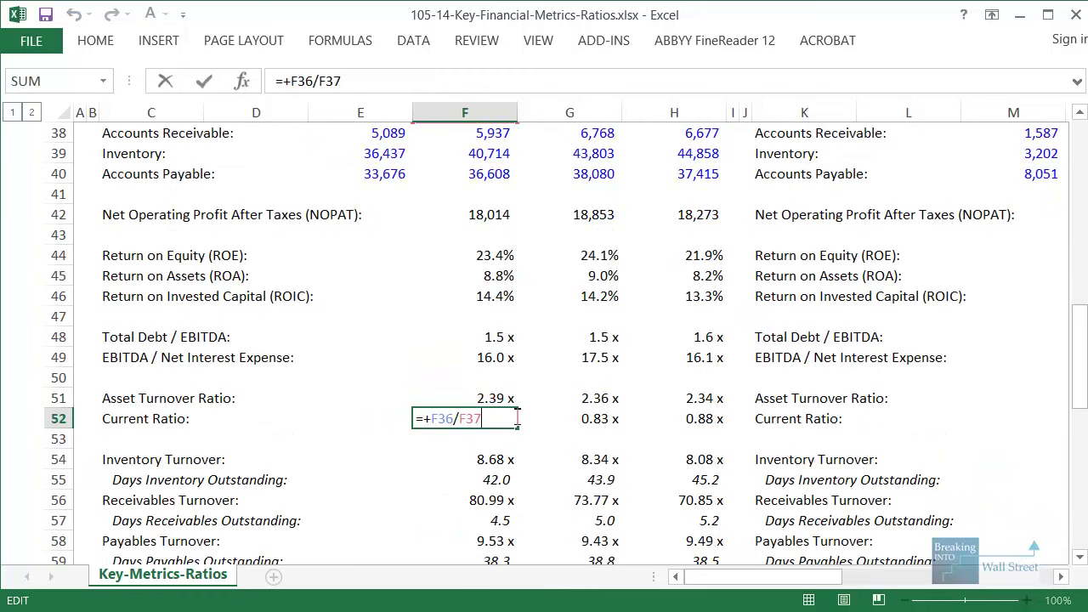
scroll(484, 414, up, 2)
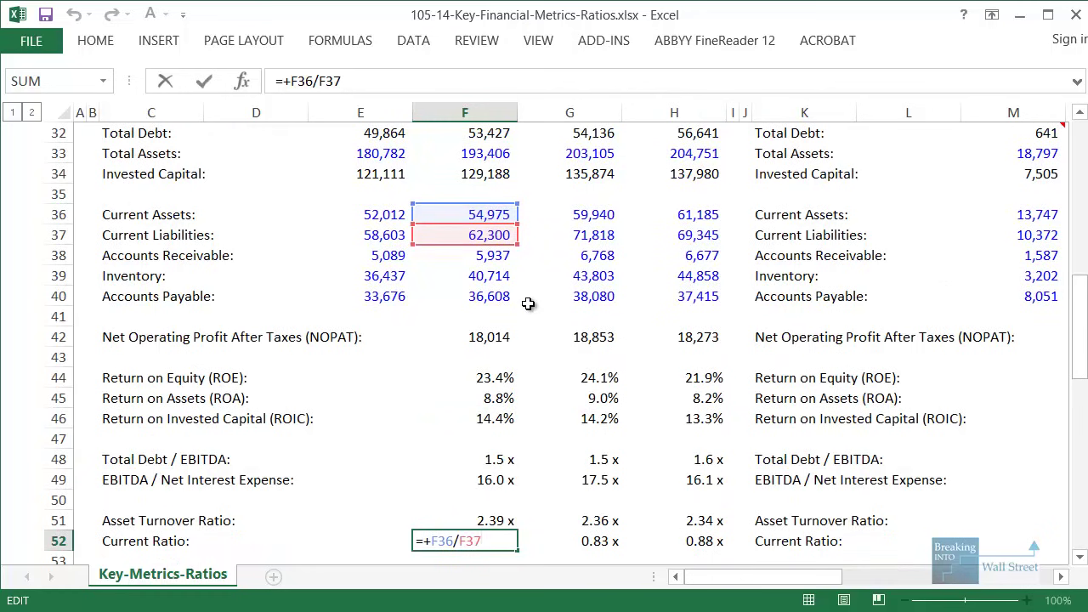
key(Escape)
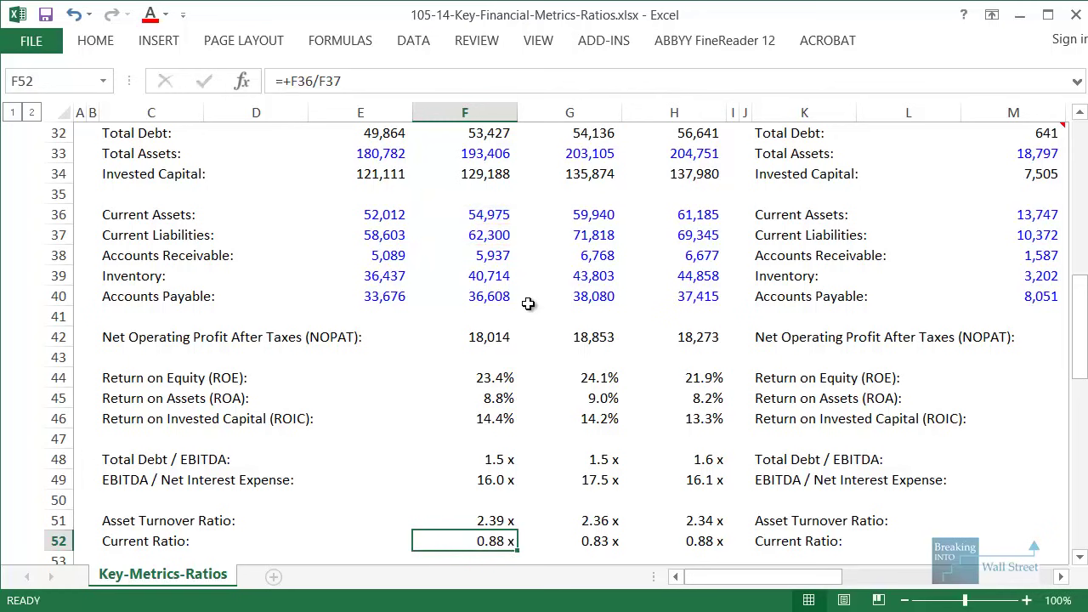
Check the Year 2 Current Ratio formula in G52 and select Wal-Mart's Current Ratio figures for Years 1 to 3 in F52:H52
key(Right)
key(F2)
key(Escape)
key(Right)
key(Left)
key(Left)
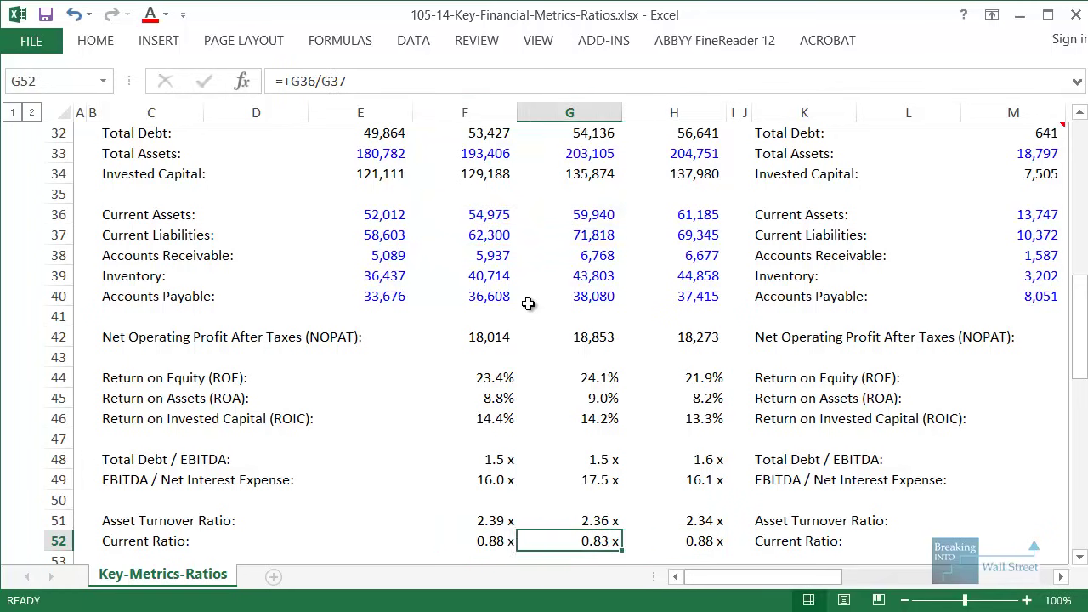
key(shift+Right)
key(shift+Right)
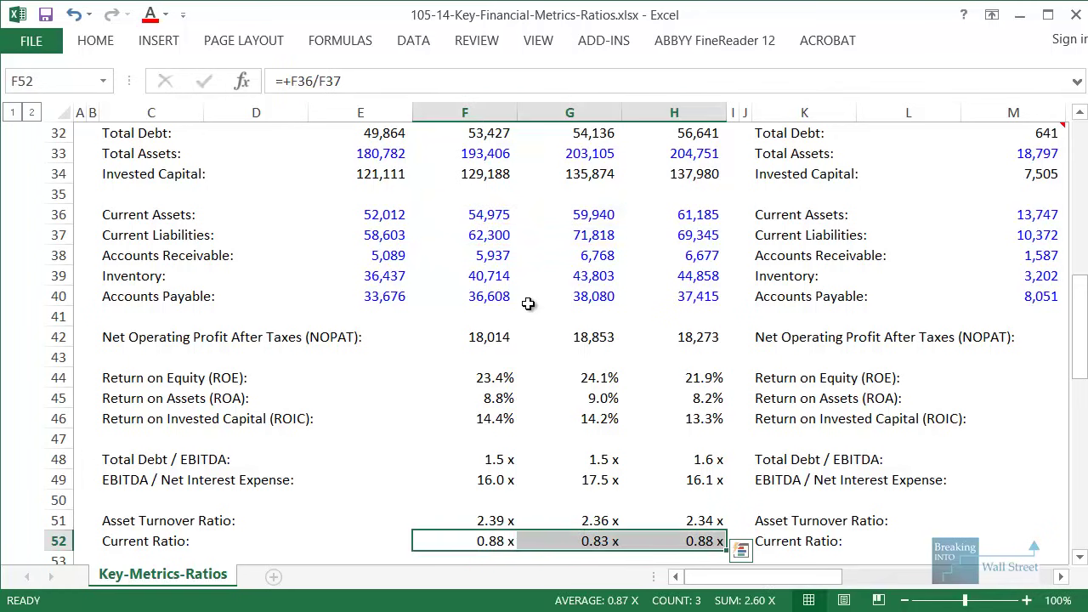
scroll(527, 303, down, 1)
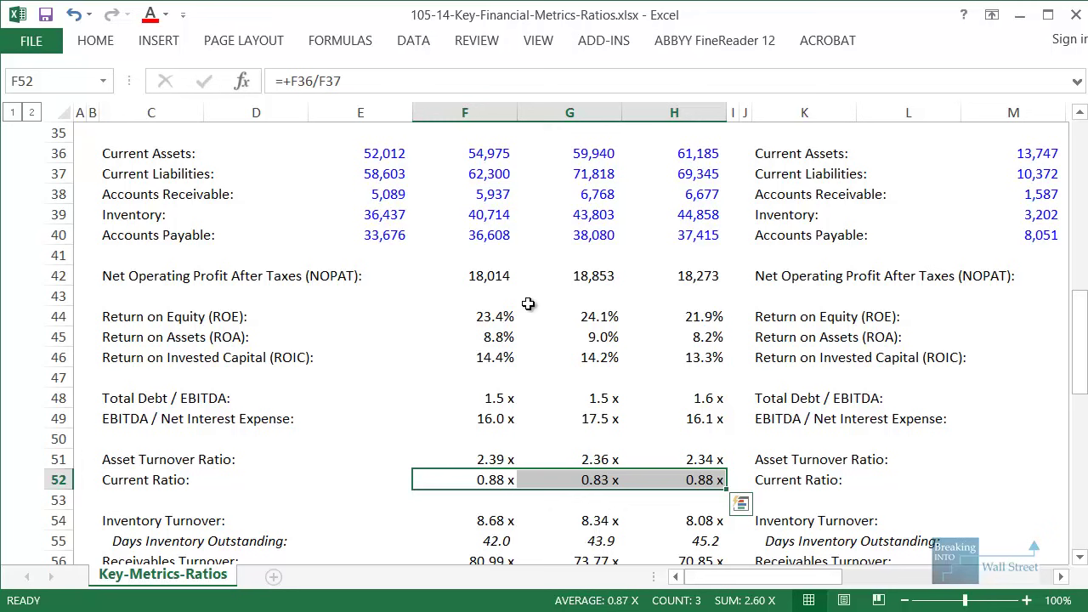
Switch to the PowerPoint slide show and reveal the Inventory Turnover, Receivables Turnover and Payables Turnover formulas on slide 6
key(alt+Tab)
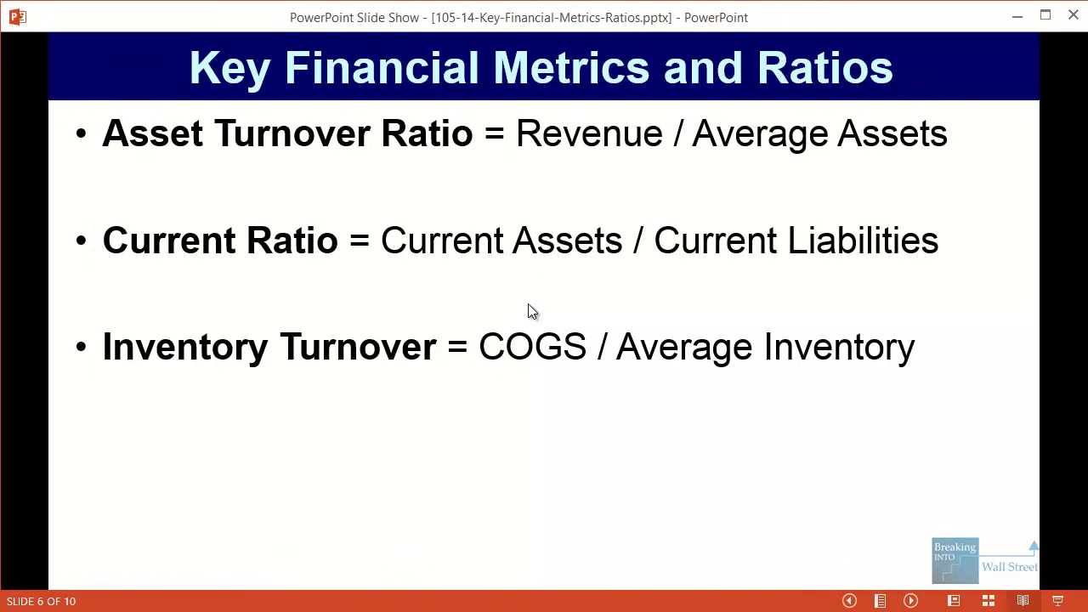
click(528, 305)
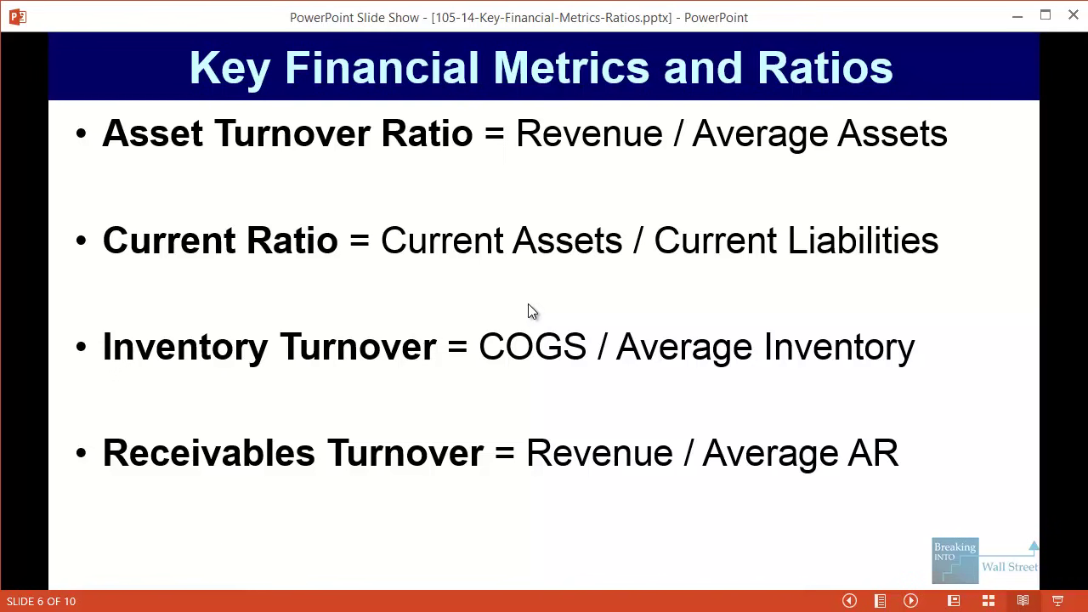
click(528, 304)
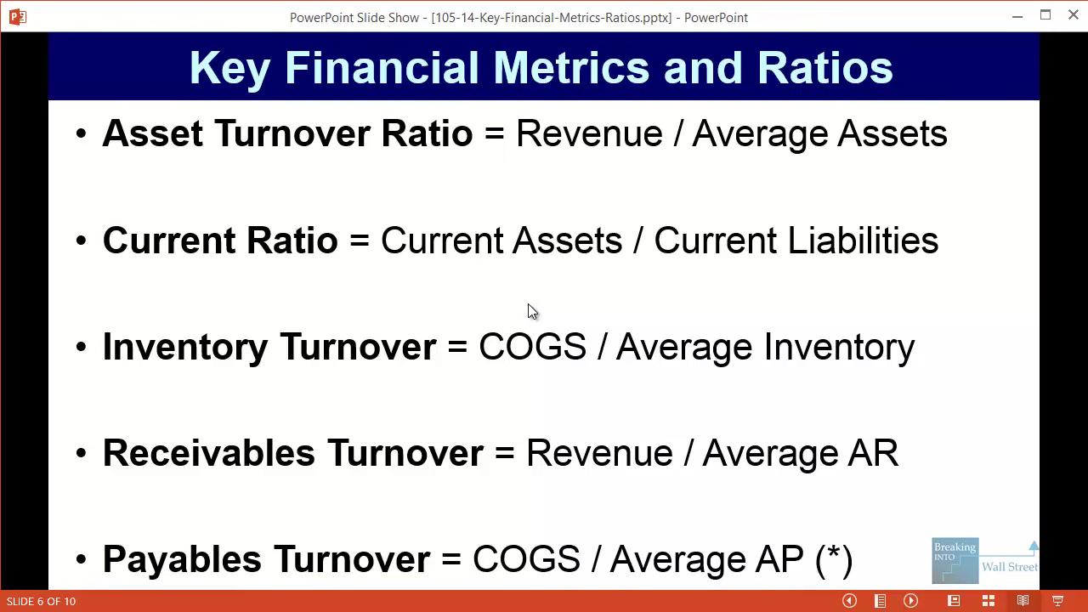
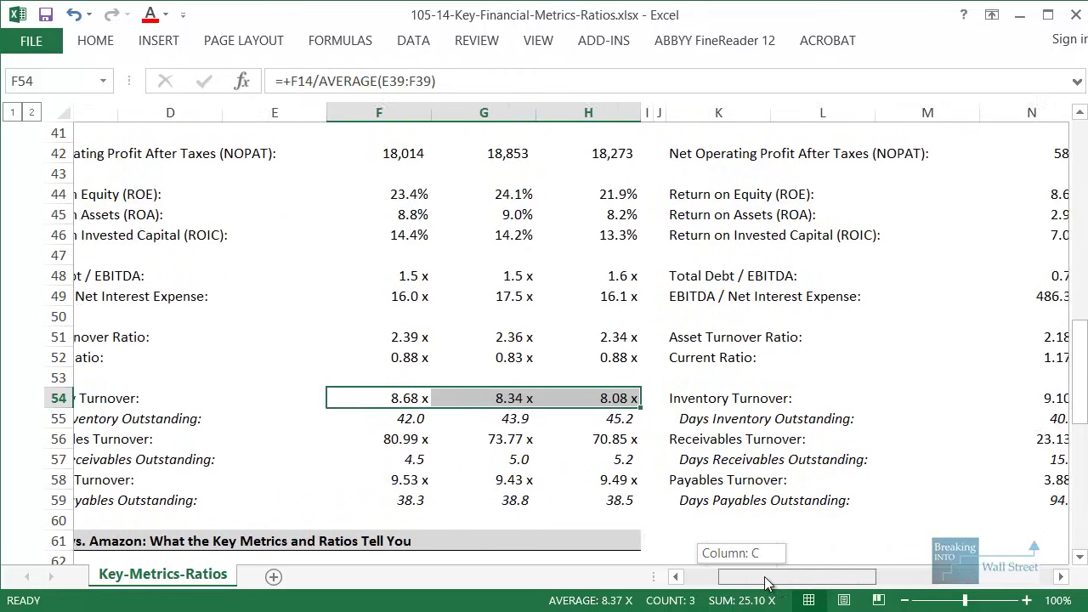
Trace the Year 1 Receivables Turnover formula in F56 to Wal-Mart's revenue and average Accounts Receivable, and close it without changes
click(482, 439)
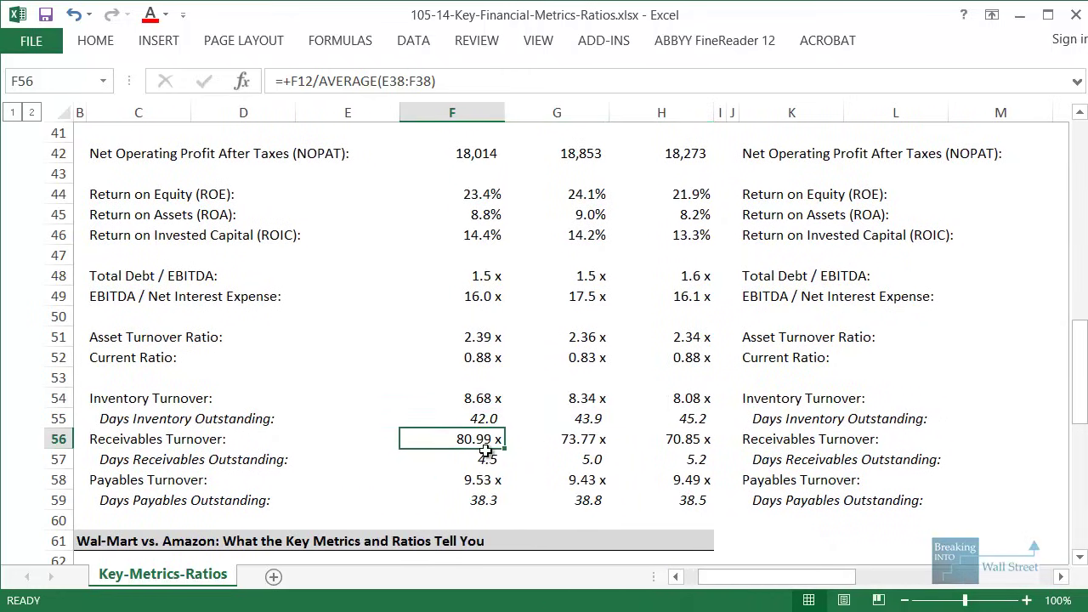
key(F2)
key(Escape)
key(F2)
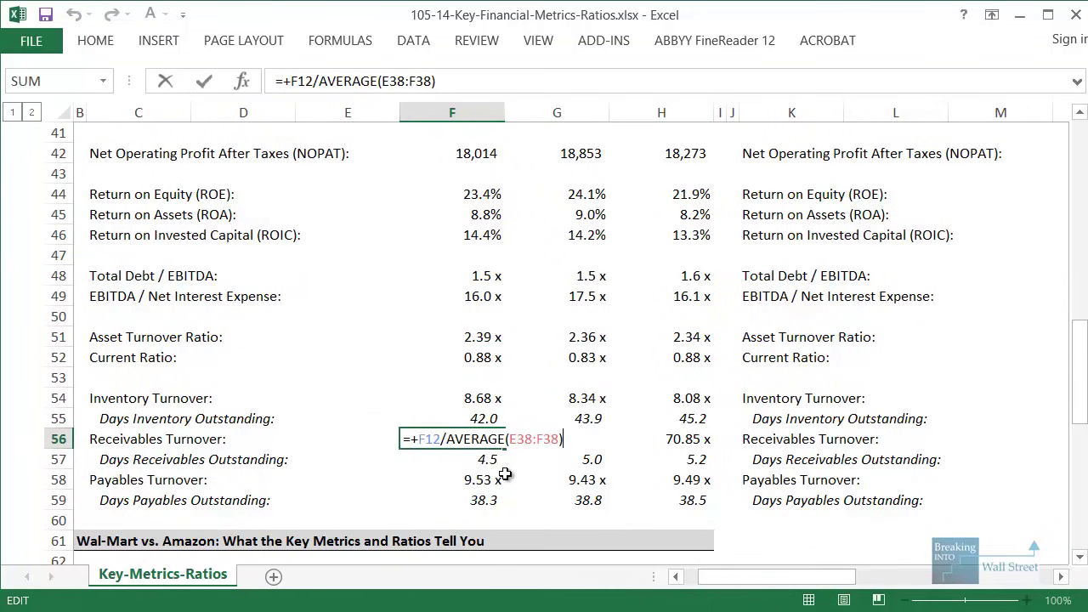
scroll(504, 474, up, 8)
scroll(505, 474, up, 2)
scroll(505, 474, down, 7)
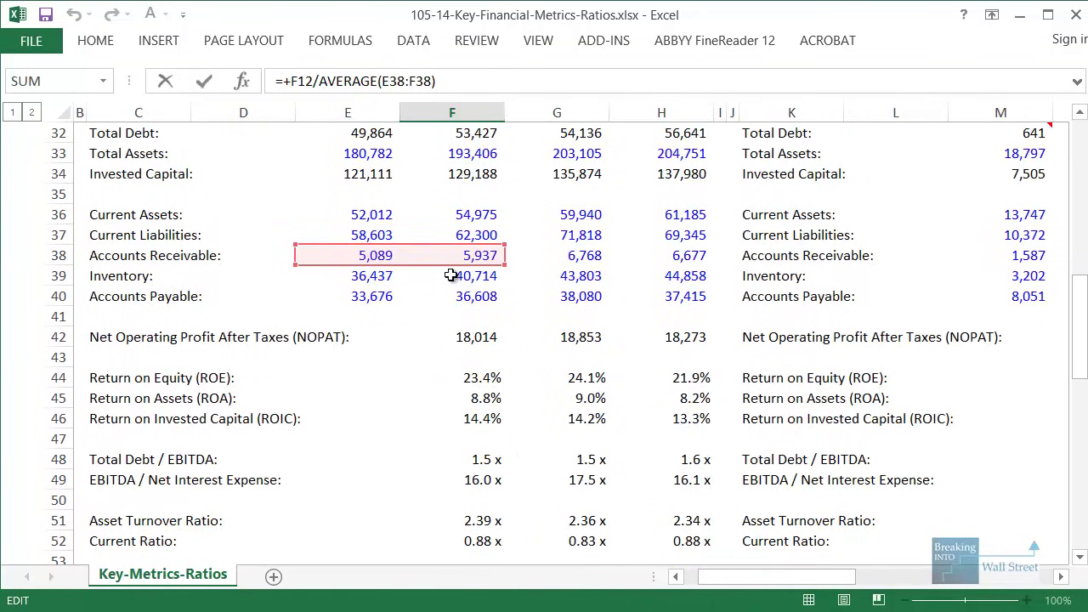
scroll(504, 442, down, 3)
key(Escape)
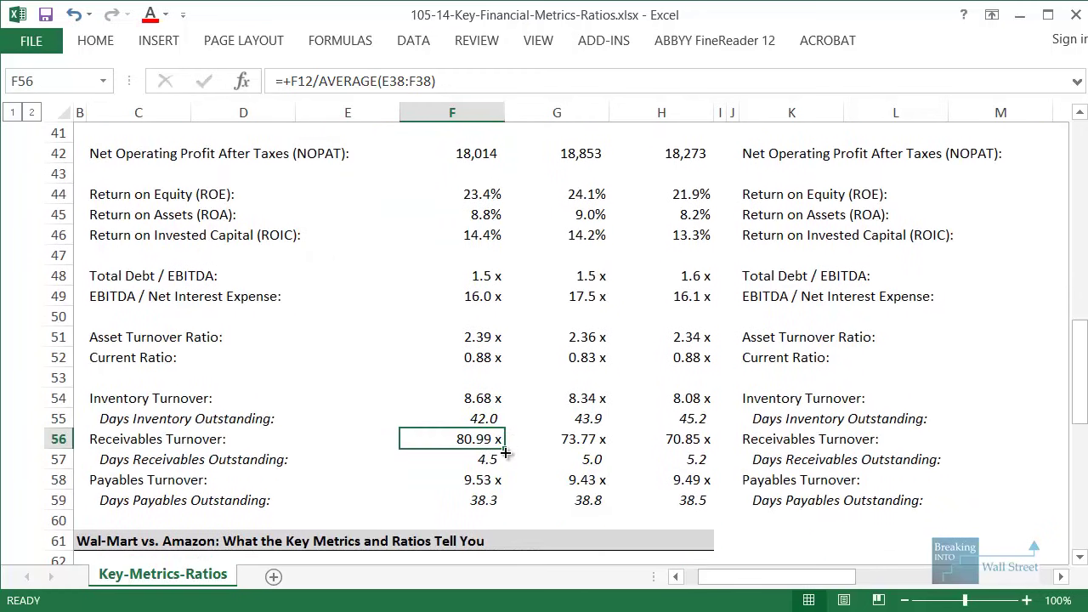
Select Wal-Mart's Receivables Turnover and Days Receivables figures in F56:H57, followed by the Payables Turnover and Days Payables figures in F58:H59
key(shift+Right)
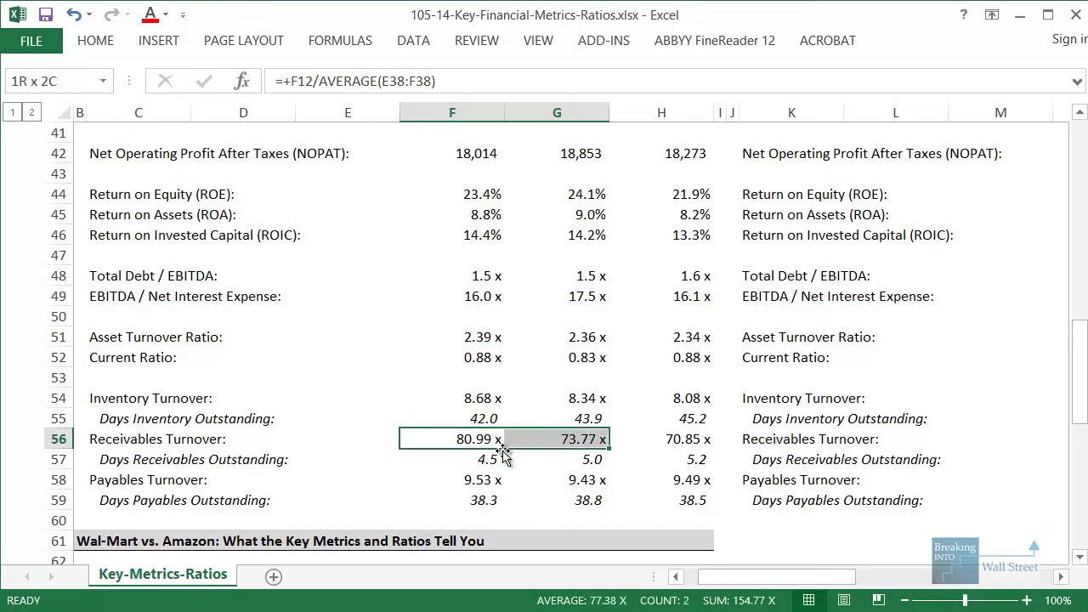
key(shift+Right)
key(shift+Down)
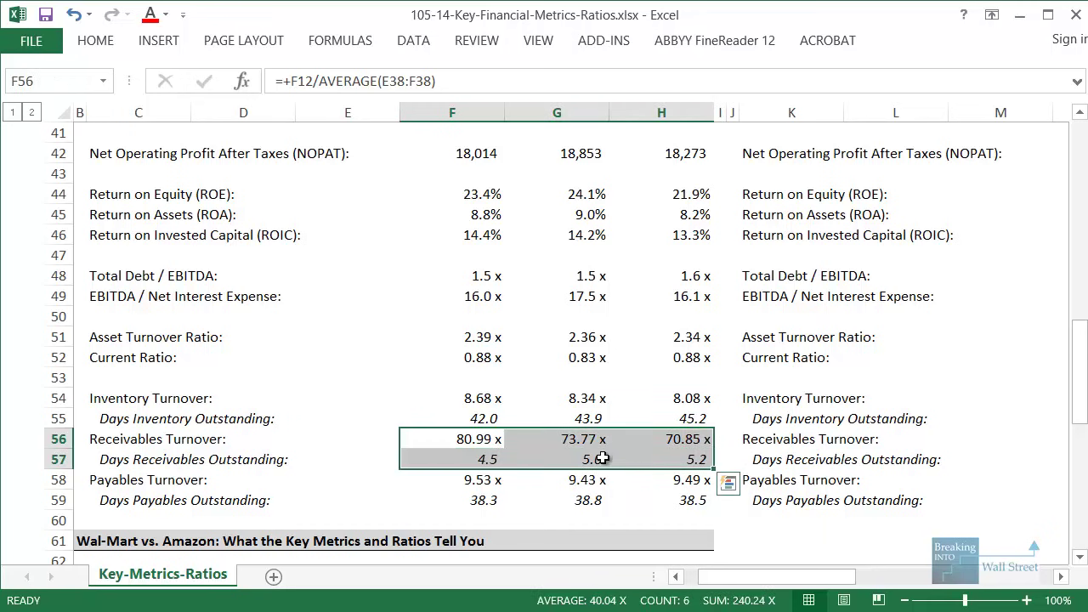
key(Down)
key(Down)
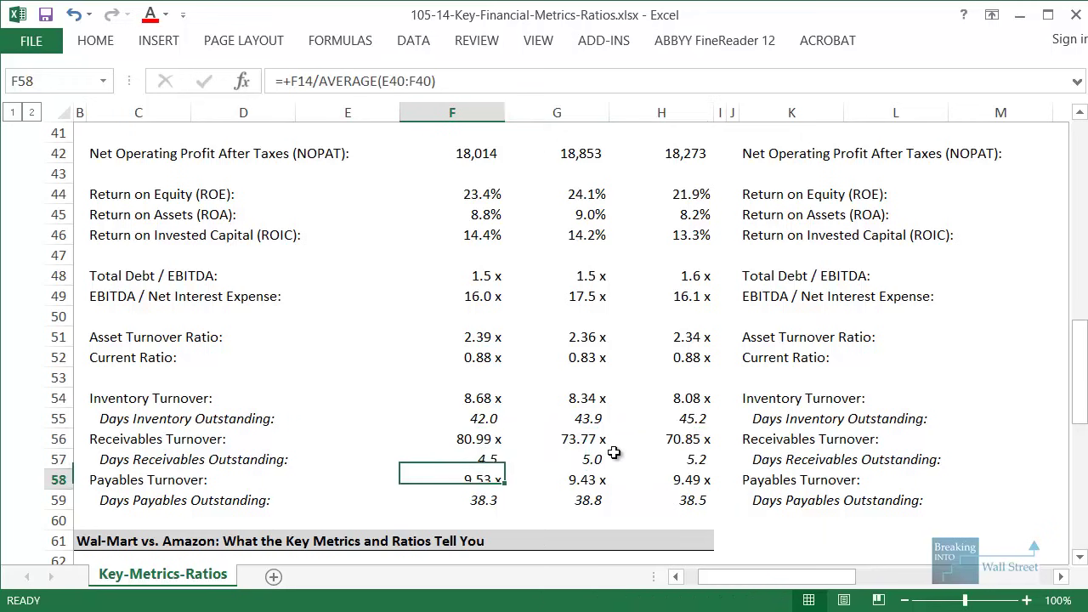
key(shift+Down)
key(shift+Right)
key(shift+Right)
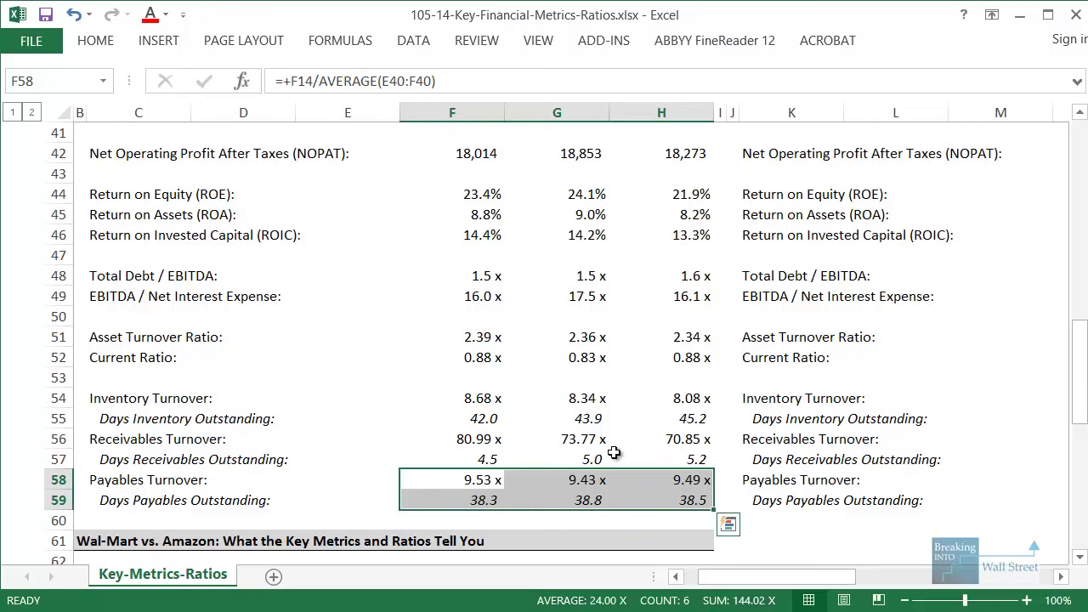
Reselect the receivables figures in F56:H57, followed by the two payables rows including their labels in C58:H59
key(Up)
key(Up)
key(shift+Down)
key(shift+Right)
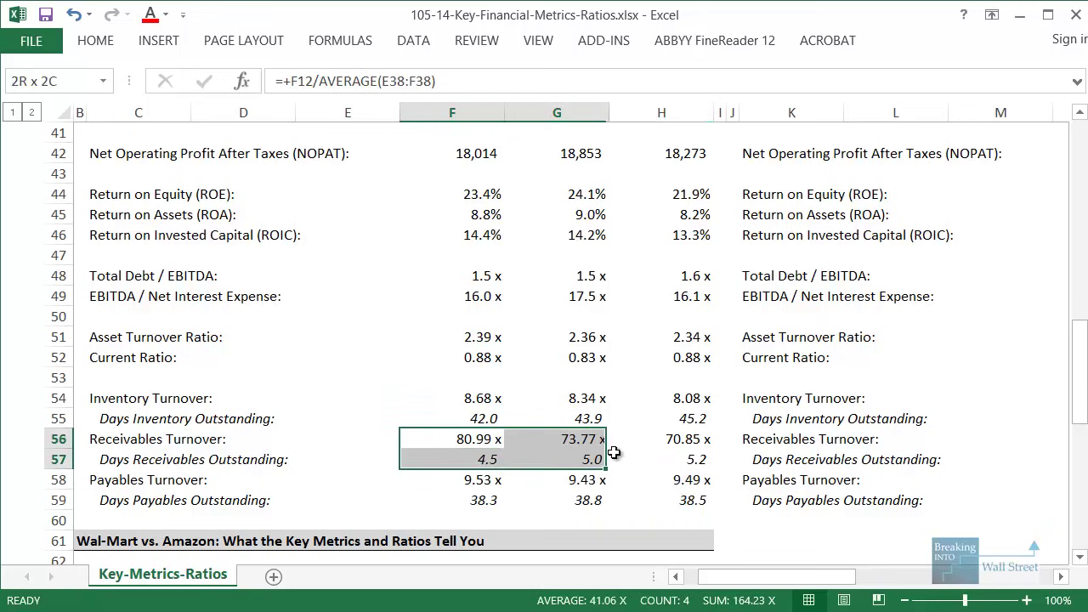
key(shift+Right)
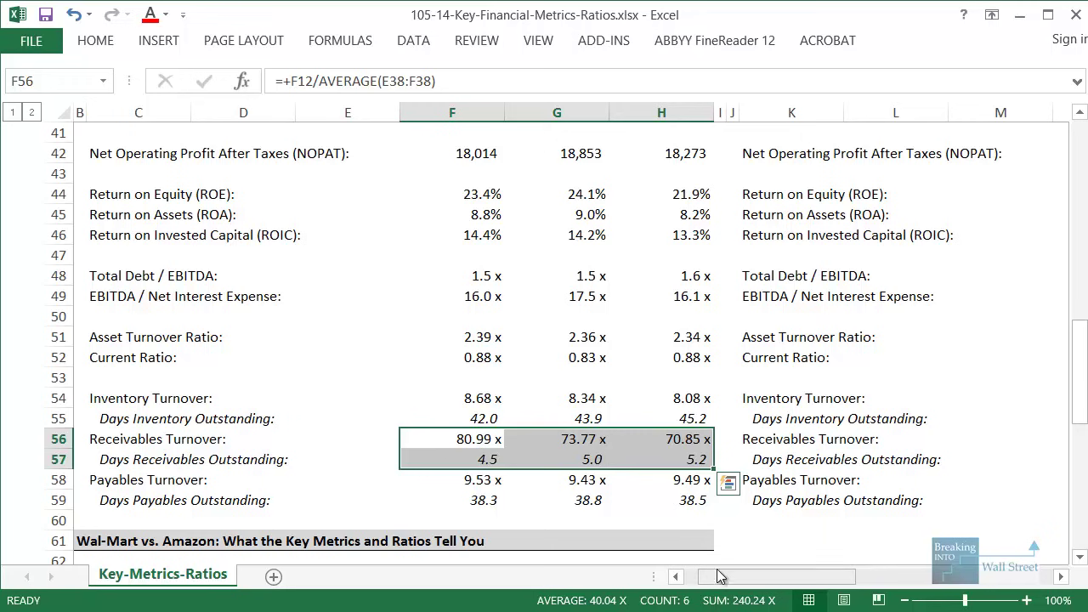
drag(132, 480, 660, 496)
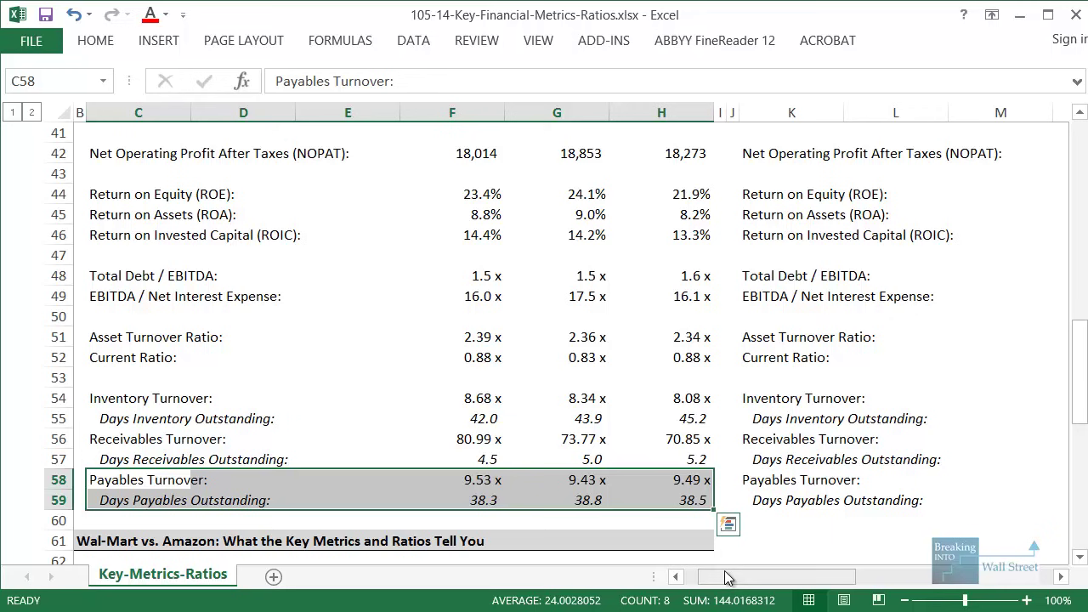
Trace the Year 2 Payables Turnover formula in G58 to Accounts Payable in F40:G40 and close it without changes
double_click(593, 481)
scroll(593, 487, up, 9)
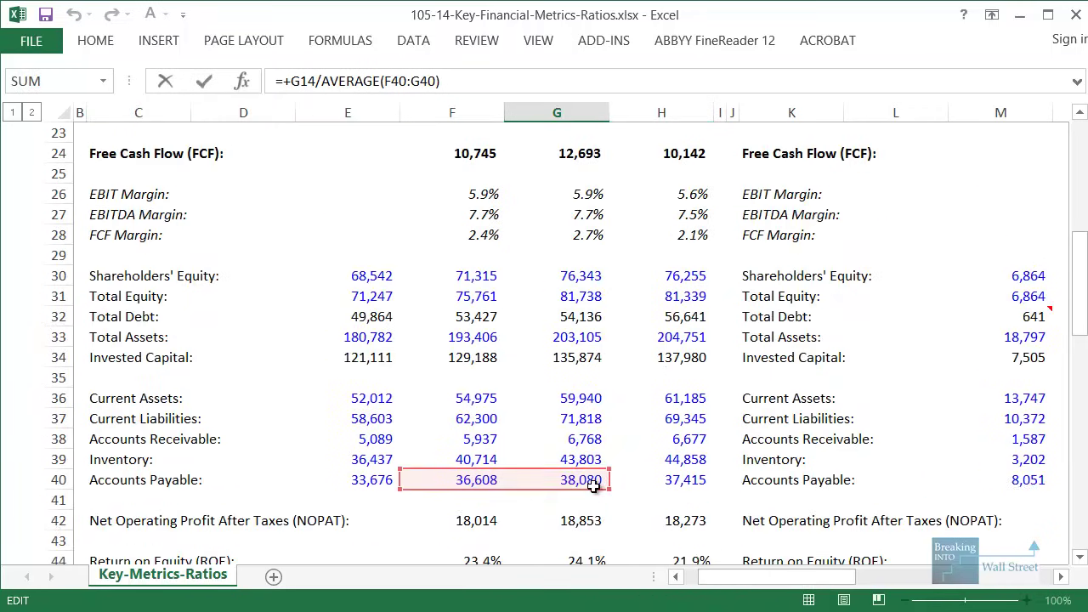
scroll(593, 484, up, 1)
scroll(576, 302, down, 5)
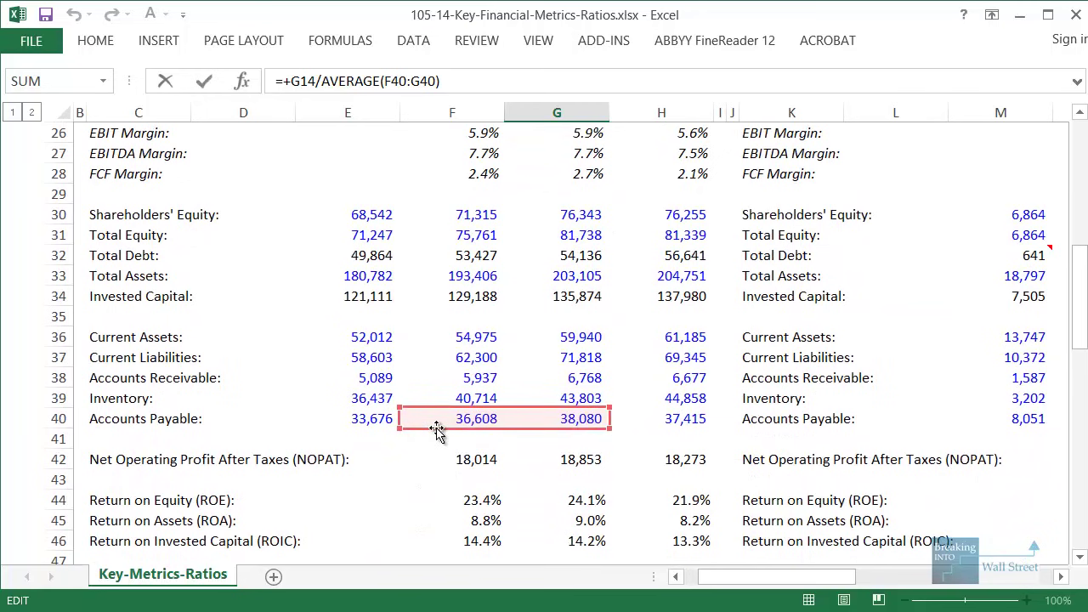
key(Escape)
Trace Salesforce's Year 1 Payables Turnover formula in V58 to Acc. Payable + Accrued Exp. and Annual COGS + OpEx, keeping the formula unchanged
drag(780, 583, 977, 577)
scroll(469, 413, up, 12)
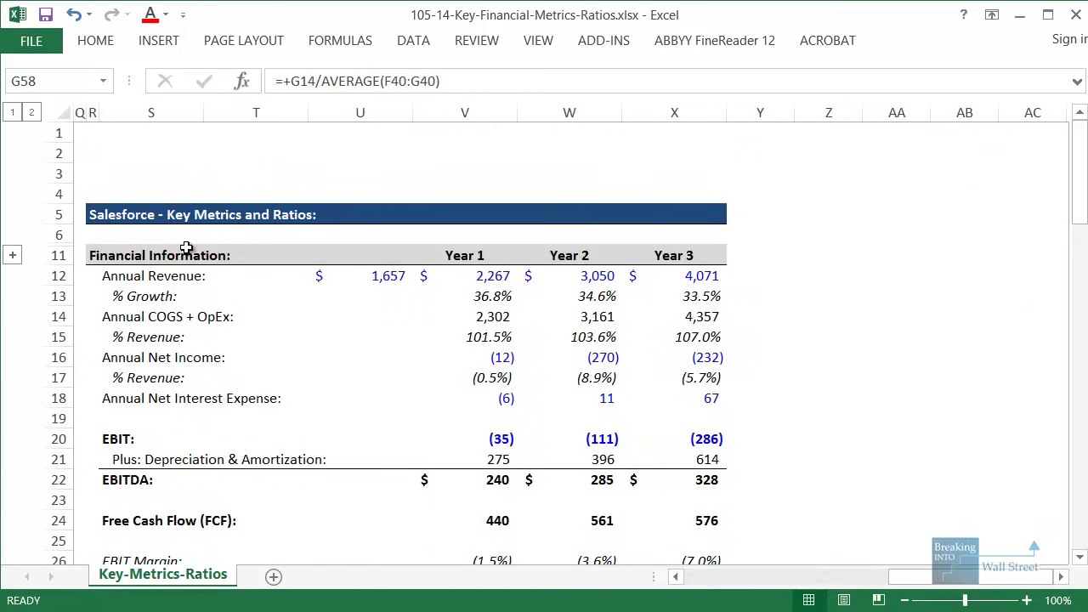
scroll(311, 435, down, 13)
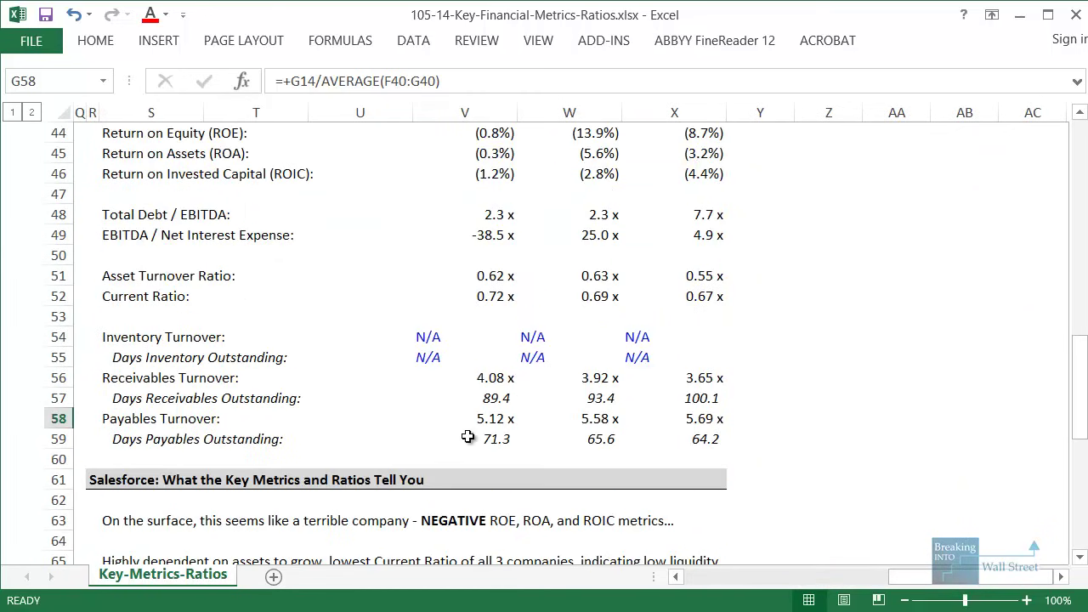
click(490, 420)
key(F2)
scroll(418, 430, up, 6)
mouse_move(97, 401)
mouse_down()
mouse_move(444, 435)
mouse_move(748, 435)
mouse_up()
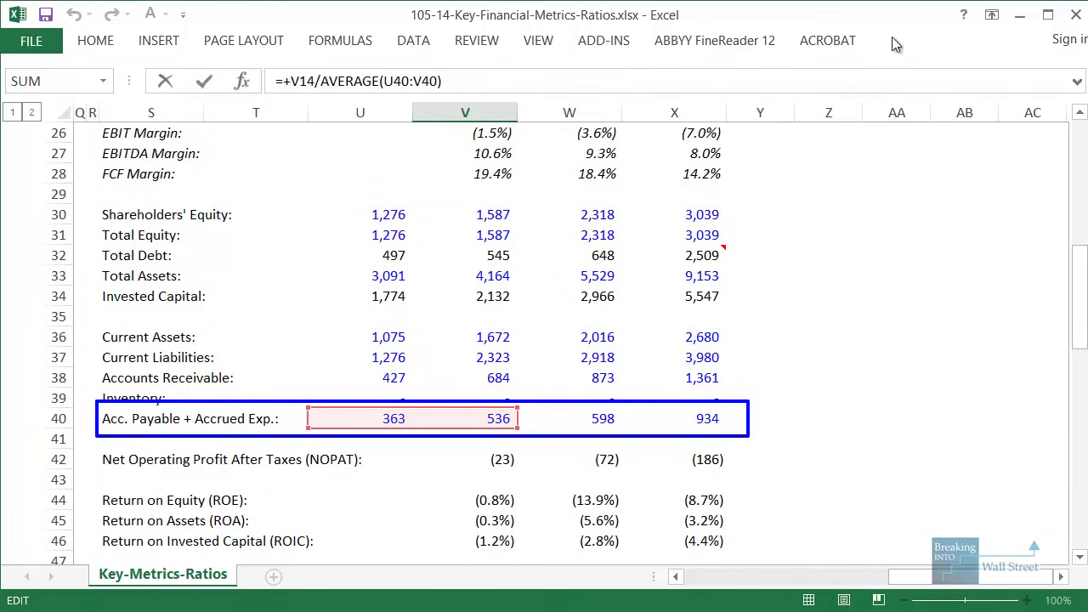
key(Escape)
scroll(655, 275, up, 5)
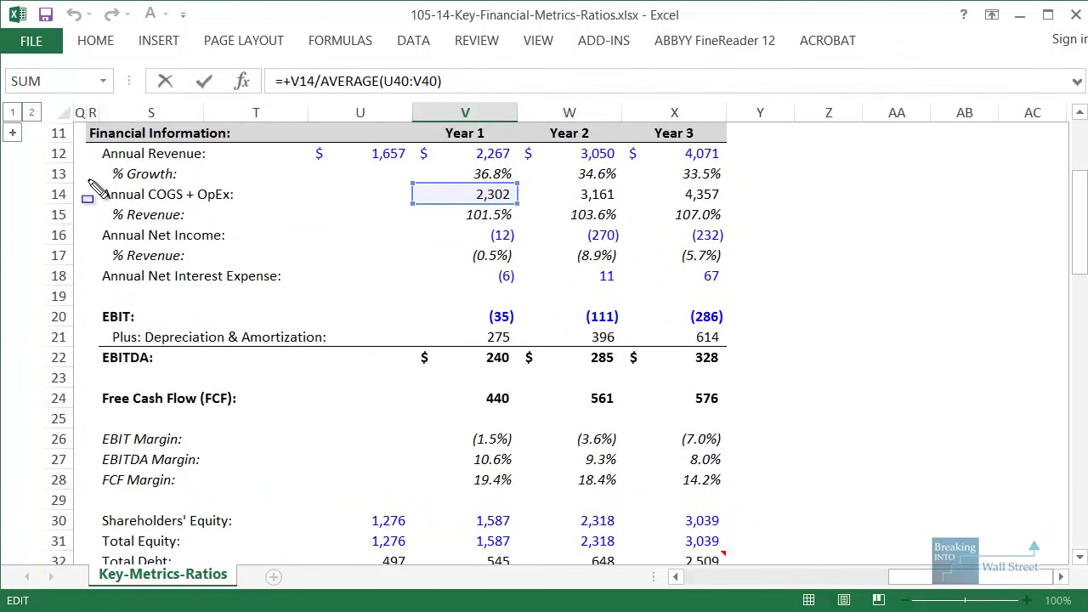
drag(88, 179, 740, 208)
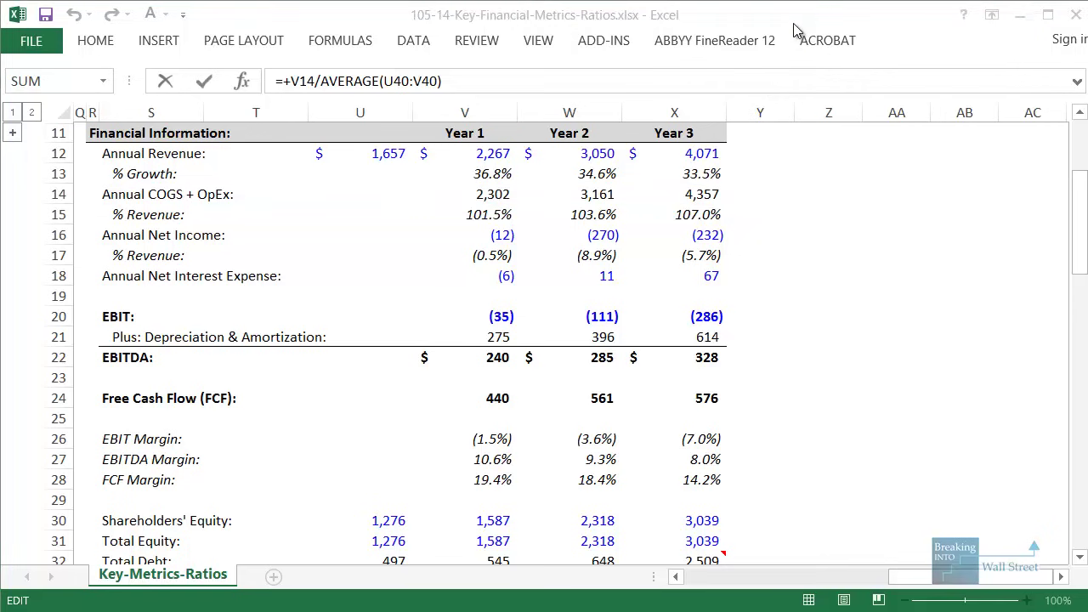
key(ctrl+Return)
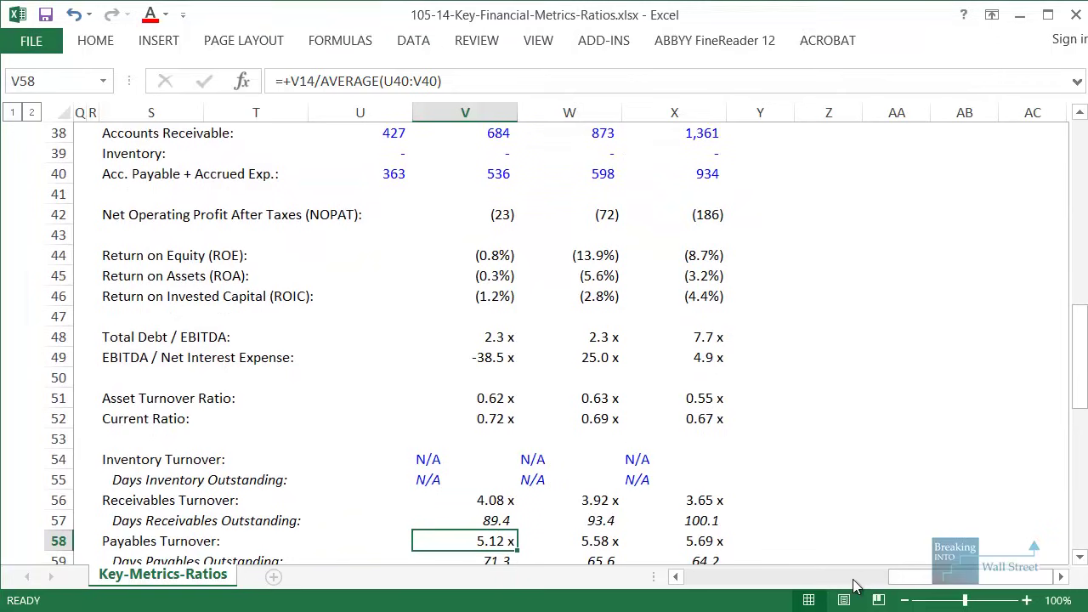
Return to Wal-Mart's turnover ratios, and switch to the PowerPoint slide show to reveal all three points on slide 7
drag(1028, 577, 837, 577)
click(404, 508)
scroll(404, 508, down, 2)
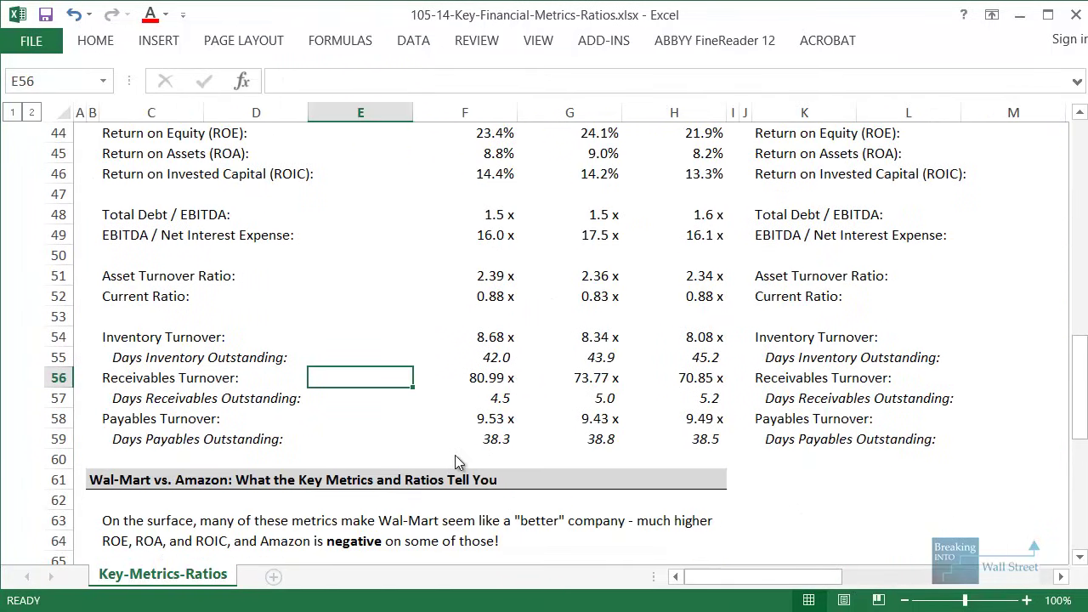
key(alt+Tab)
key(Right)
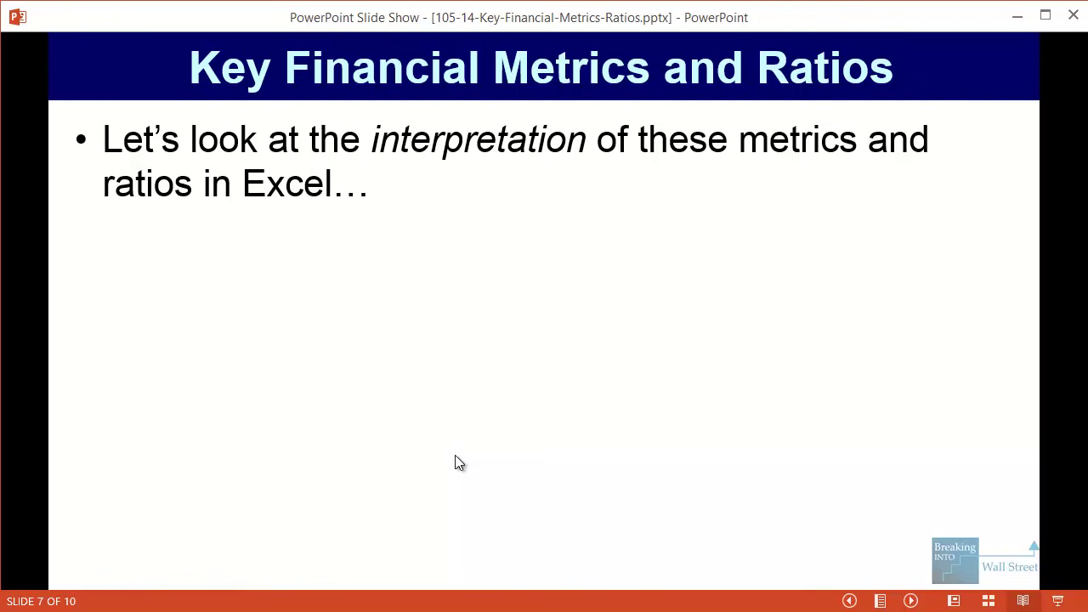
key(Right)
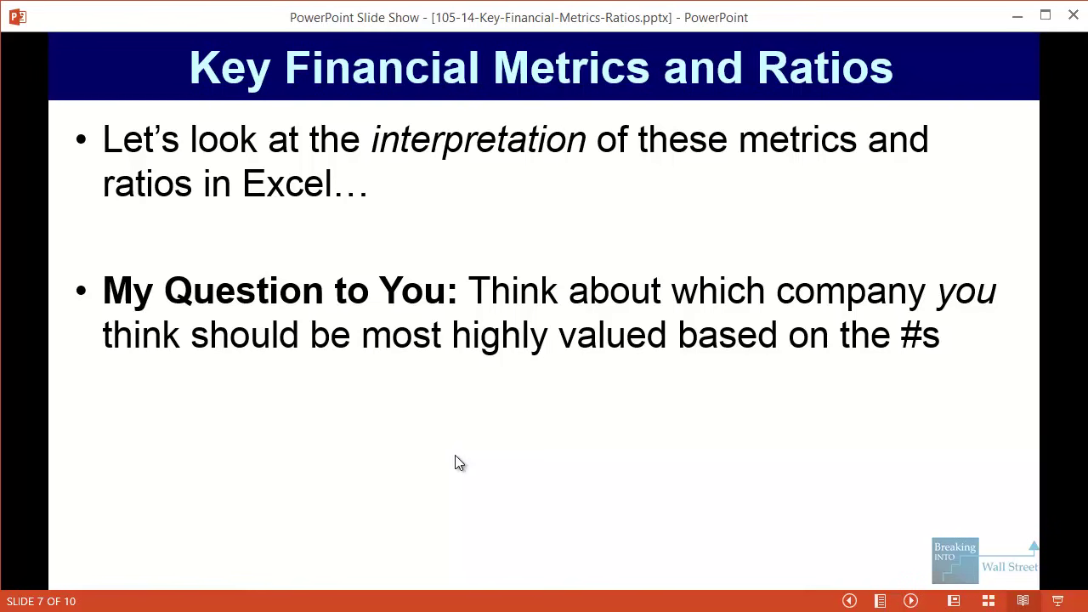
key(Right)
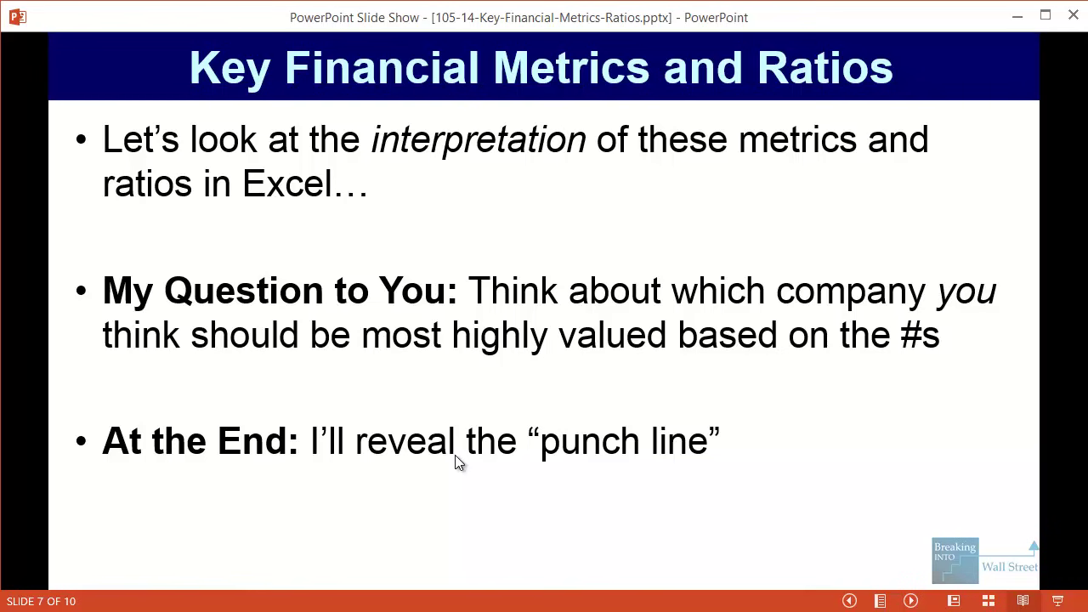
Switch back to Excel and freeze the rows down to the Financial Information header in row 11
key(alt+Tab)
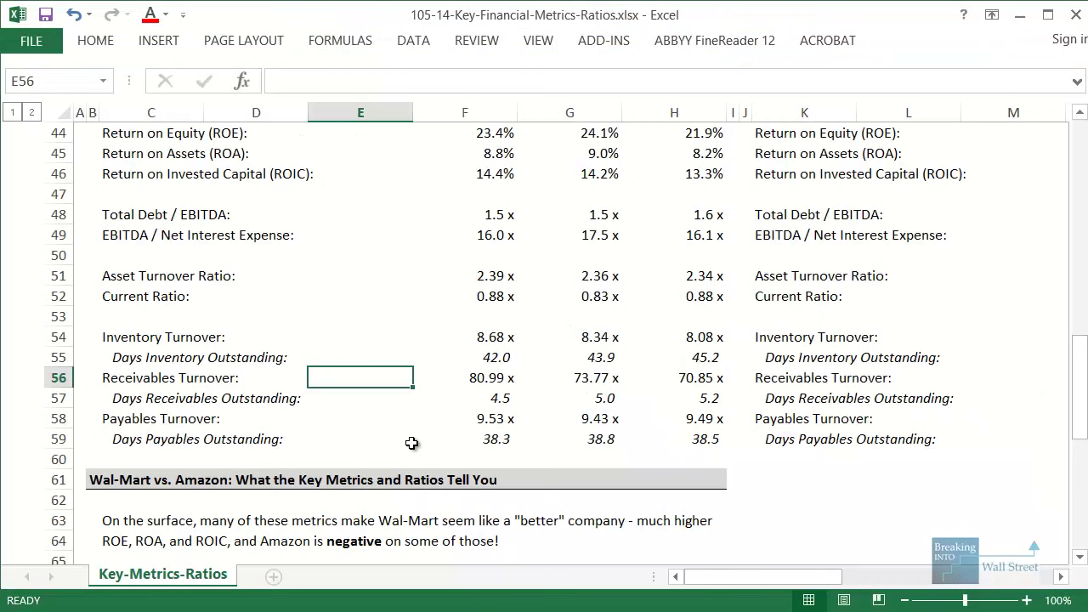
scroll(411, 442, up, 1)
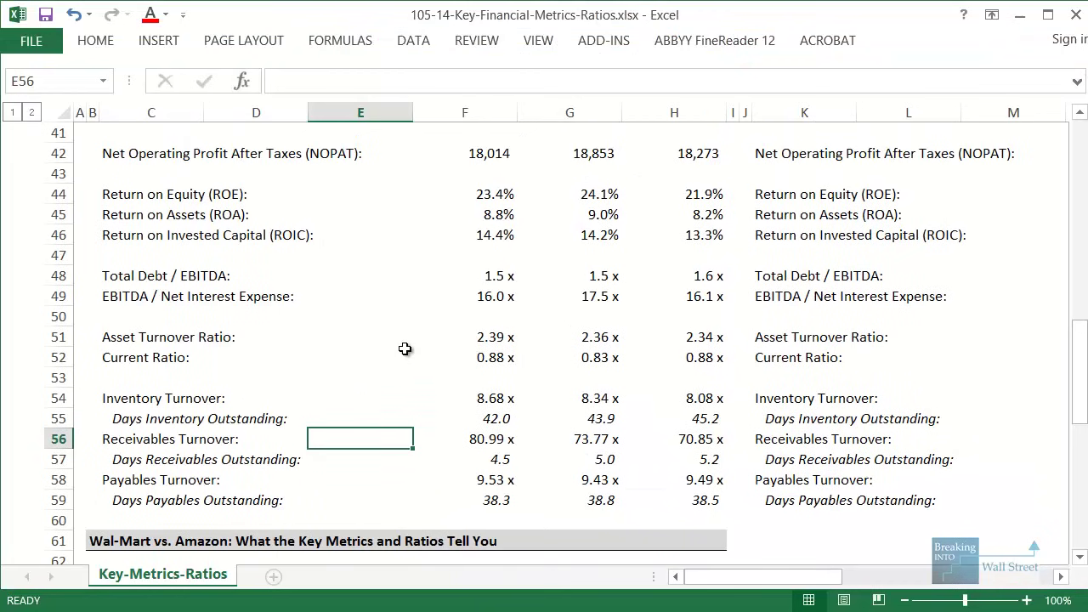
scroll(404, 348, up, 2)
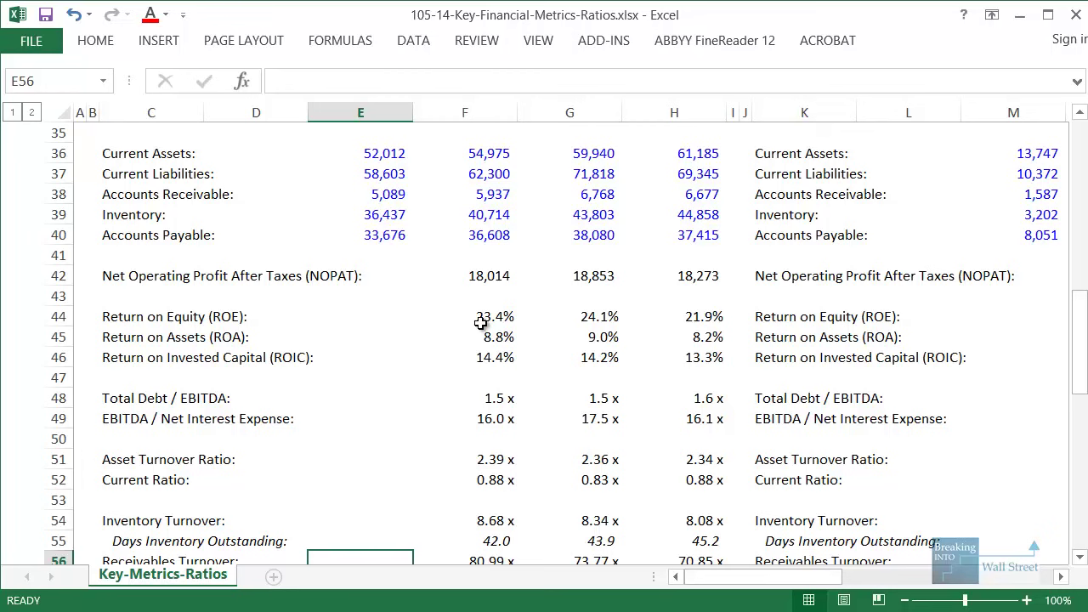
scroll(480, 323, up, 11)
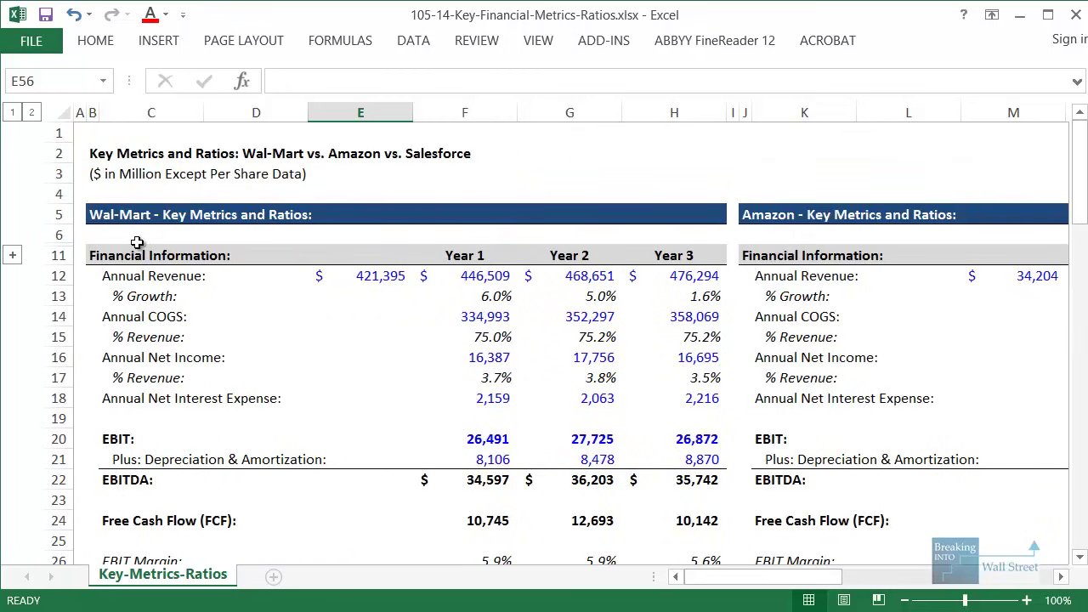
click(81, 255)
scroll(462, 356, down, 1)
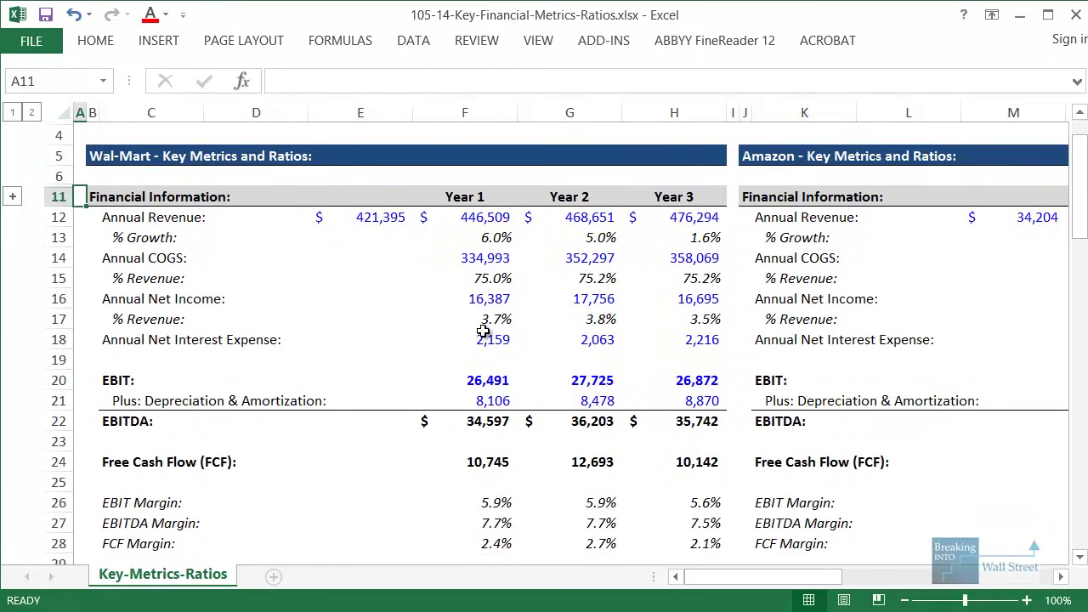
scroll(483, 330, up, 1)
key(alt+w)
key(Escape)
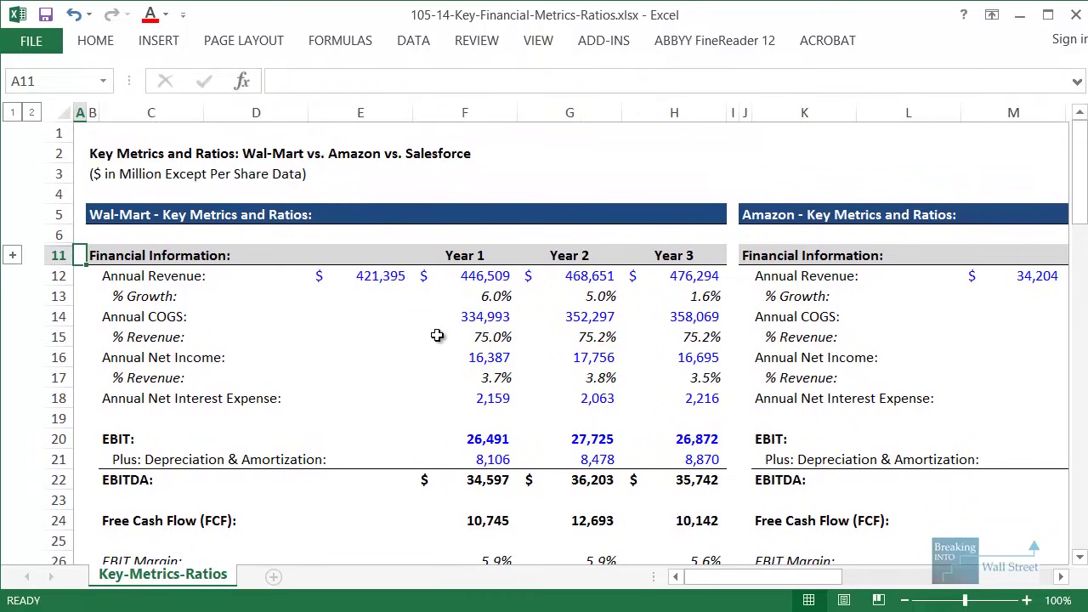
key(Down)
key(alt+w)
key(Escape)
key(Down)
key(Right)
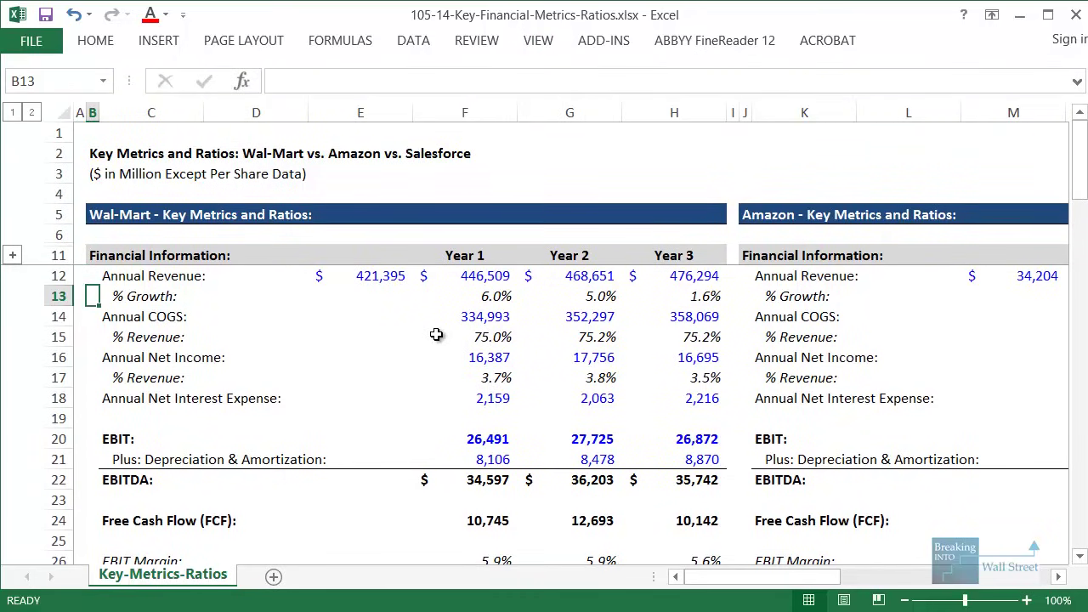
Select Wal-Mart's ROE, ROA and ROIC figures in F44:H46 and bring Amazon's matching ratios into view for comparison
scroll(248, 348, down, 6)
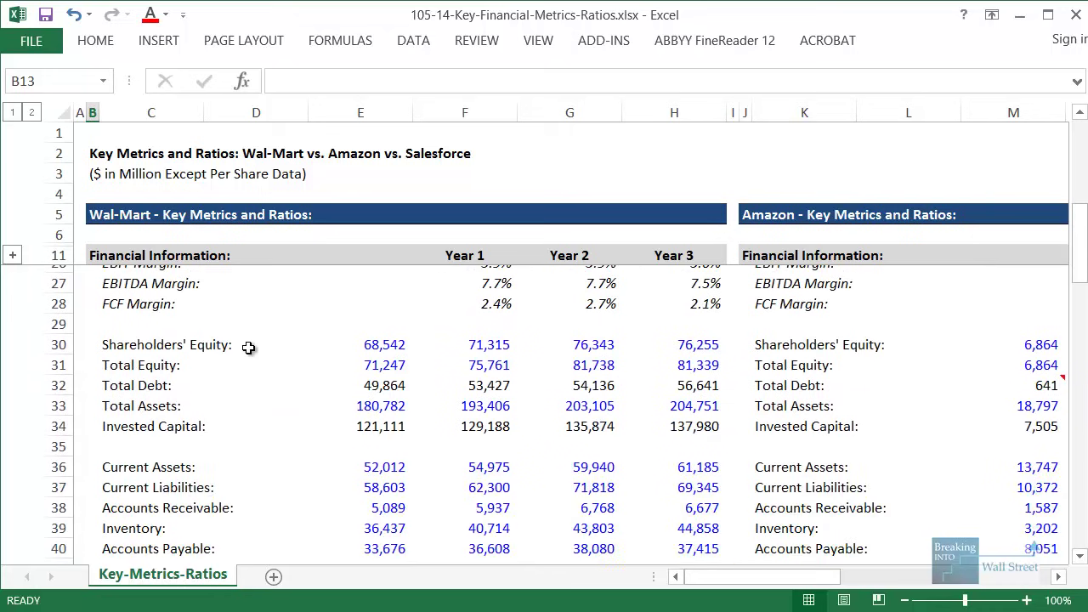
scroll(248, 348, down, 3)
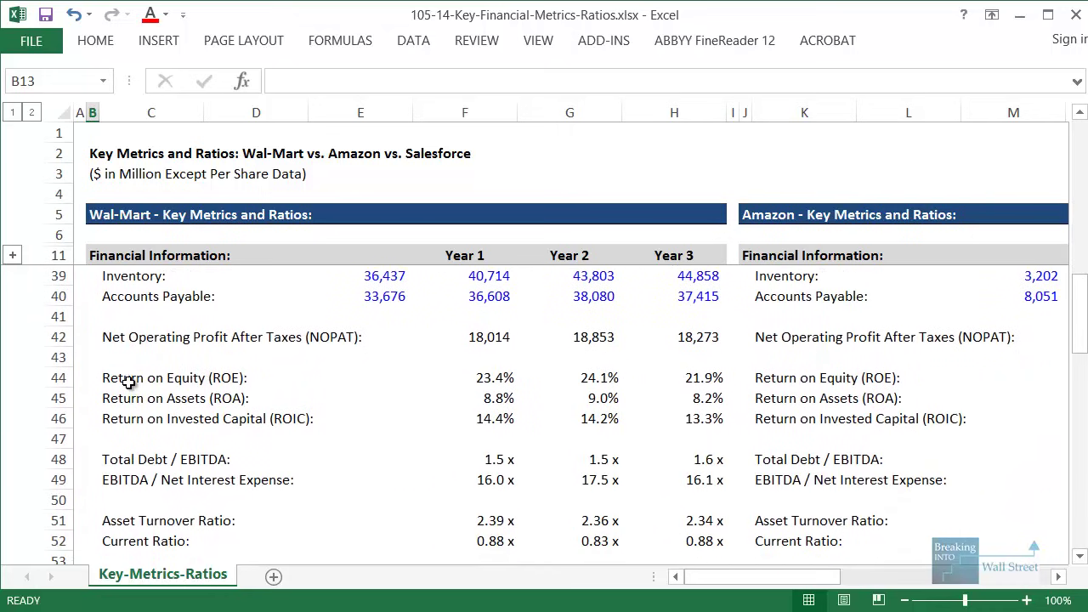
drag(128, 379, 661, 415)
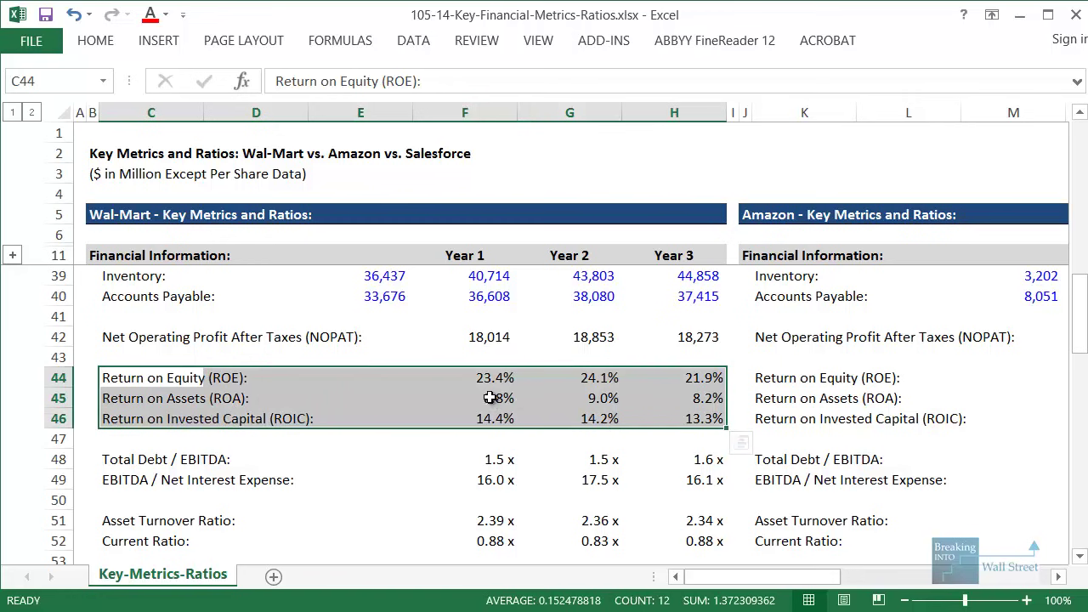
drag(497, 384, 711, 417)
drag(731, 576, 846, 586)
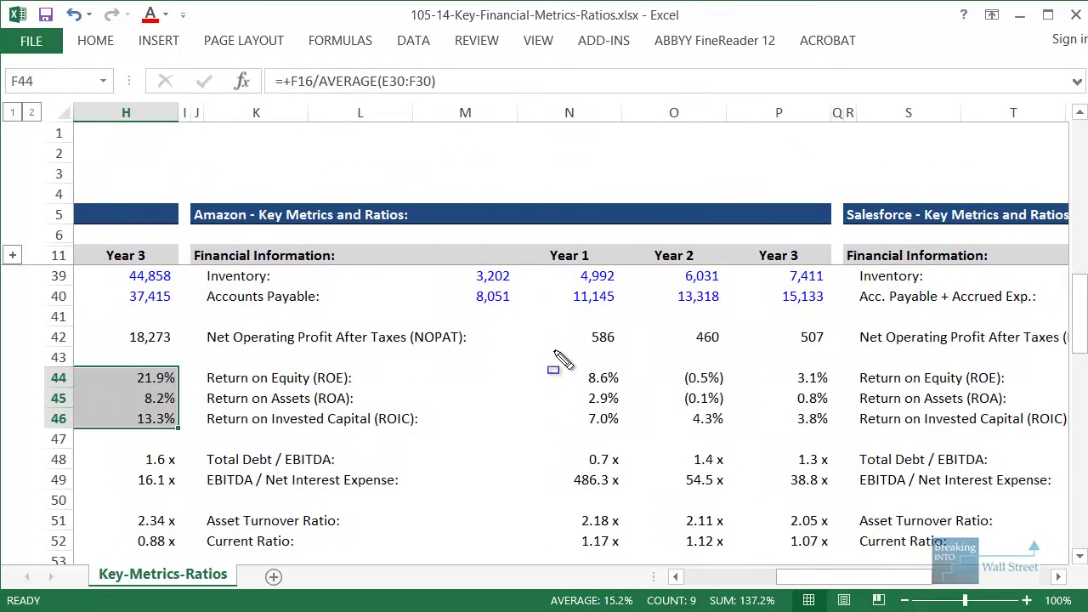
Outline Amazon's Year 1 to Year 3 ROE, ROA and ROIC figures with blue boxes, and clear the markup
mouse_move(553, 350)
mouse_down()
mouse_move(780, 449)
mouse_move(847, 448)
mouse_up()
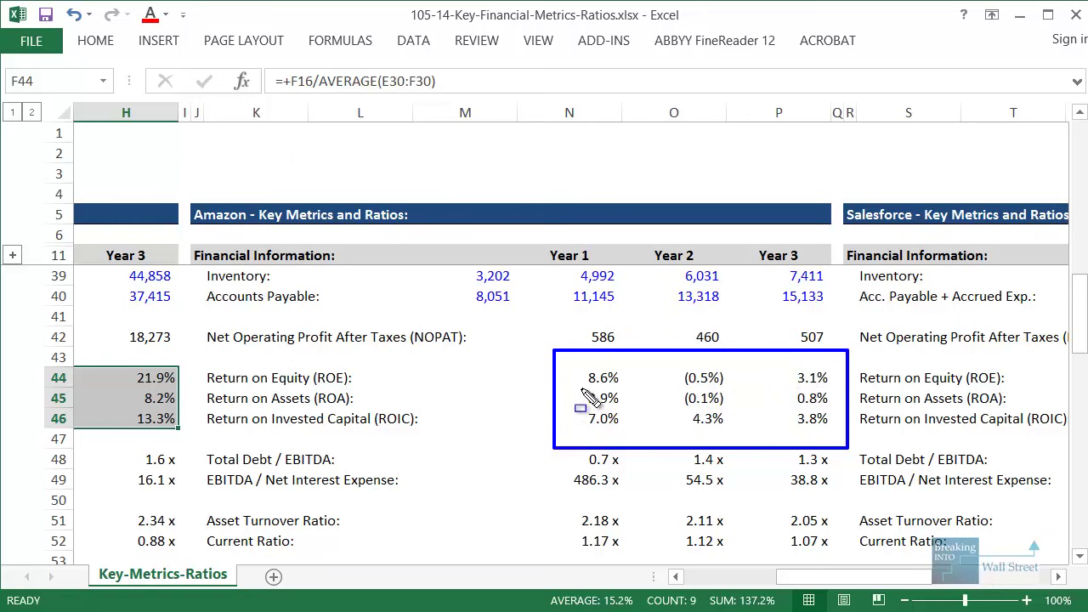
mouse_move(578, 383)
mouse_down()
mouse_move(832, 396)
mouse_move(846, 399)
mouse_move(841, 442)
mouse_up()
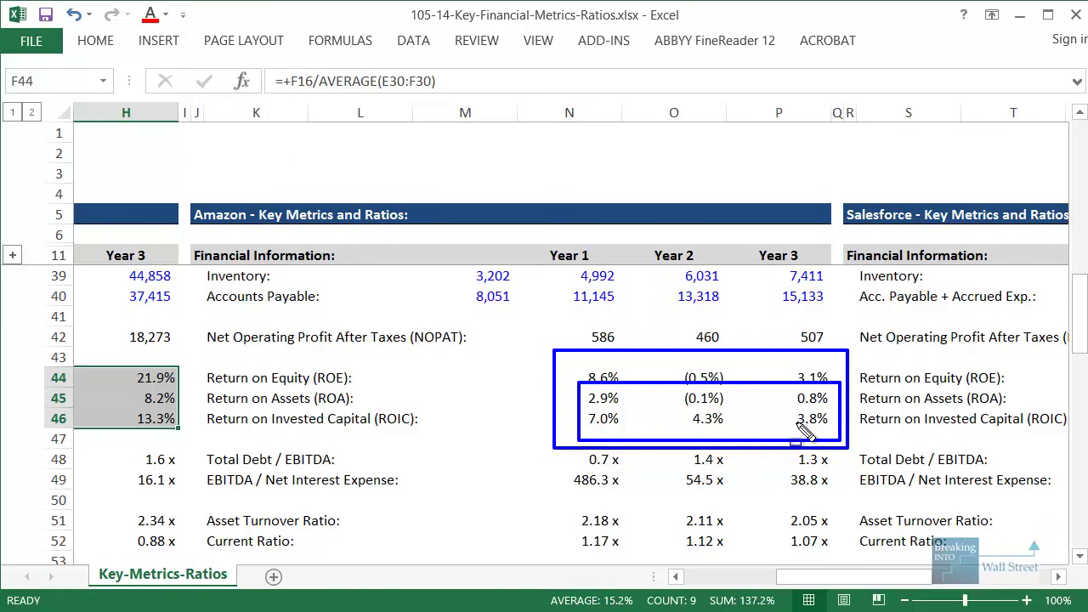
key(Escape)
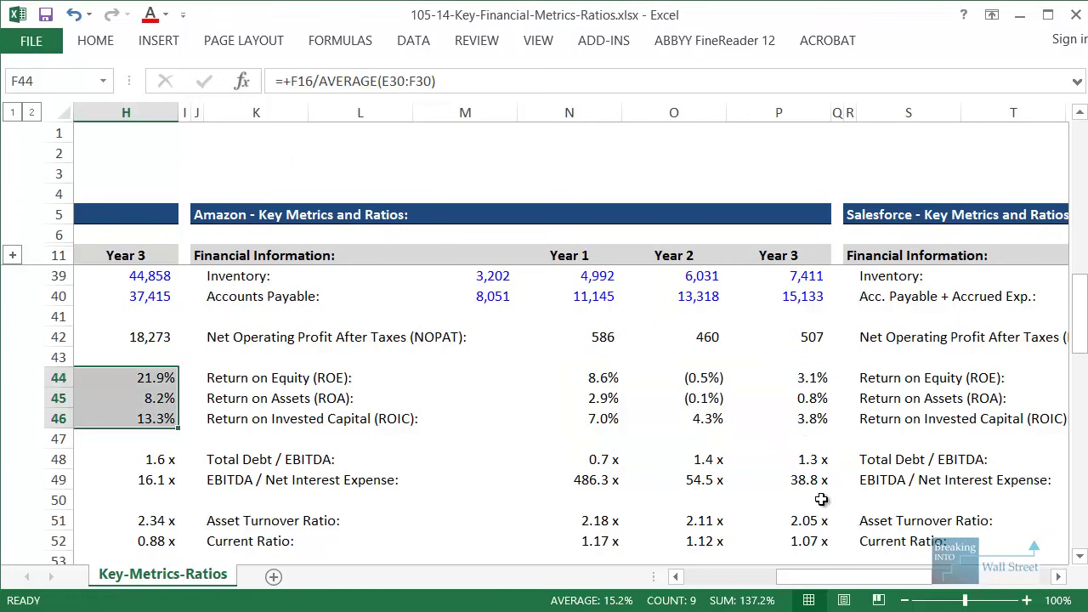
Bring Salesforce's ratios into view, outline its ROE, ROA and ROIC rows with a blue box, and clear the markup
drag(854, 578, 948, 578)
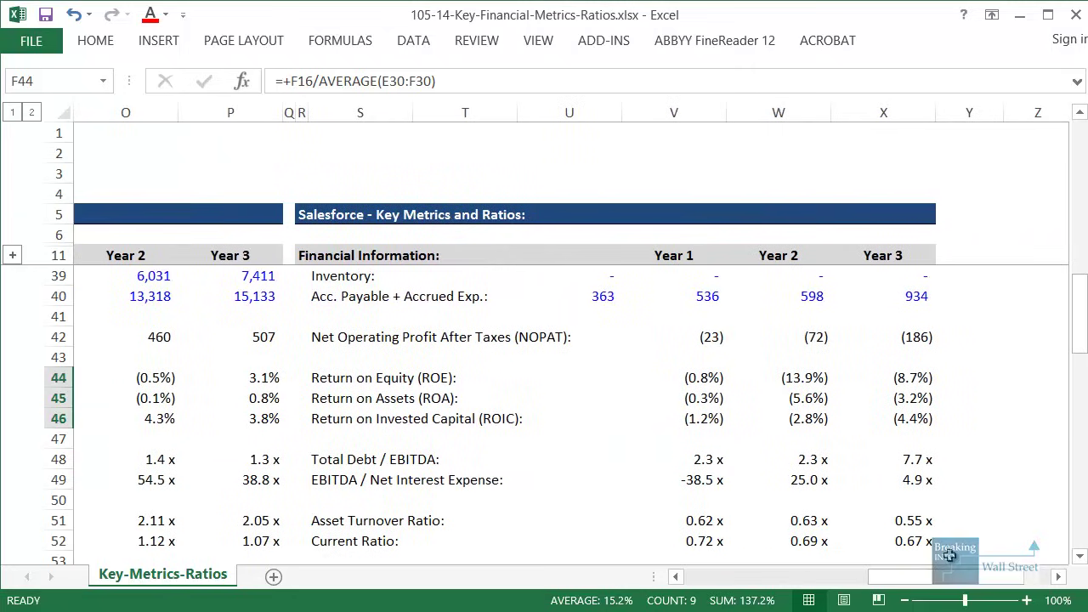
mouse_move(302, 363)
mouse_down()
mouse_move(960, 410)
mouse_move(992, 440)
mouse_up()
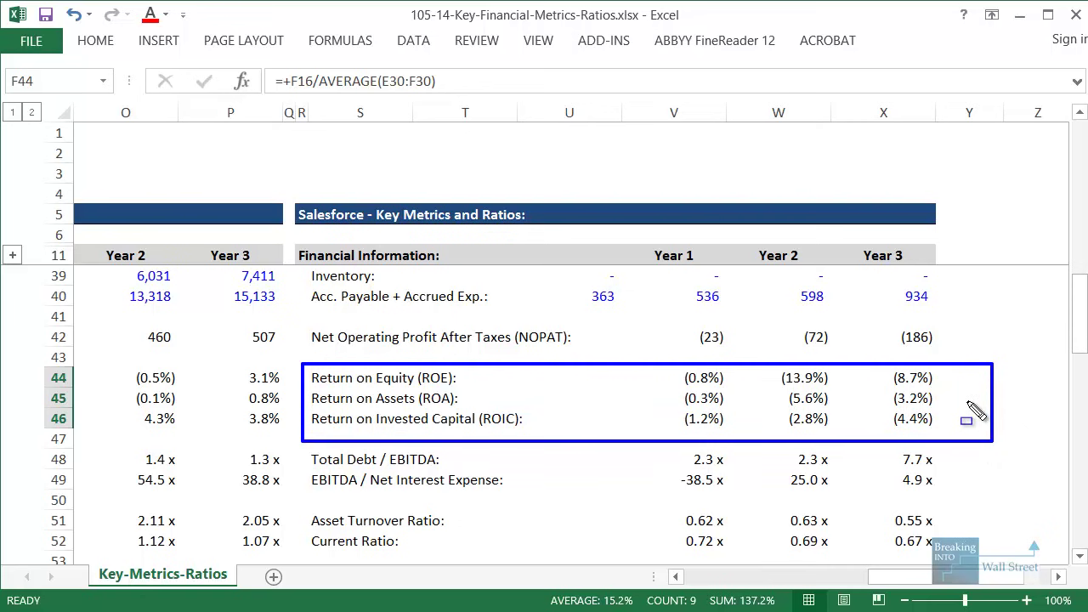
key(Escape)
Inspect Salesforce's Year 1 NOPAT formula in V42, and select its return ratios in V44:X46
click(690, 340)
key(F2)
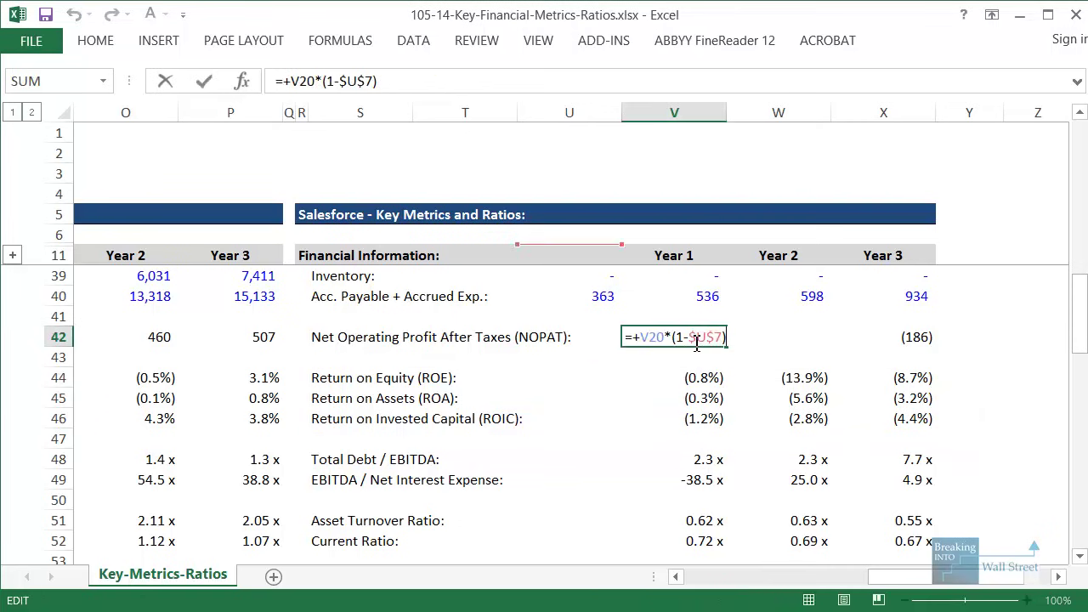
drag(696, 378, 879, 416)
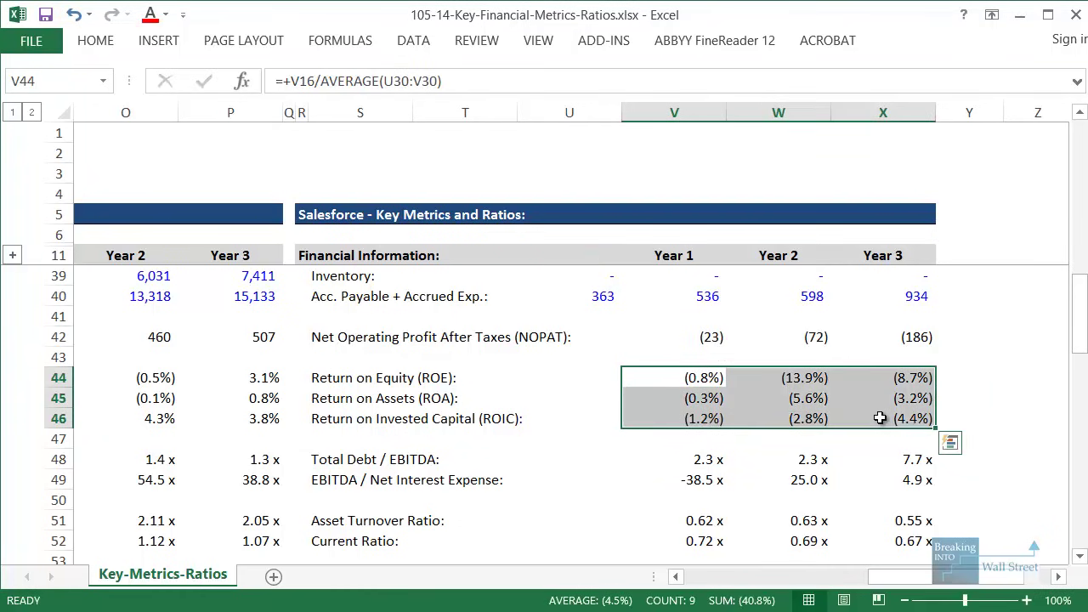
Compare the return ratios of Wal-Mart and Amazon, and select Salesforce's ROE, ROA and ROIC rows in S44:X46
drag(922, 576, 754, 586)
drag(90, 378, 977, 430)
drag(841, 577, 948, 577)
click(440, 375)
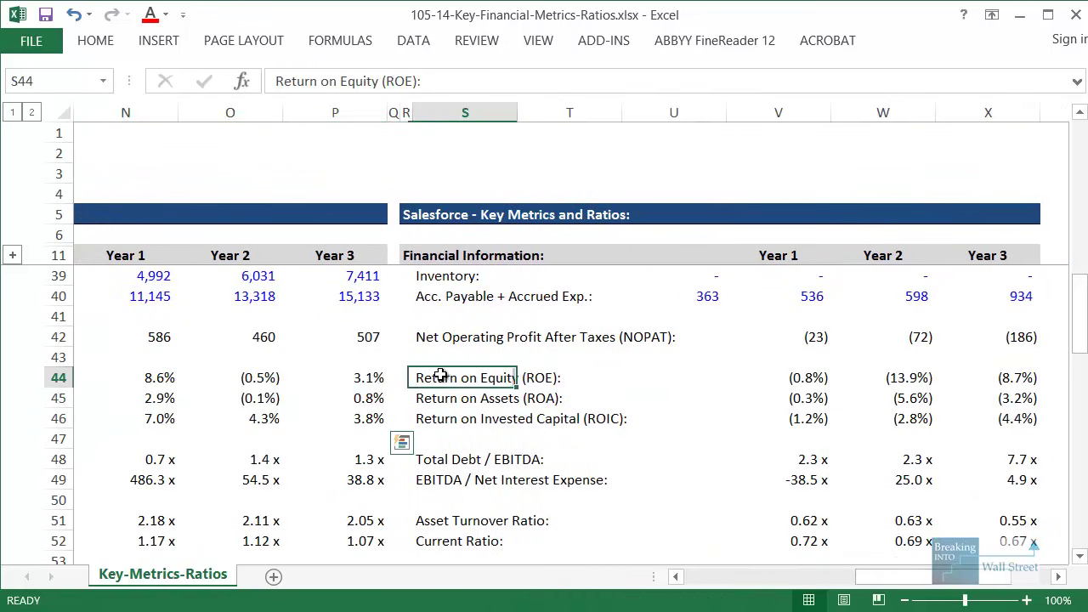
drag(440, 375, 1014, 419)
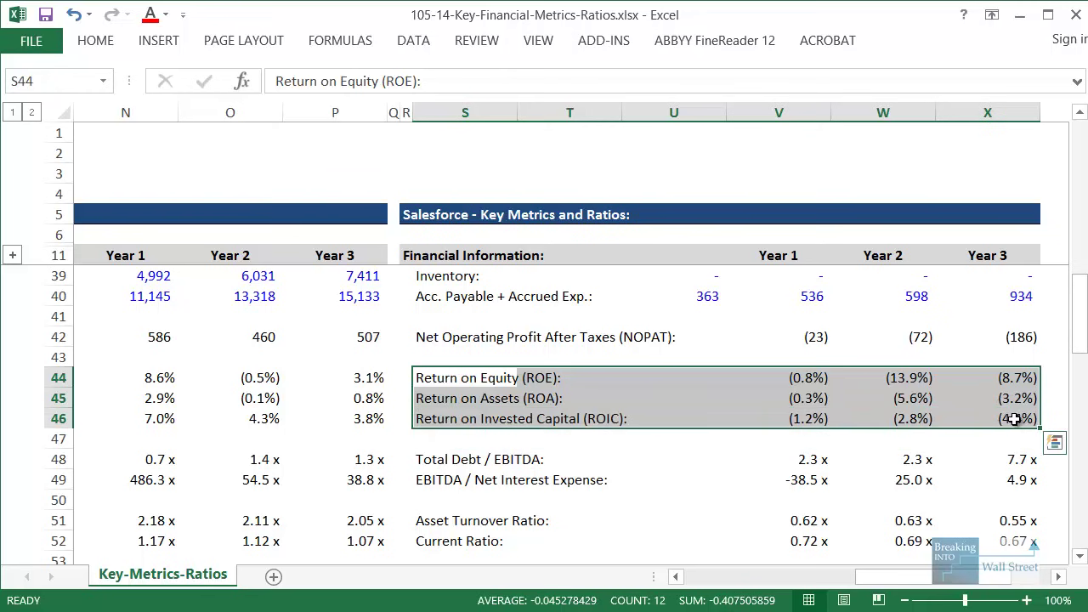
Select Wal-Mart's asset turnover and current ratios in F51:H52, and outline the Asset Turnover Ratio row across Wal-Mart and Amazon
scroll(1014, 416, down, 1)
scroll(1013, 417, down, 1)
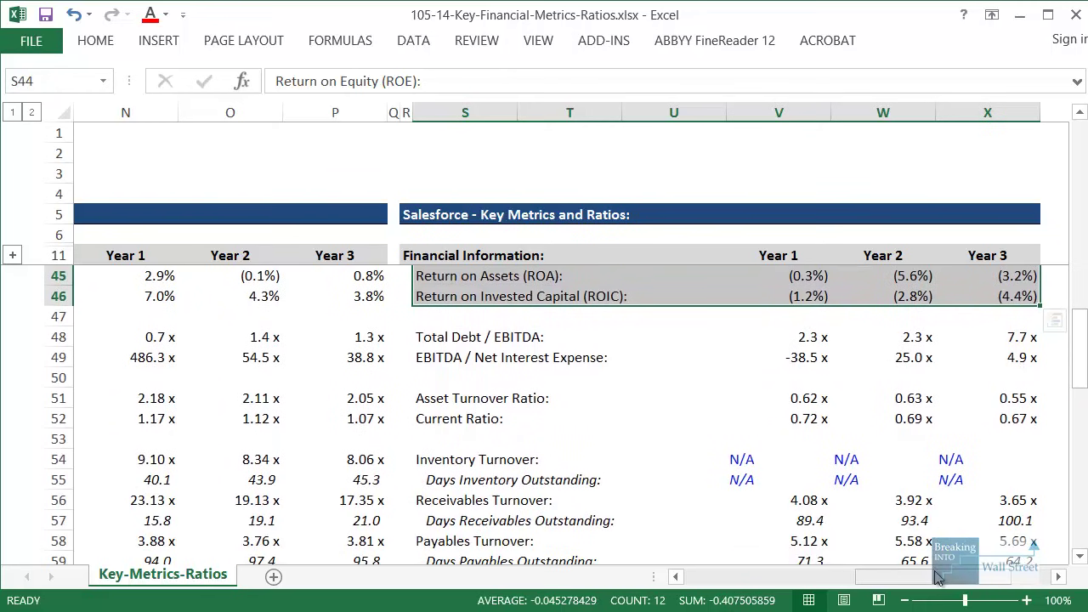
drag(937, 577, 768, 577)
drag(497, 397, 705, 411)
drag(731, 578, 800, 583)
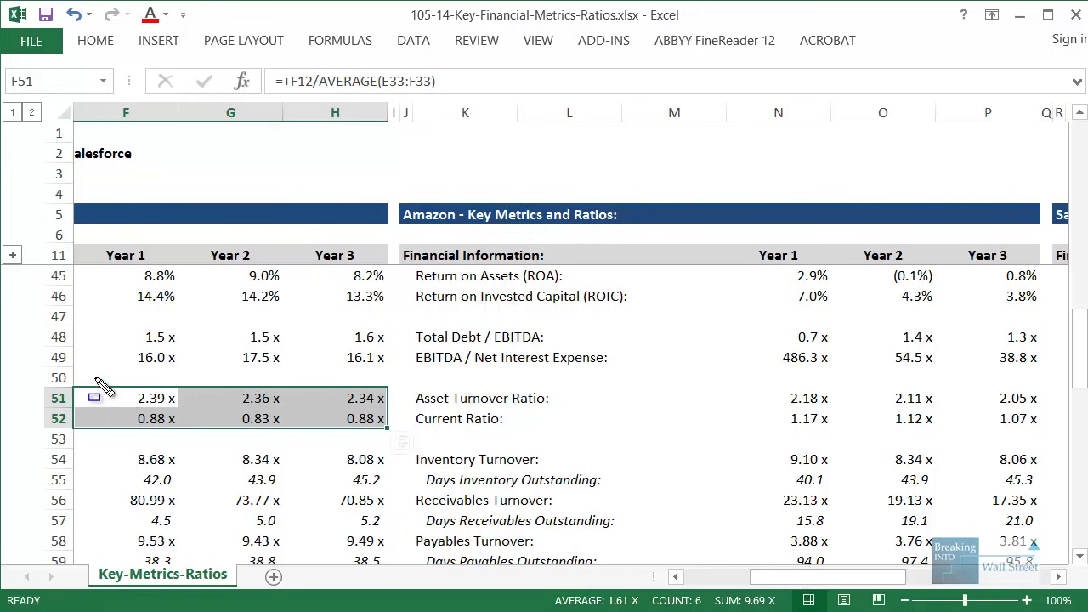
mouse_move(94, 377)
mouse_down()
mouse_move(731, 357)
mouse_move(1057, 409)
mouse_up()
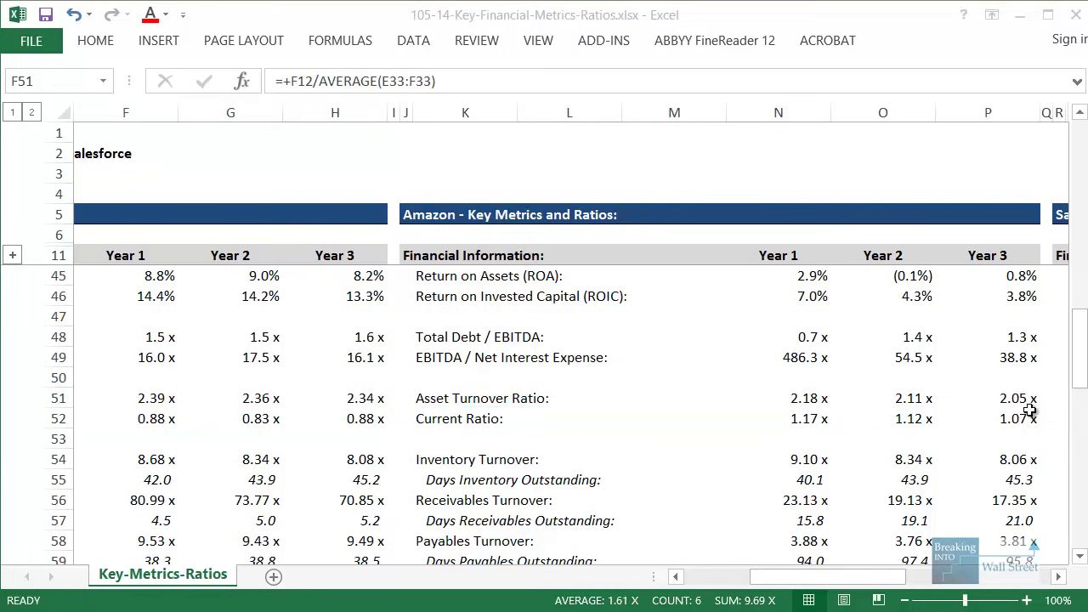
Outline Salesforce's Asset Turnover Ratio figures with a blue box, and inspect the Year 1 formula in V51 without changing it
drag(849, 576, 944, 576)
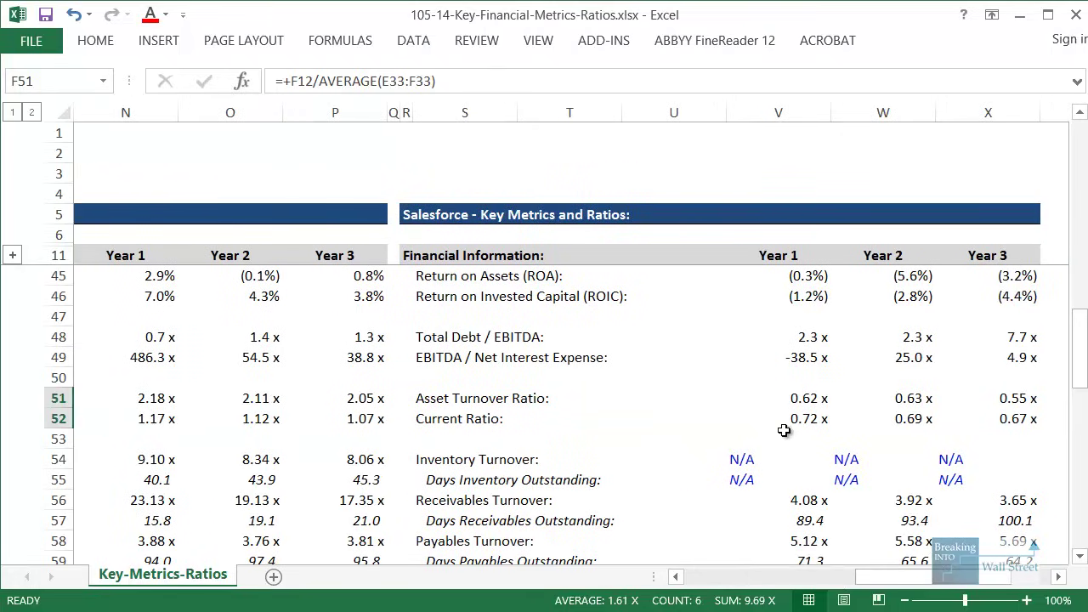
drag(769, 384, 1067, 397)
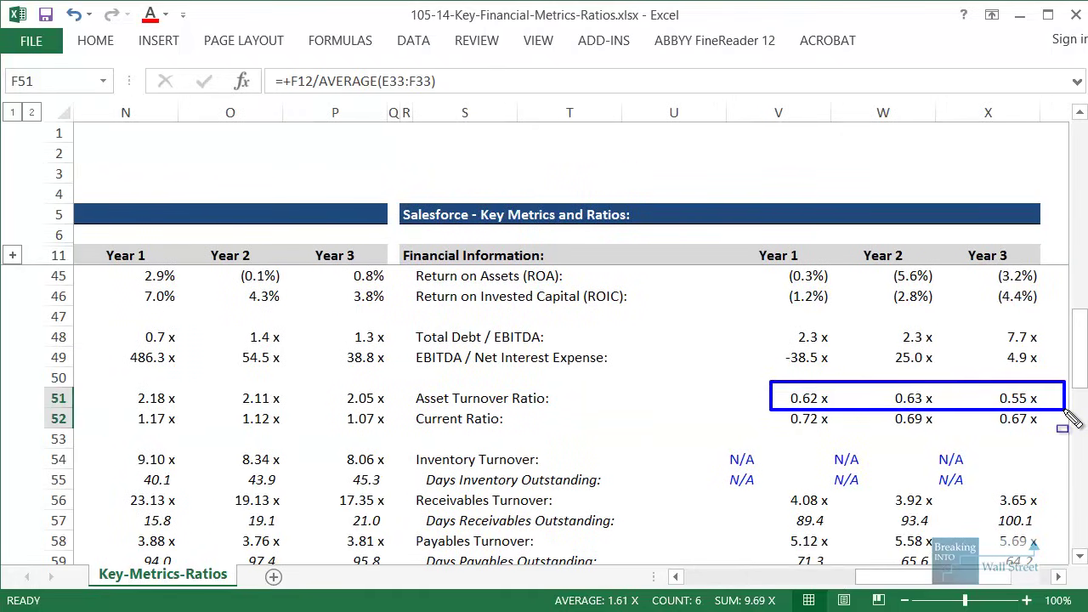
double_click(795, 401)
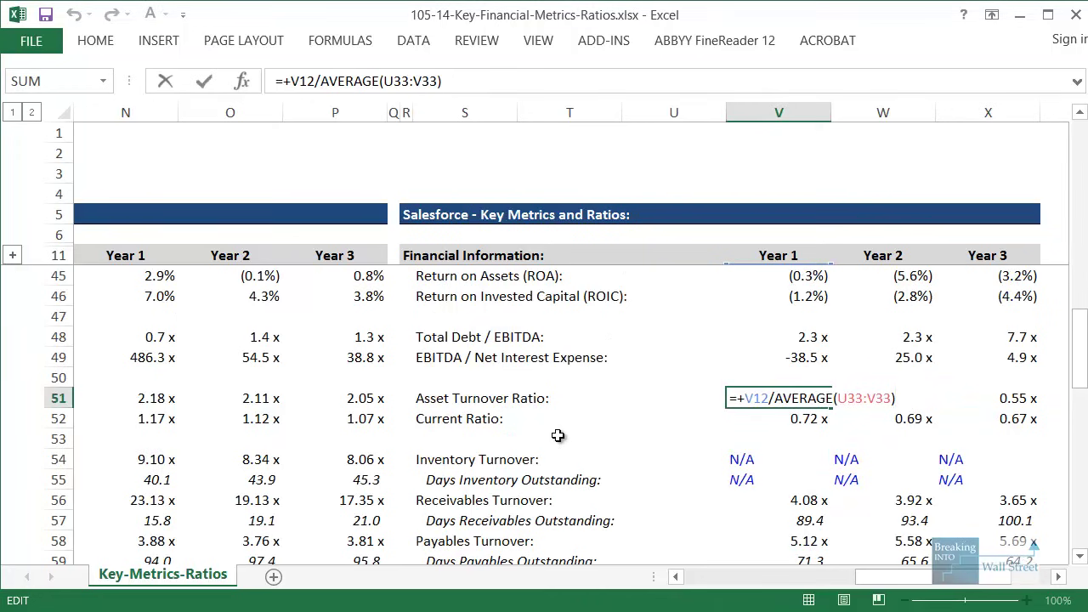
key(Escape)
Select Salesforce's current ratios, and trace the Year 2 formula in W52 to Current Assets and Current Liabilities without changing it
click(802, 420)
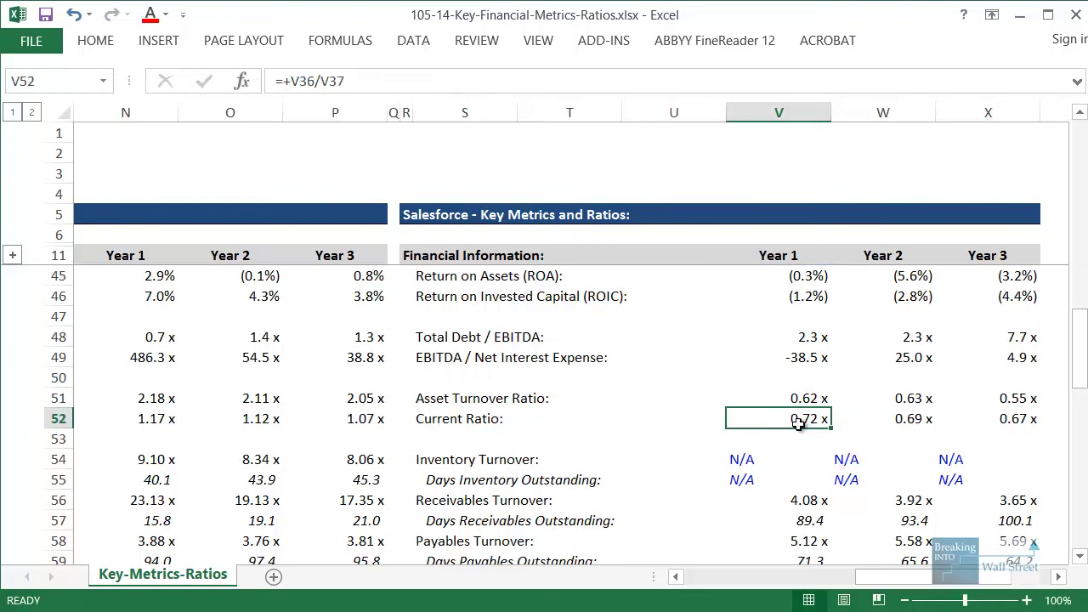
drag(825, 421, 1010, 417)
click(919, 418)
key(F2)
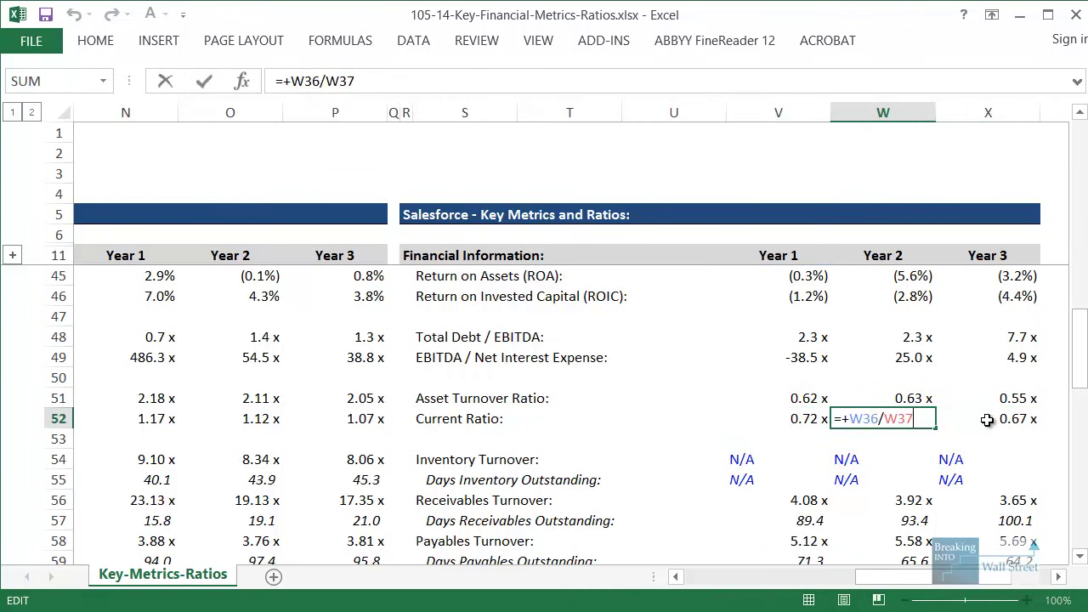
scroll(986, 417, up, 5)
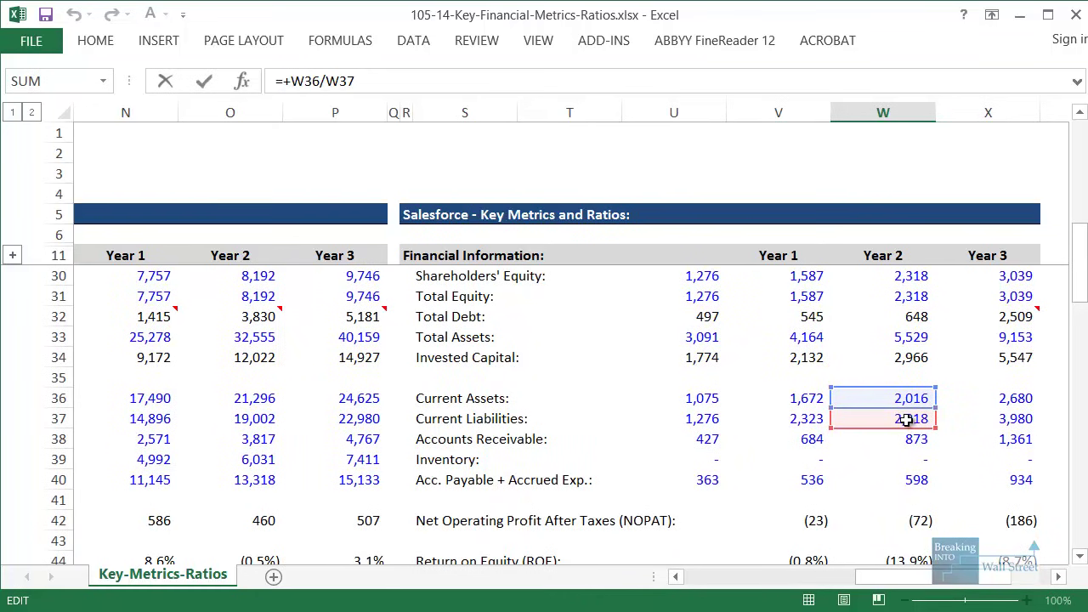
scroll(949, 438, down, 3)
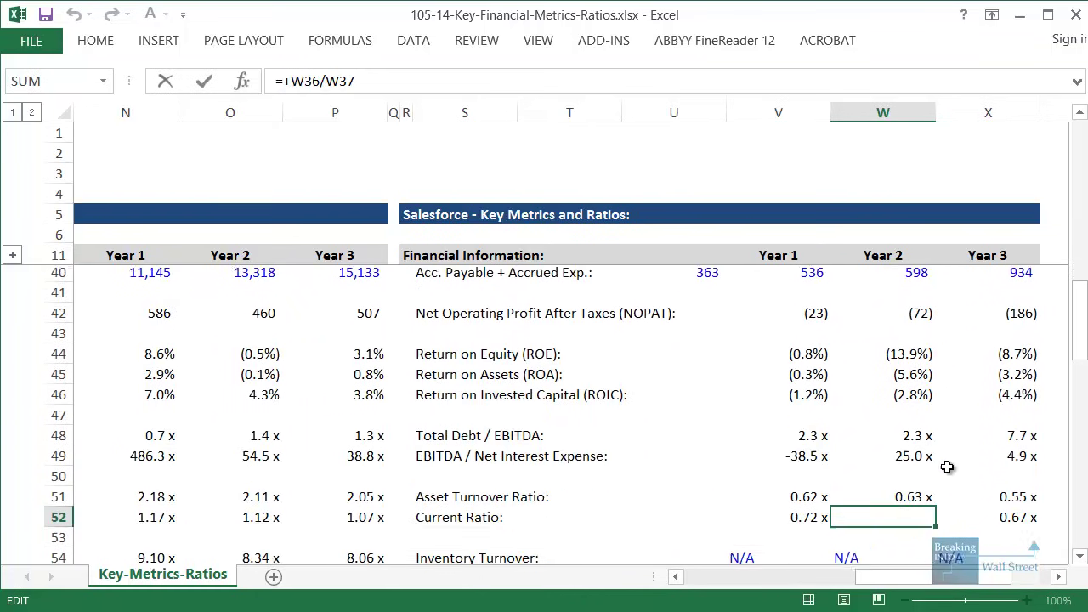
key(Escape)
Trace Amazon's Year 1 Current Ratio formula in N52 to Current Assets and Current Liabilities, keeping the formula unchanged
drag(948, 578, 837, 594)
double_click(807, 480)
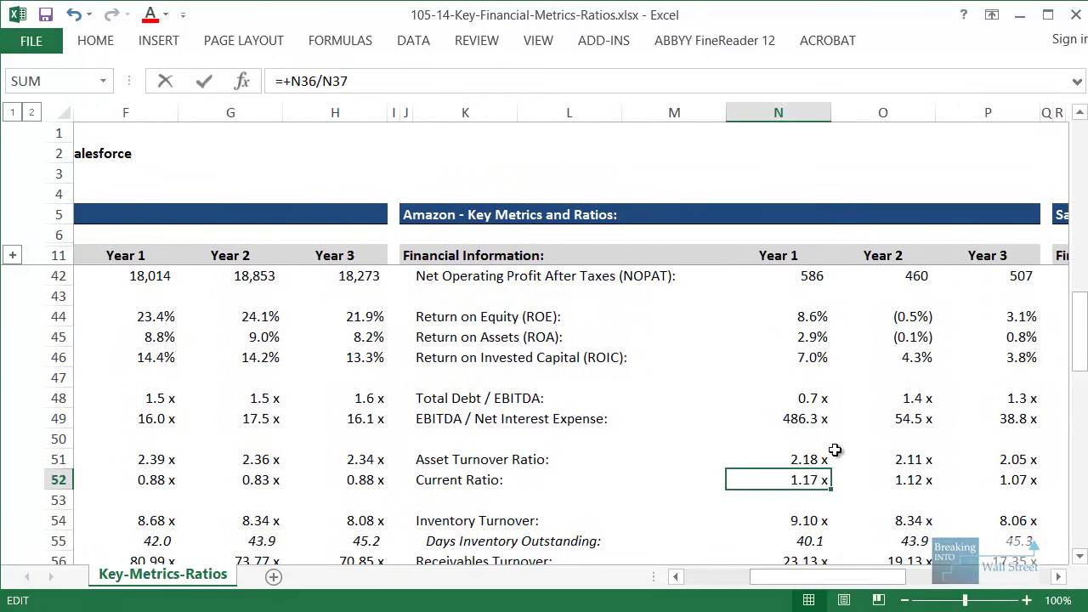
scroll(835, 450, up, 4)
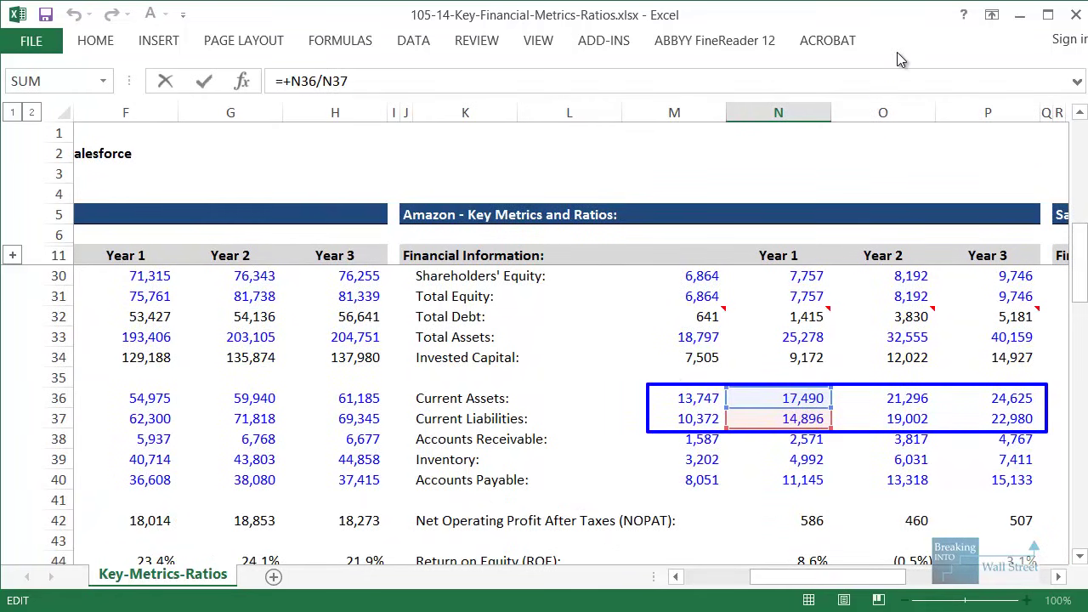
scroll(906, 358, down, 3)
scroll(906, 359, down, 1)
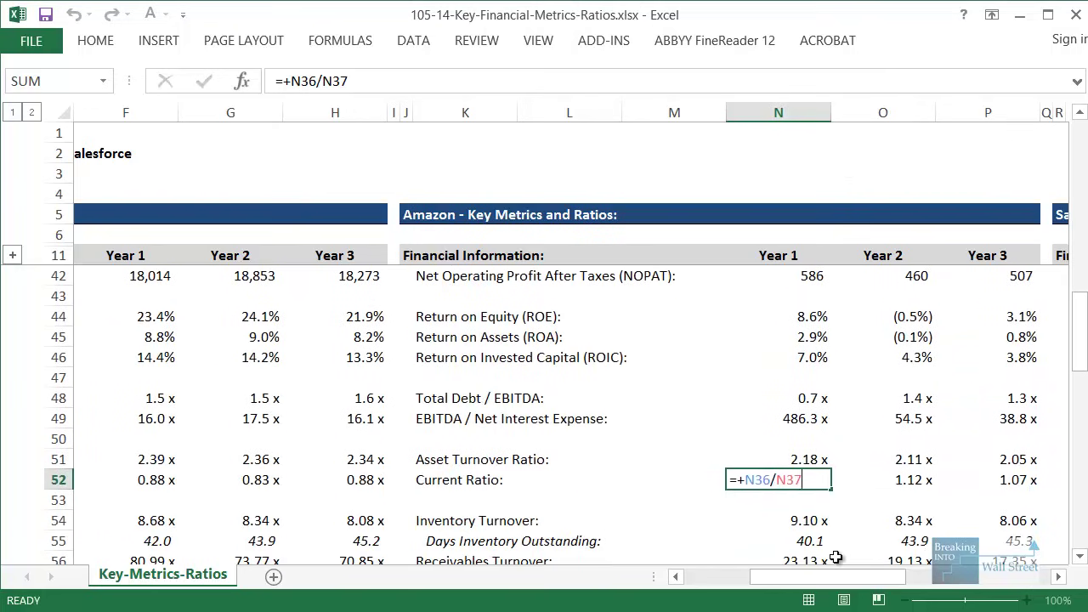
key(ctrl+Return)
Select Wal-Mart's current ratios in F52:H52, and inspect the Year 3 formula in H52 without changing it
scroll(438, 481, left, 3)
drag(439, 481, 699, 479)
click(695, 482)
key(F2)
scroll(695, 482, up, 3)
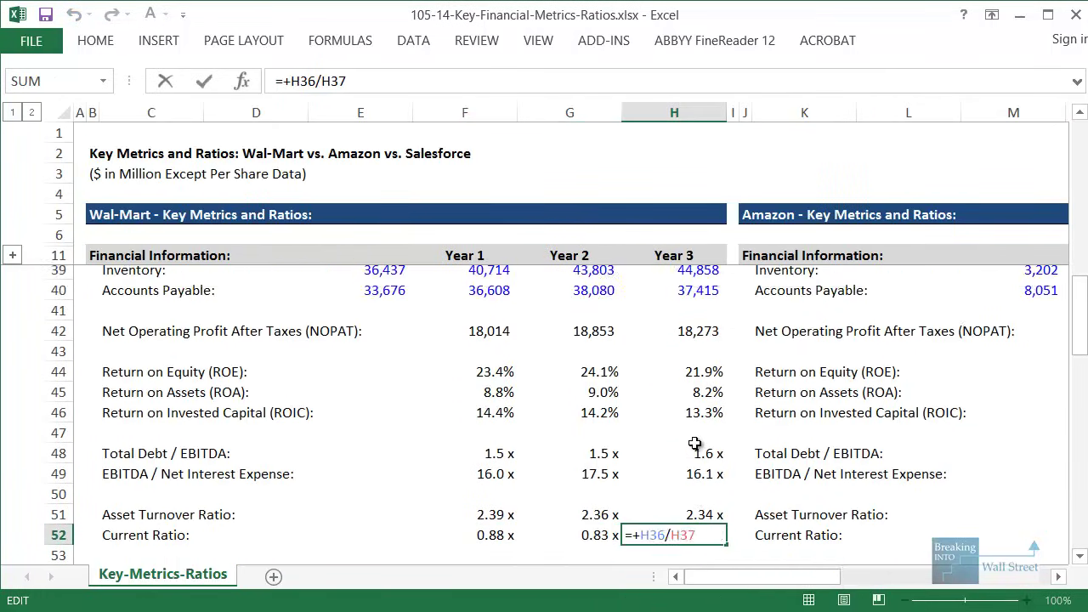
key(Escape)
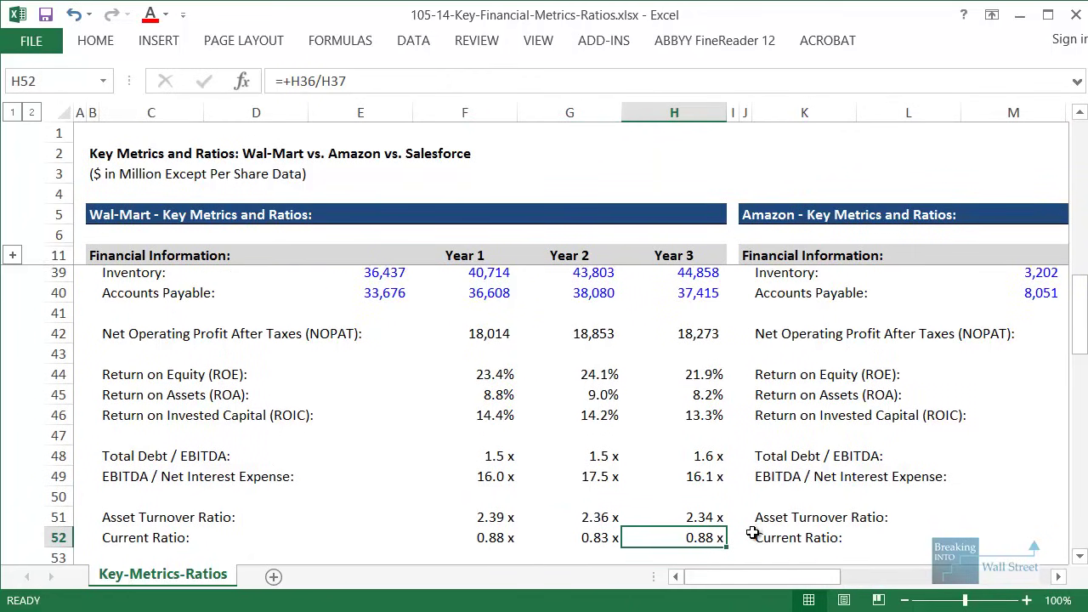
Select Wal-Mart's inventory, receivables and payables turnover rows in C54:H59, and check the Year 2 Payables Turnover cell G58
scroll(752, 532, down, 3)
drag(136, 401, 704, 503)
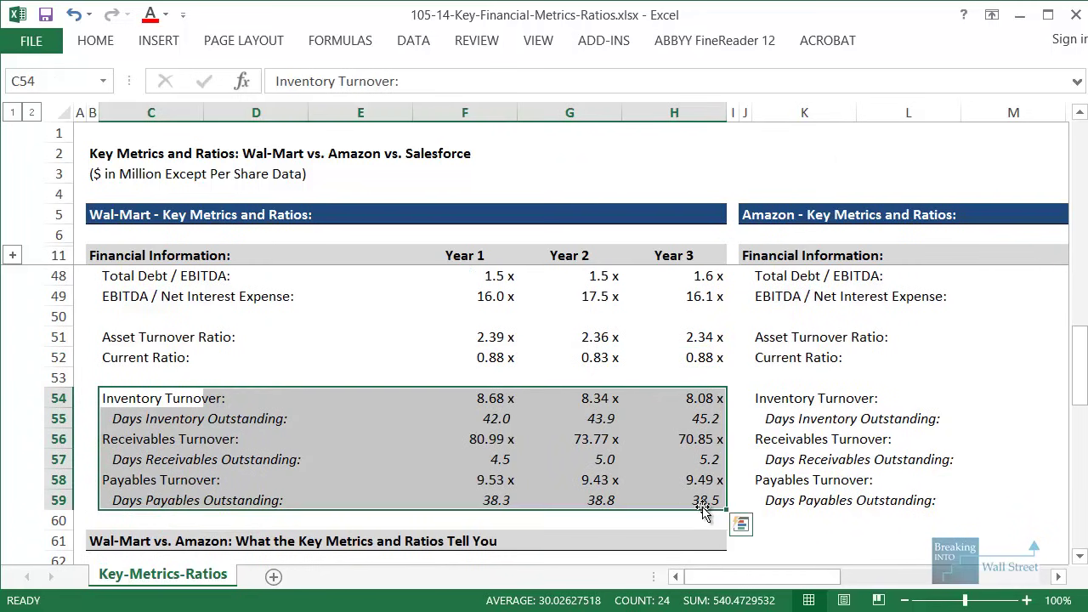
click(600, 482)
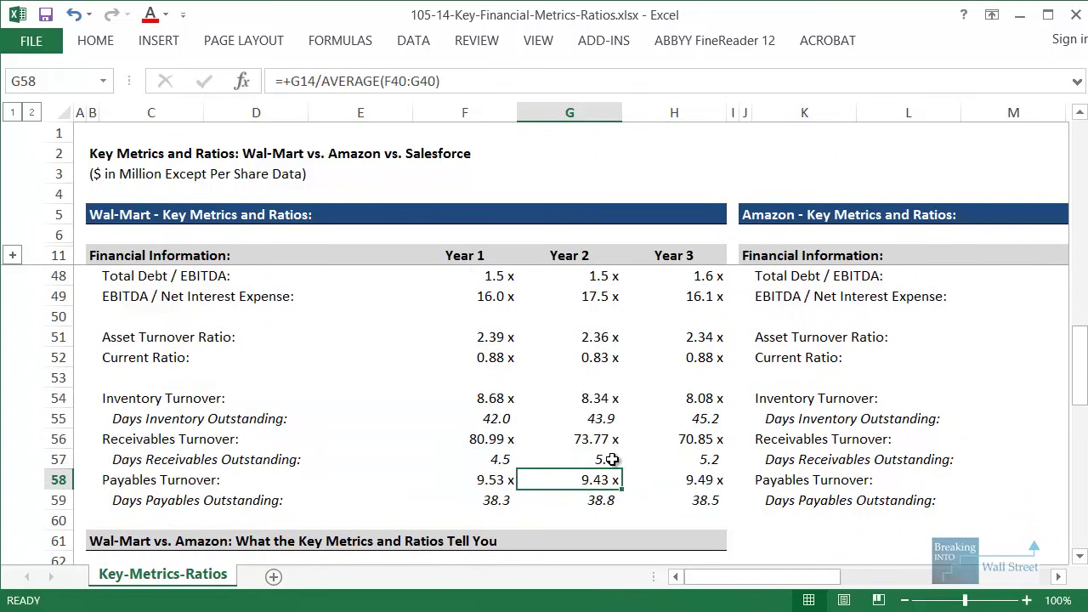
Outline the Inventory Turnover row across Wal-Mart and Amazon with a blue box, clear the markup and select cell J61
drag(707, 576, 787, 595)
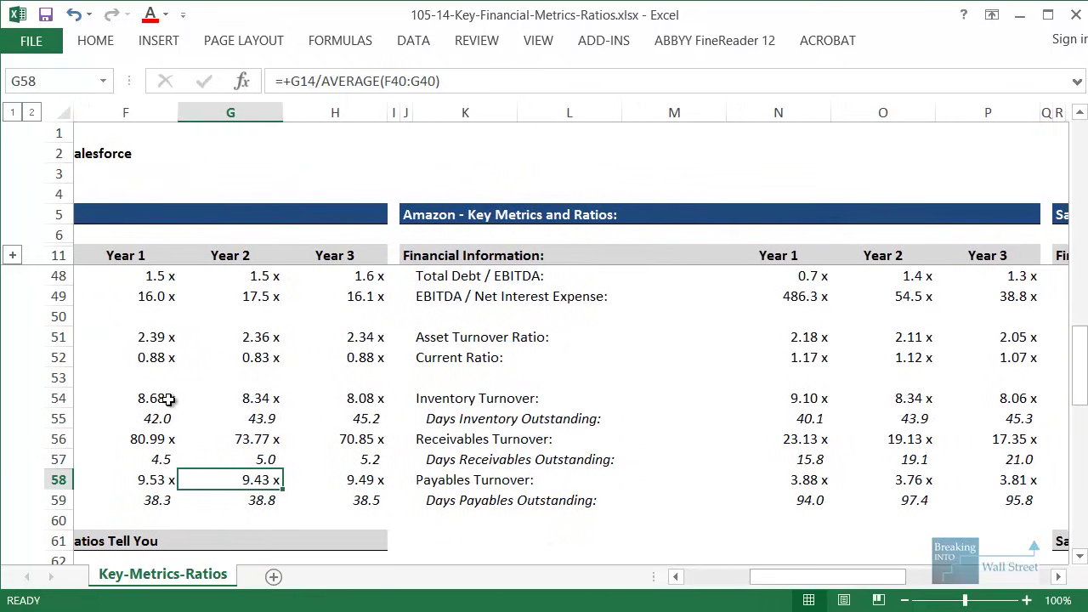
mouse_move(117, 389)
mouse_down()
mouse_move(935, 432)
mouse_move(1052, 415)
mouse_up()
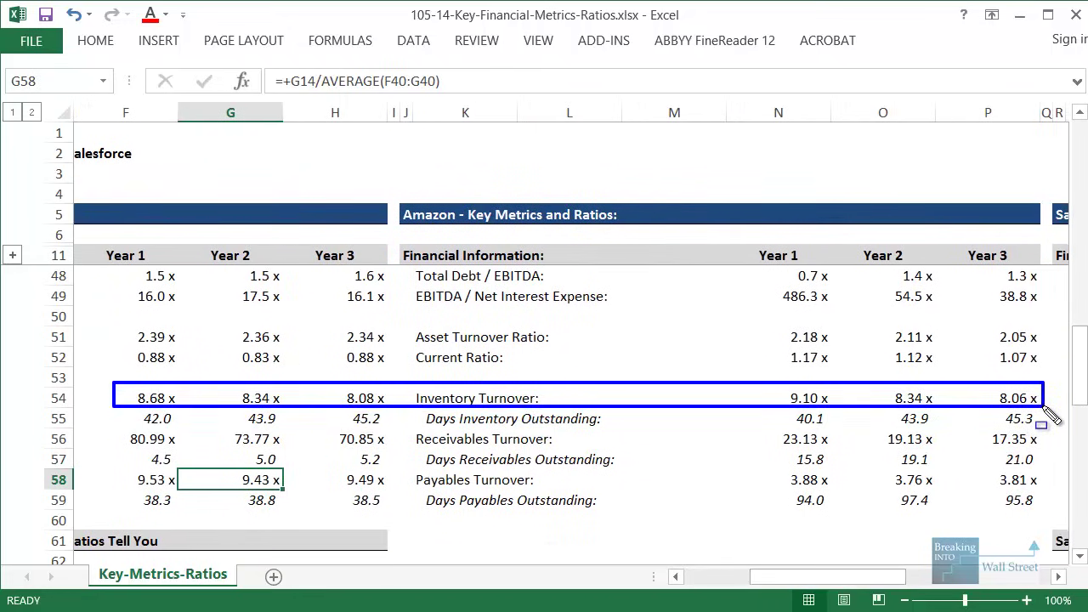
key(Escape)
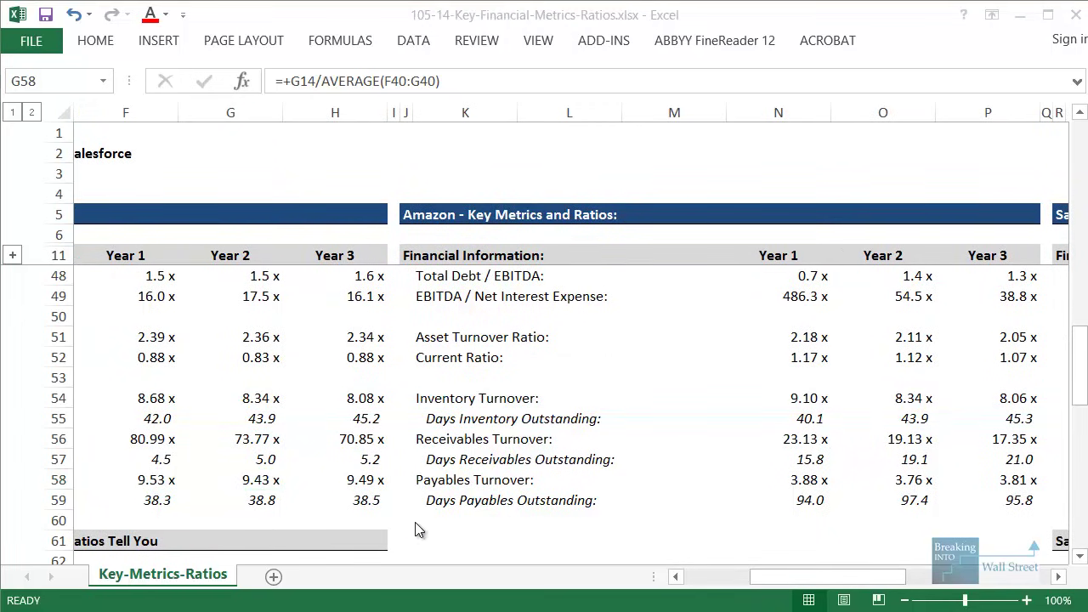
click(406, 537)
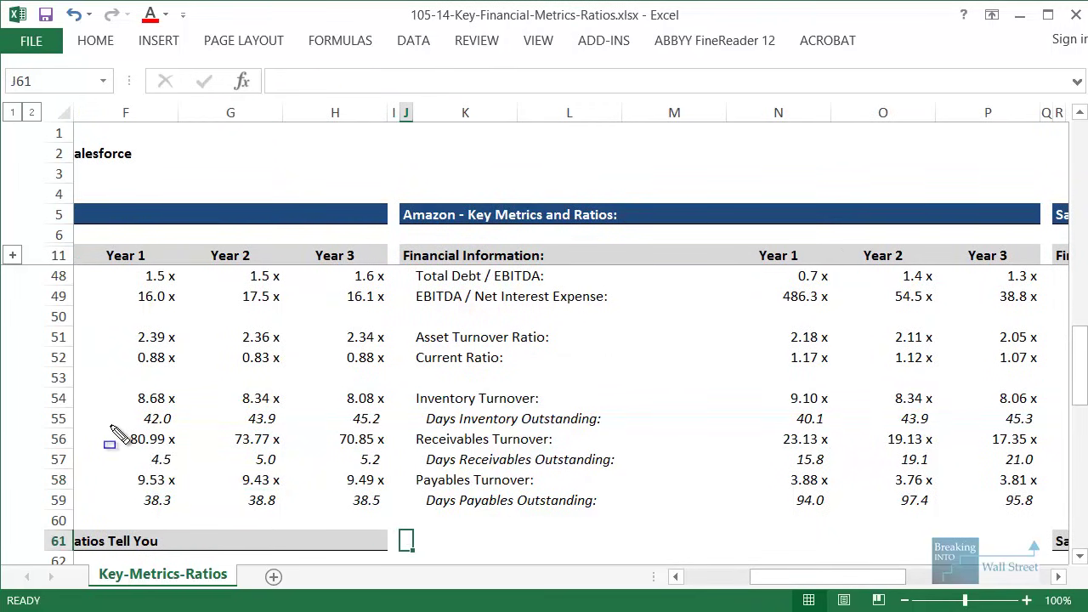
Outline the receivables turnover and days rows across Wal-Mart and Amazon, clear that box, and outline the payables rows
drag(111, 425, 1062, 480)
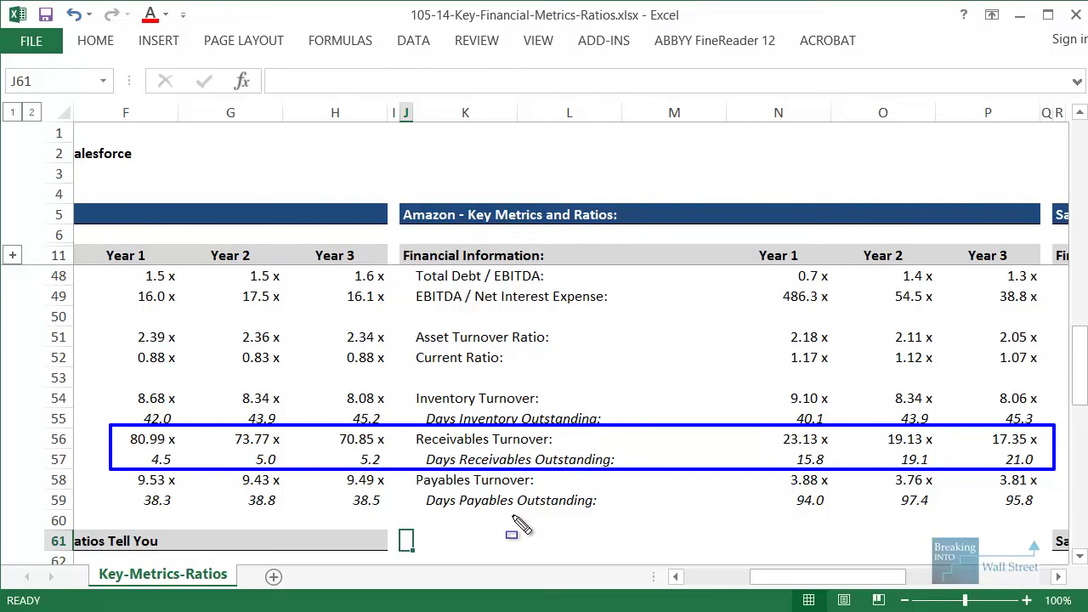
key(Delete)
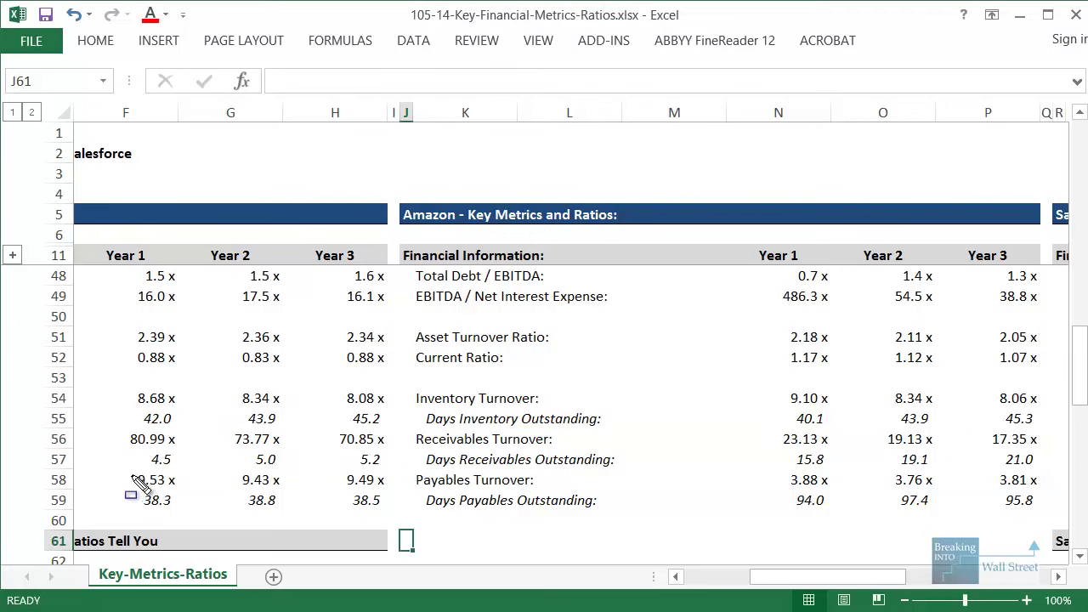
drag(121, 469, 1053, 515)
Select Amazon's current ratios in N52:P52 and Wal-Mart's in F52:H52 to compare them
drag(811, 358, 988, 361)
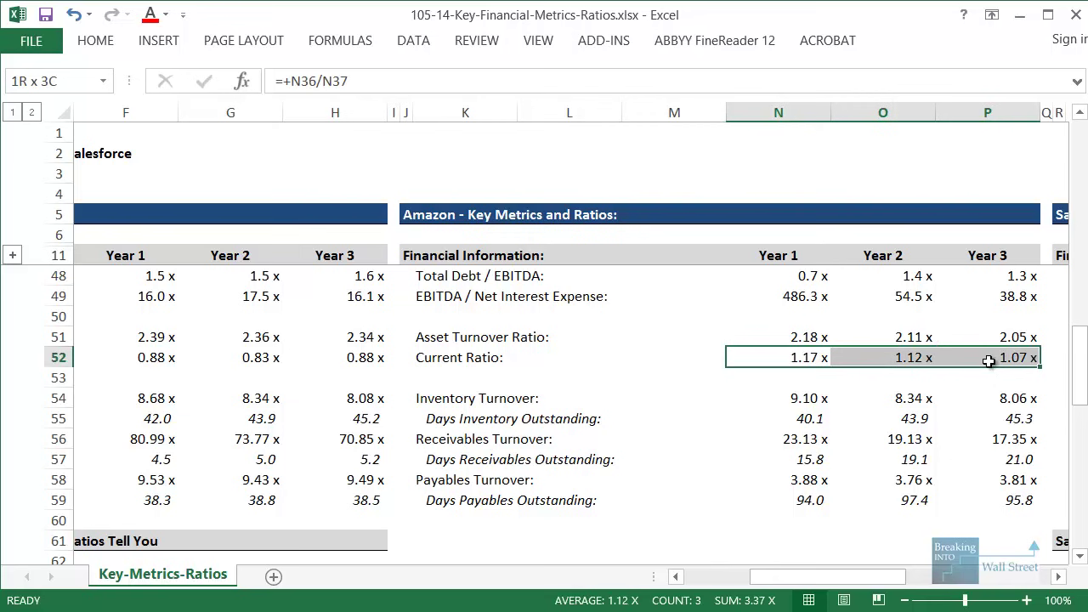
drag(988, 361, 988, 361)
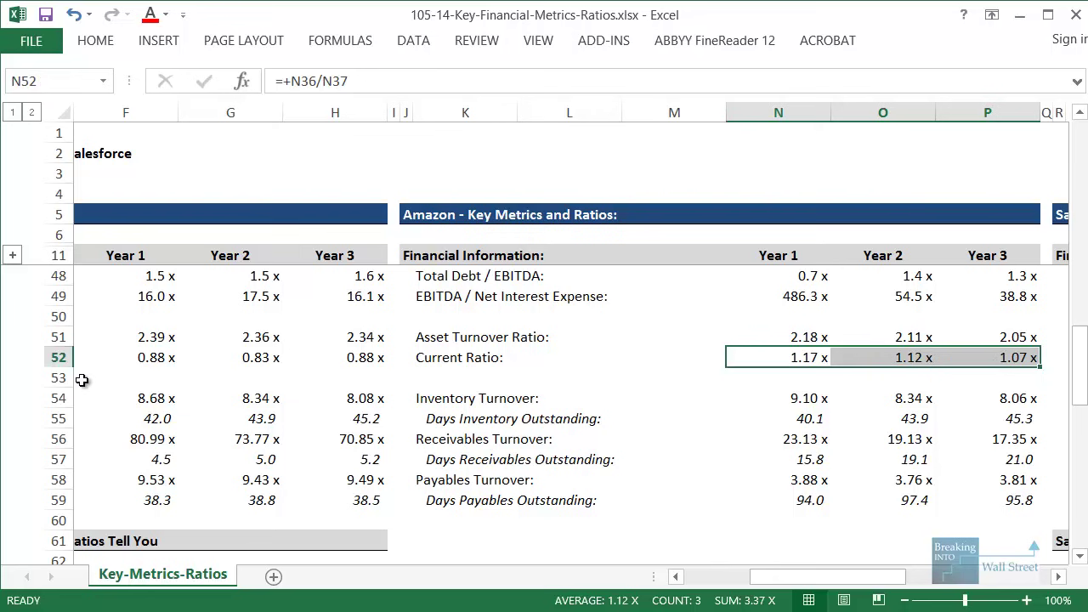
drag(129, 352, 362, 356)
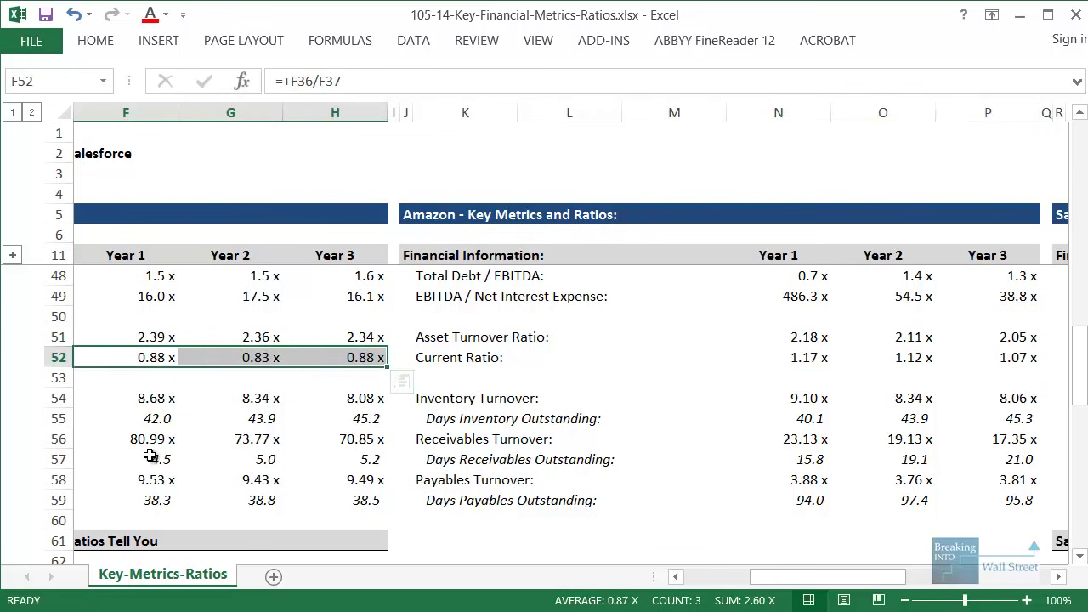
Select the receivables and payables rows in F56:P59, and Salesforce's inventory and receivables values in V54:X55 and V56:X57
drag(141, 439, 1014, 500)
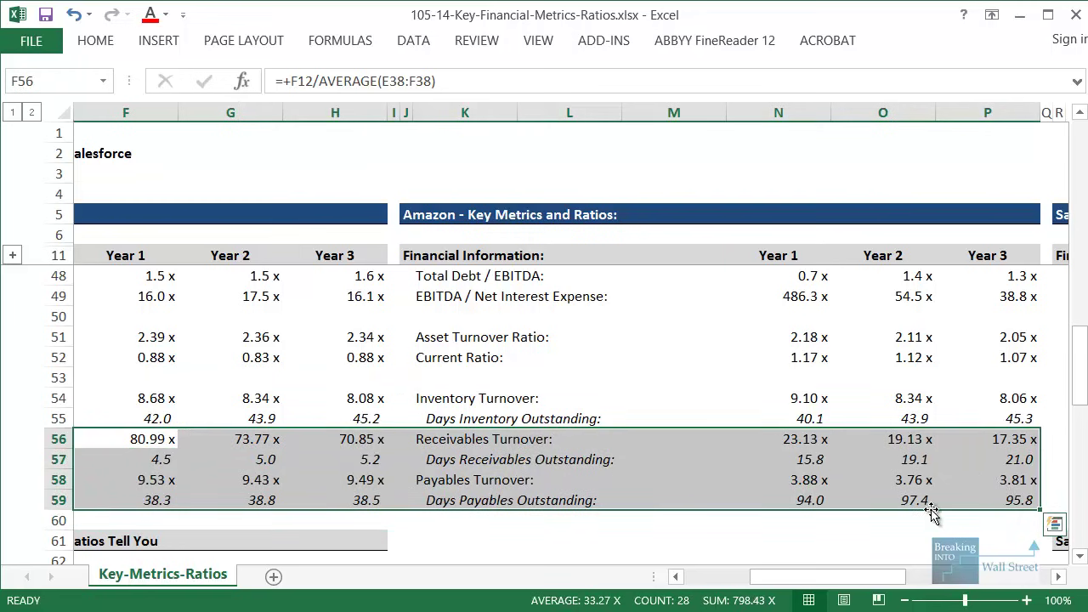
drag(850, 577, 981, 592)
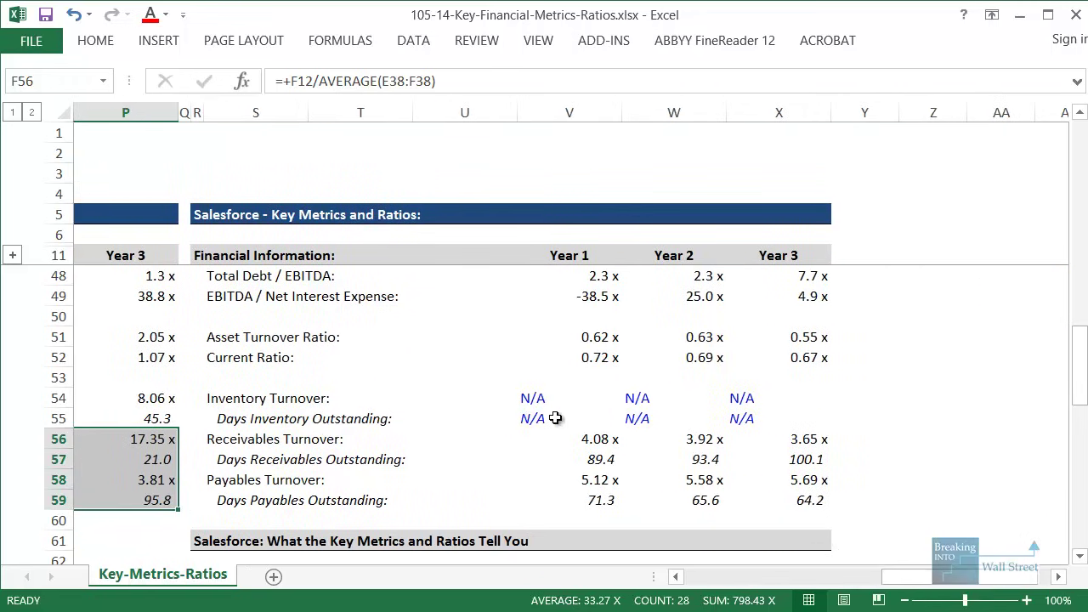
drag(568, 405, 808, 411)
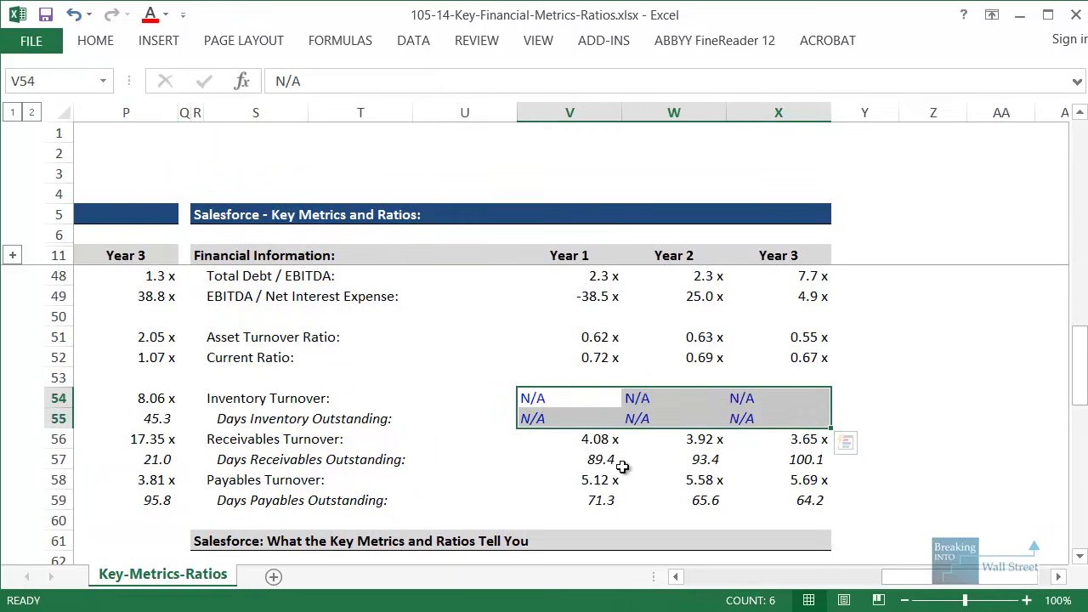
drag(600, 442, 799, 457)
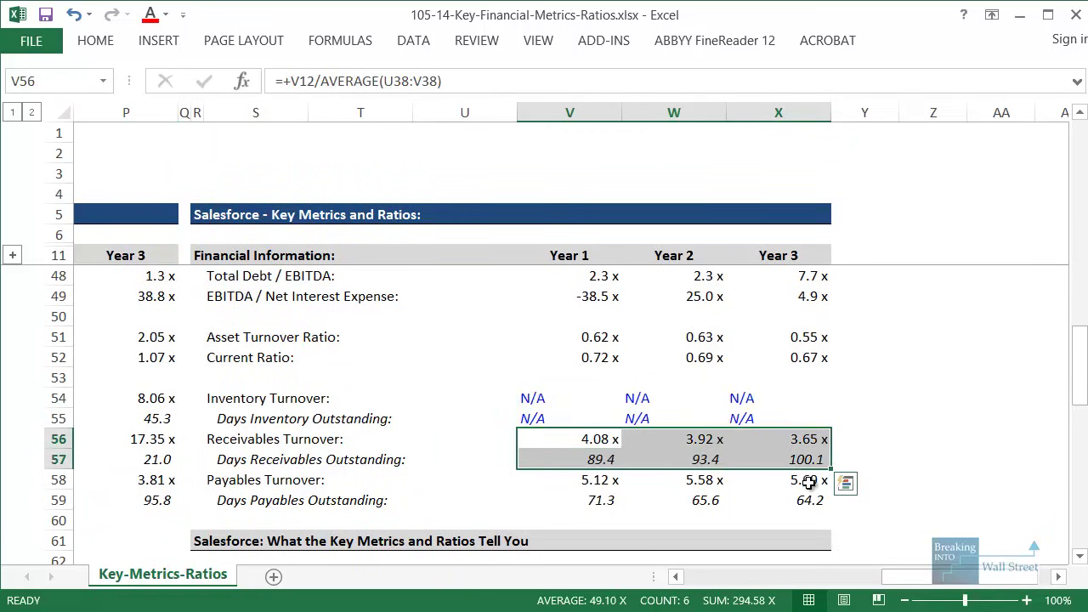
Outline Salesforce's Payables Turnover and Days Payables Outstanding rows with a blue box, and clear the markup
key(ctrl+shift+b)
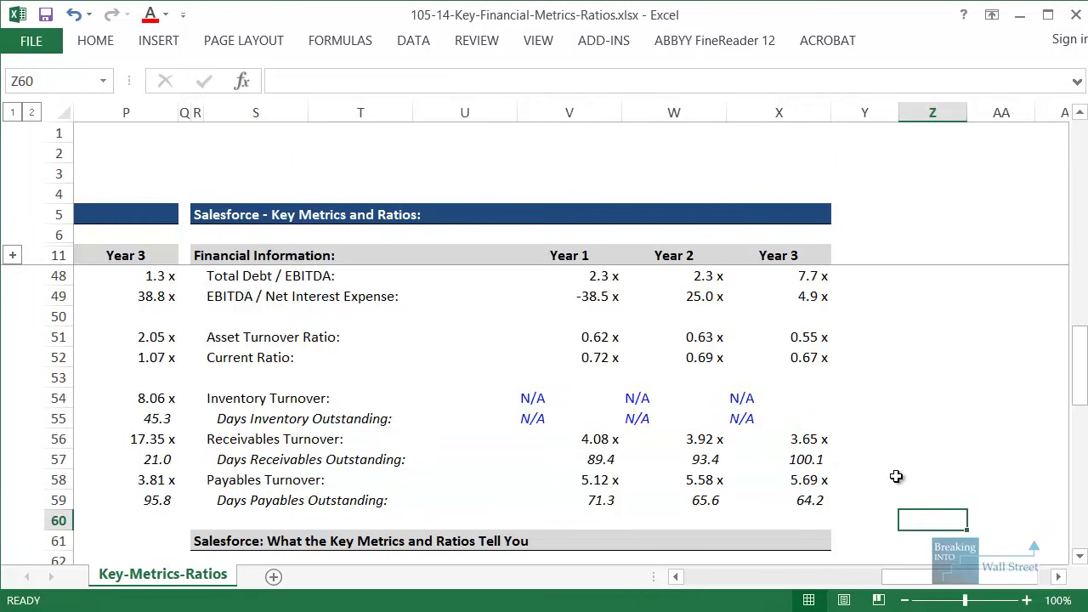
mouse_move(194, 461)
mouse_down()
mouse_move(776, 530)
mouse_move(865, 527)
mouse_up()
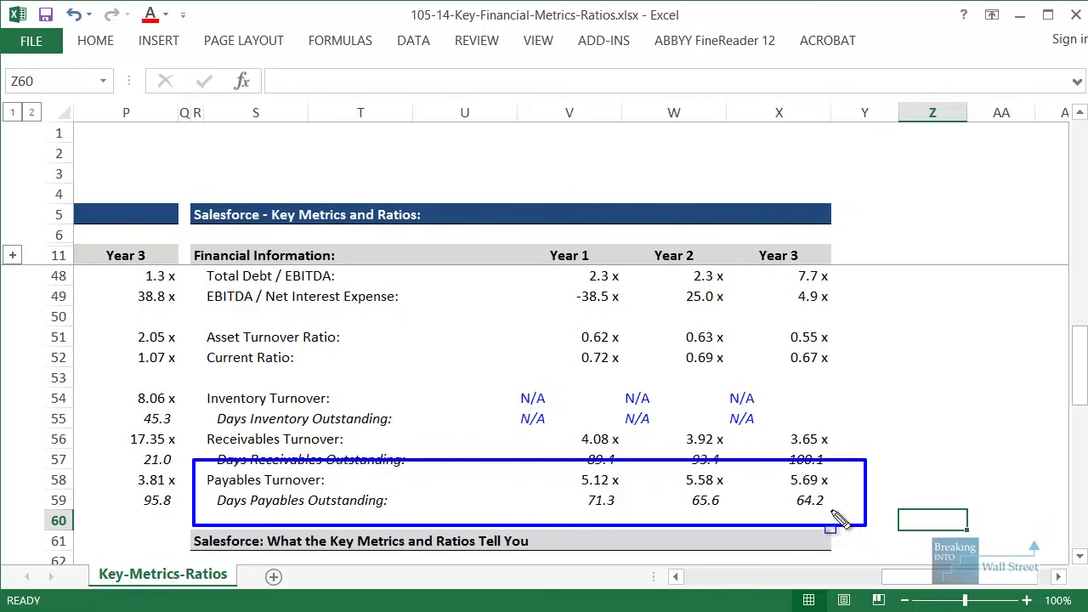
key(Escape)
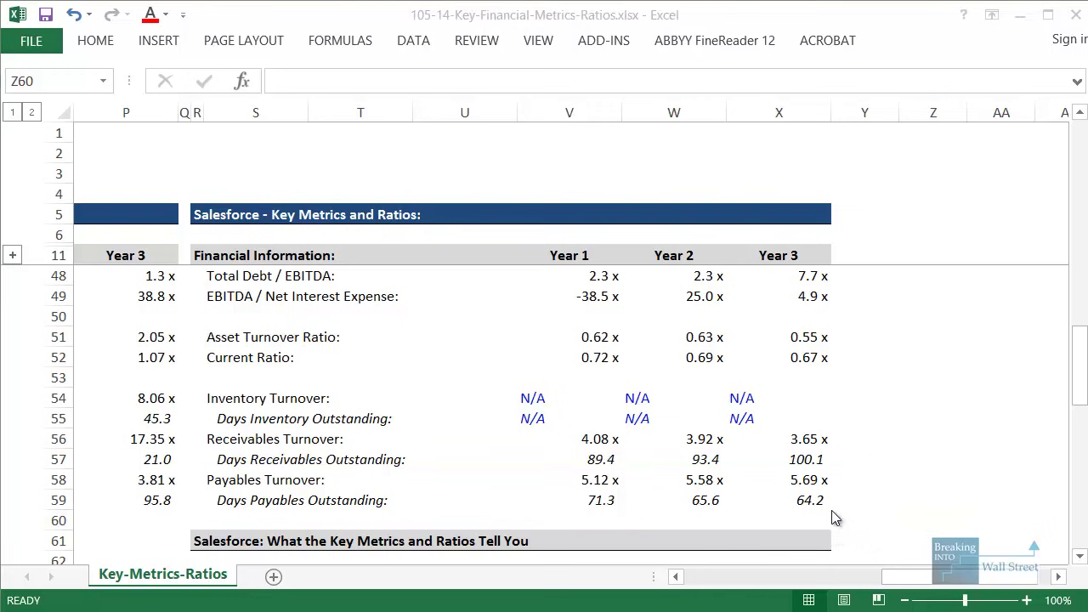
Outline the first Wal-Mart vs. Amazon note in rows 63 and 64, about ROE, ROA and ROIC, and clear the markup
scroll(831, 510, down, 1)
drag(909, 577, 658, 585)
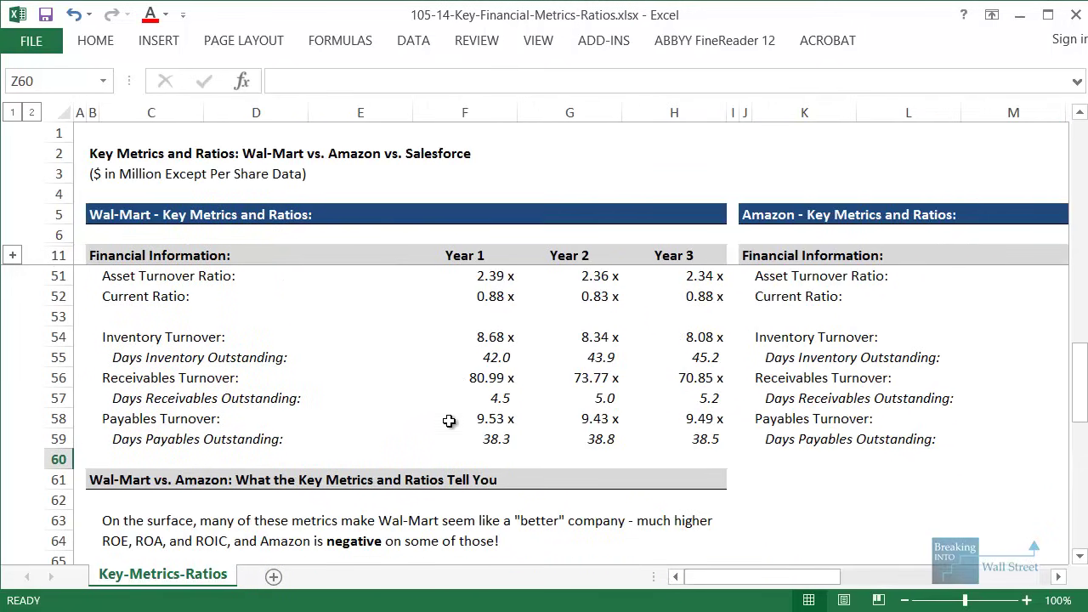
scroll(151, 395, down, 1)
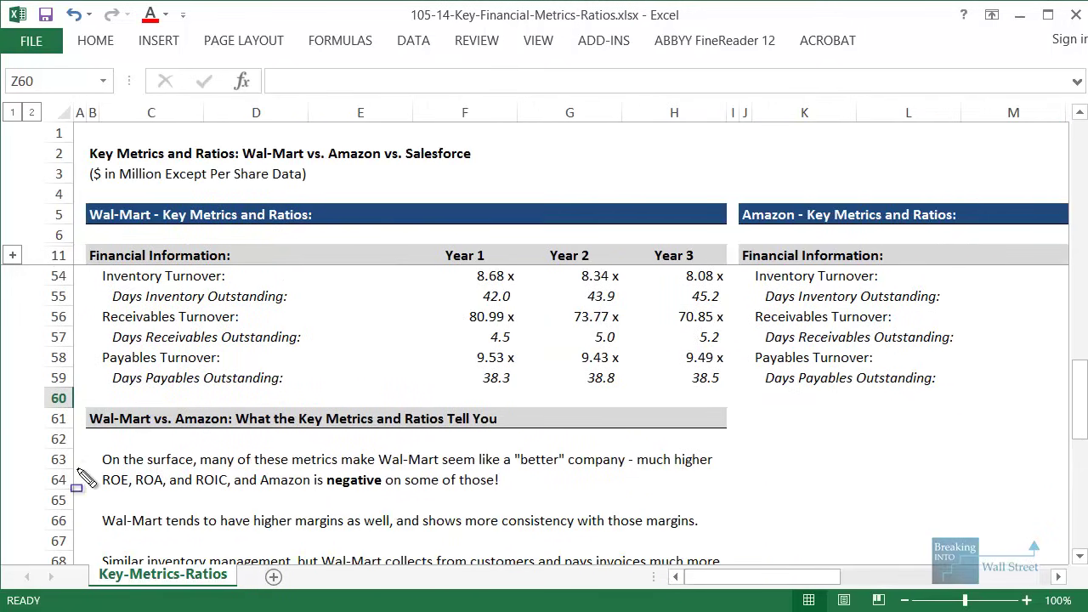
mouse_move(95, 467)
mouse_down()
mouse_move(114, 486)
mouse_move(564, 510)
mouse_move(557, 499)
mouse_up()
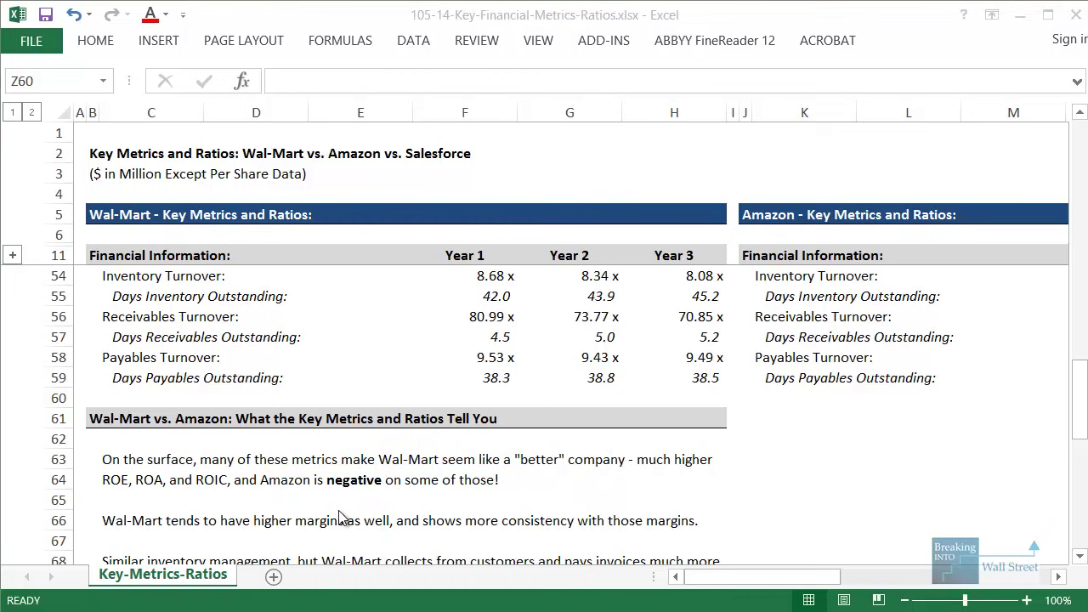
key(Escape)
Select the margins note in C66:H66, outline Wal-Mart's EBIT, EBITDA and FCF margin rows to support it, and clear the markup
drag(136, 518, 718, 518)
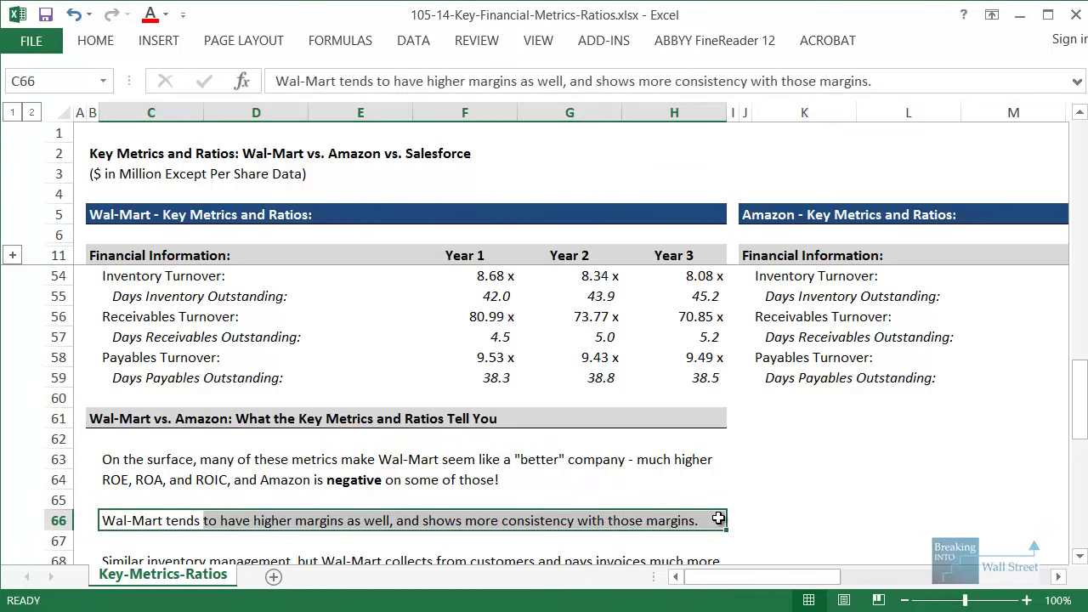
scroll(718, 518, up, 12)
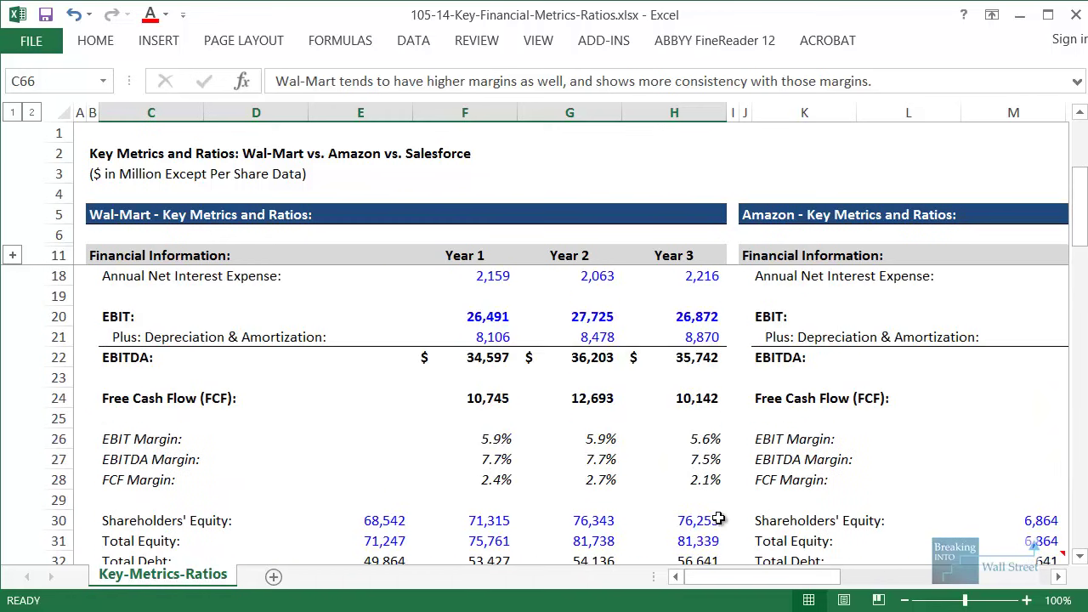
drag(90, 420, 727, 499)
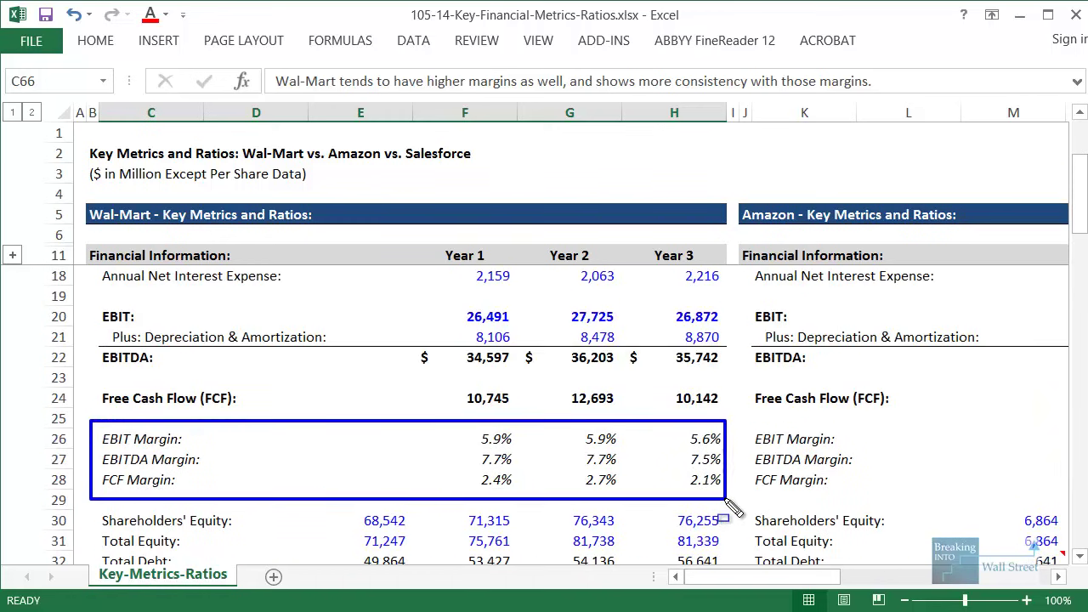
key(Escape)
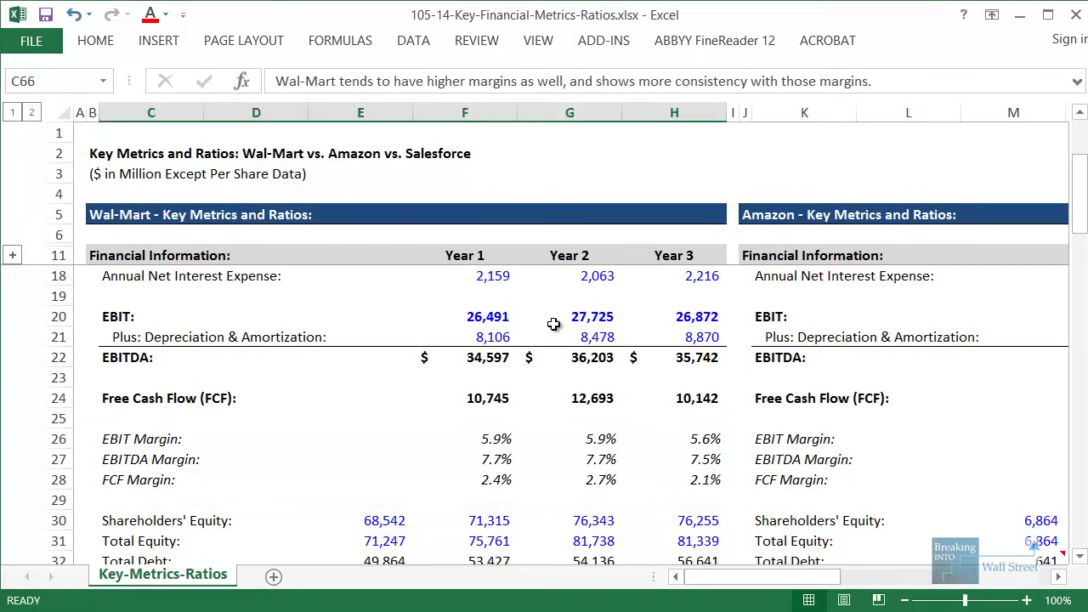
Return to the Wal-Mart vs. Amazon notes and select C68:D68, the start of the note on similar inventory management
scroll(535, 349, down, 5)
scroll(523, 366, down, 8)
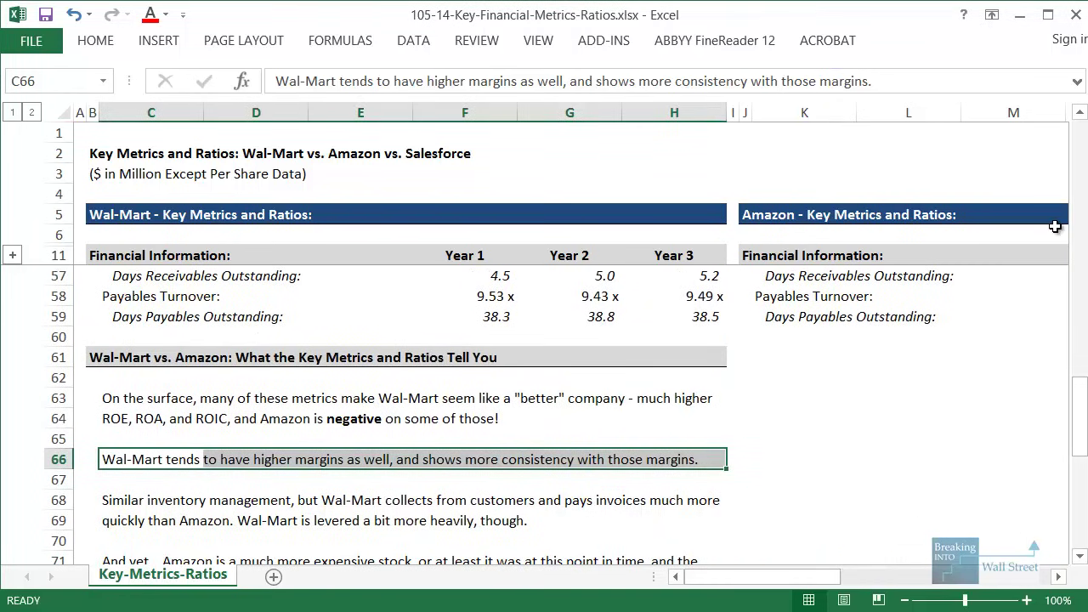
click(1081, 116)
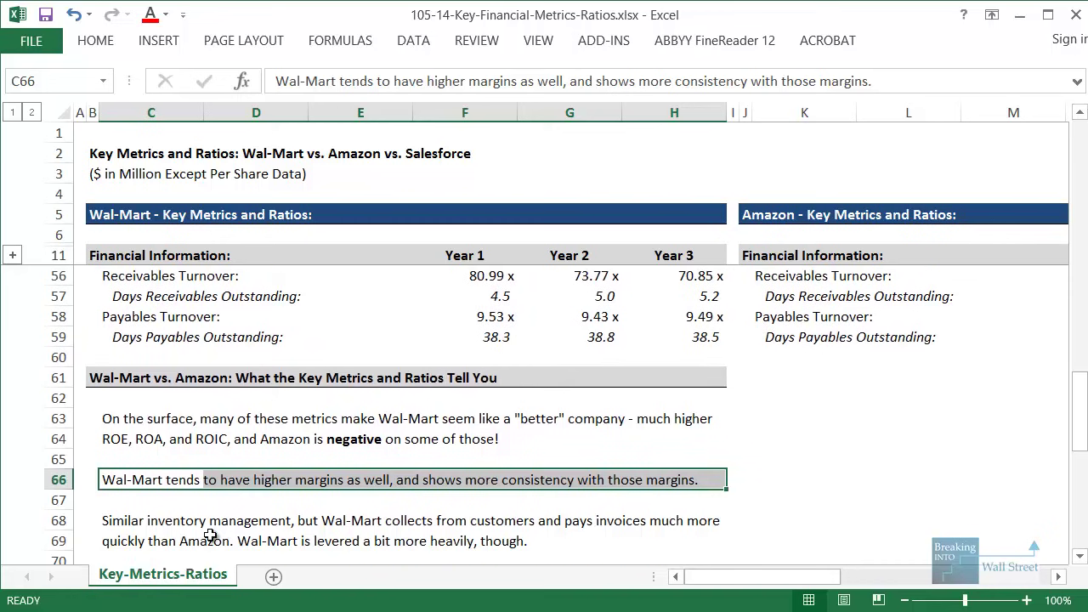
click(281, 516)
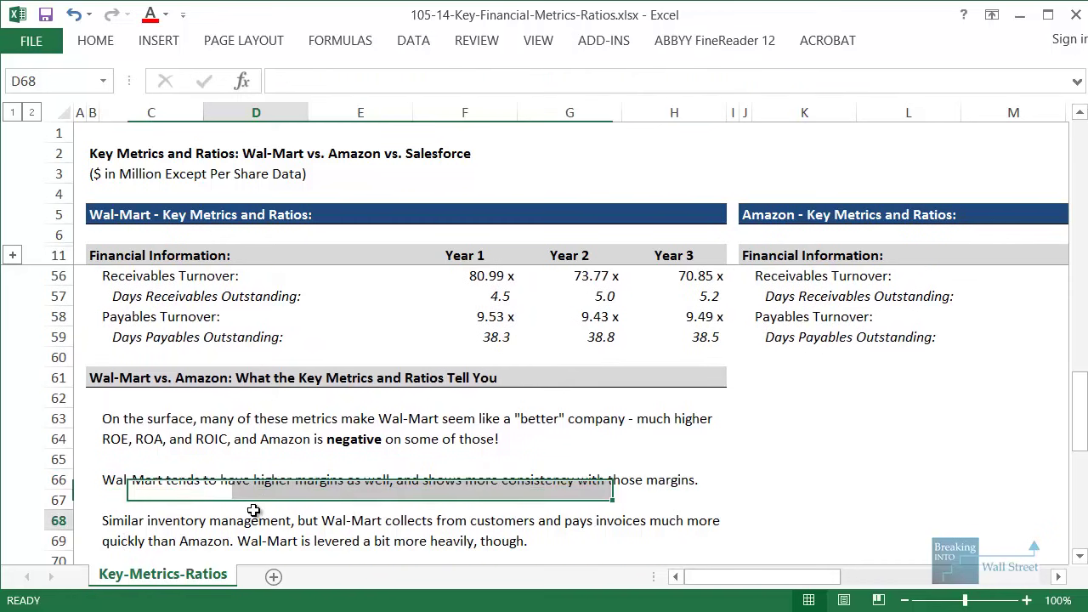
click(119, 515)
drag(119, 515, 283, 522)
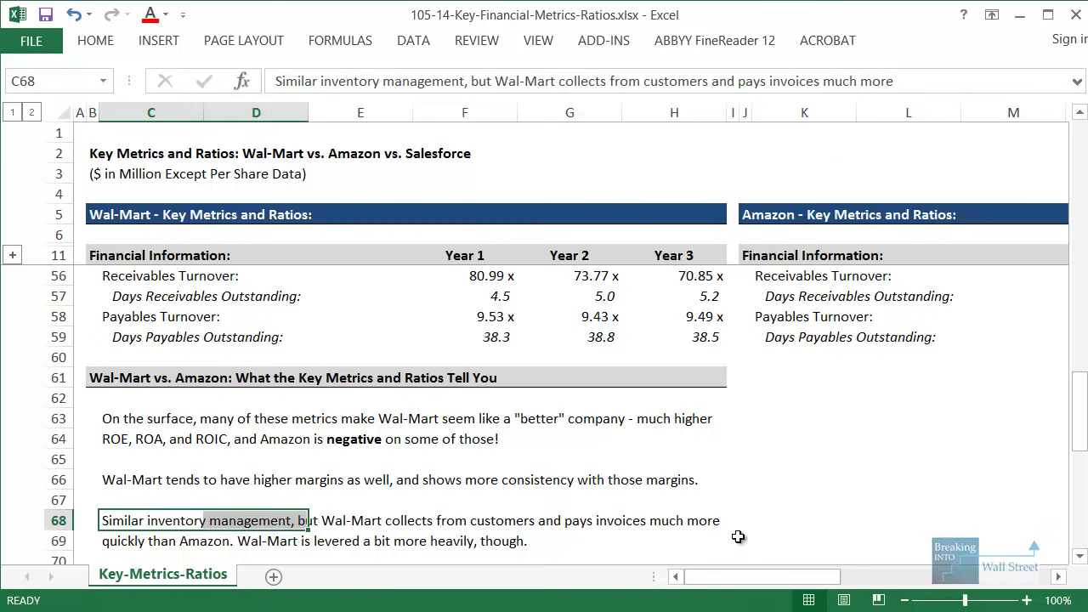
Outline the note about Wal-Mart's faster collections, payments and heavier leverage in rows 68 and 69, clear the markup, and select H66:H67
click(763, 541)
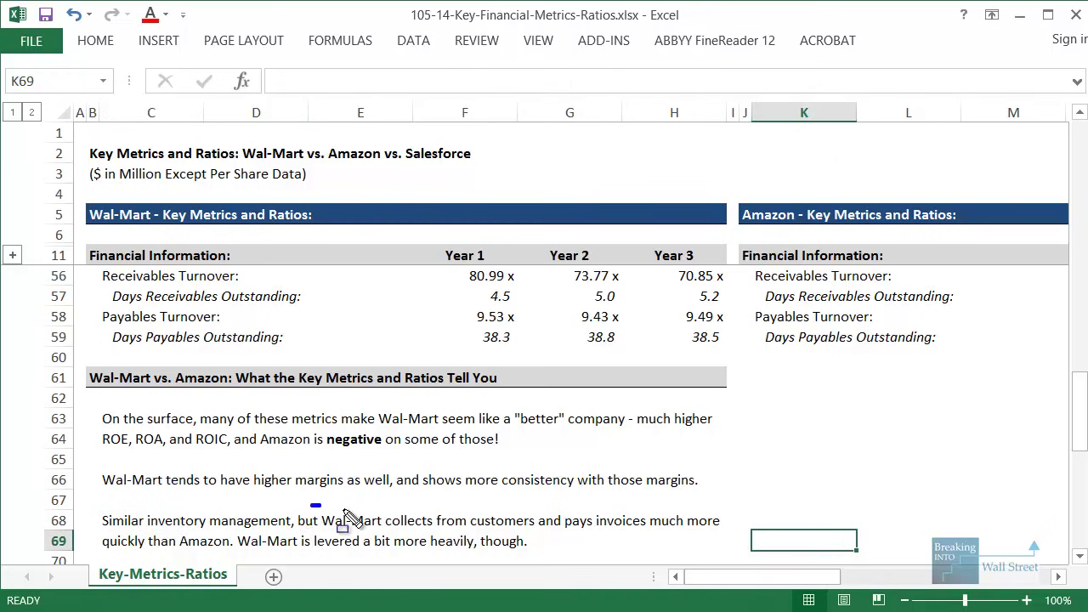
drag(344, 509, 741, 534)
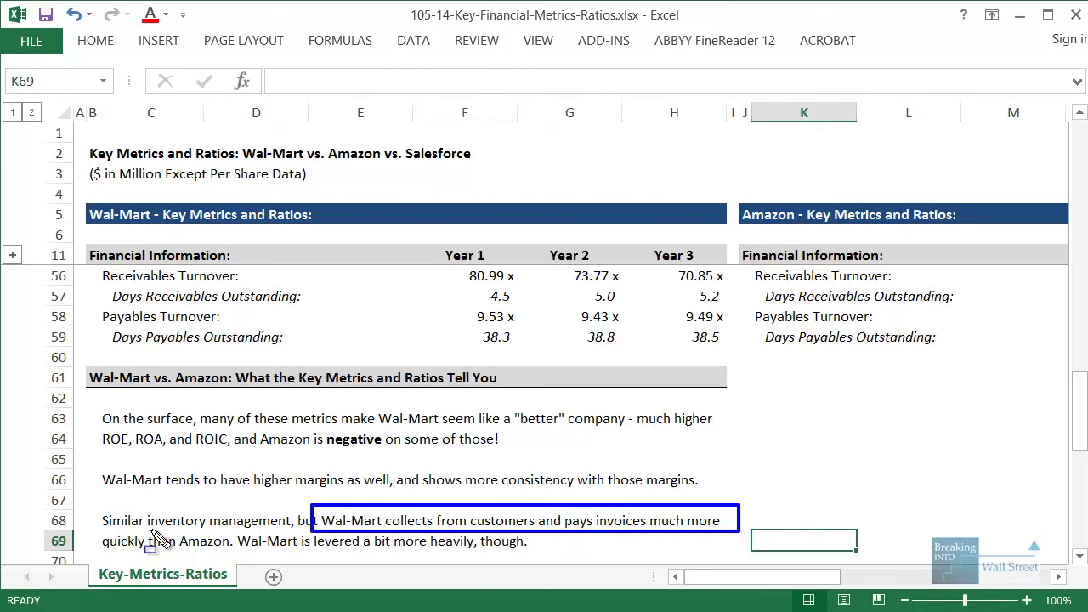
drag(100, 532, 535, 554)
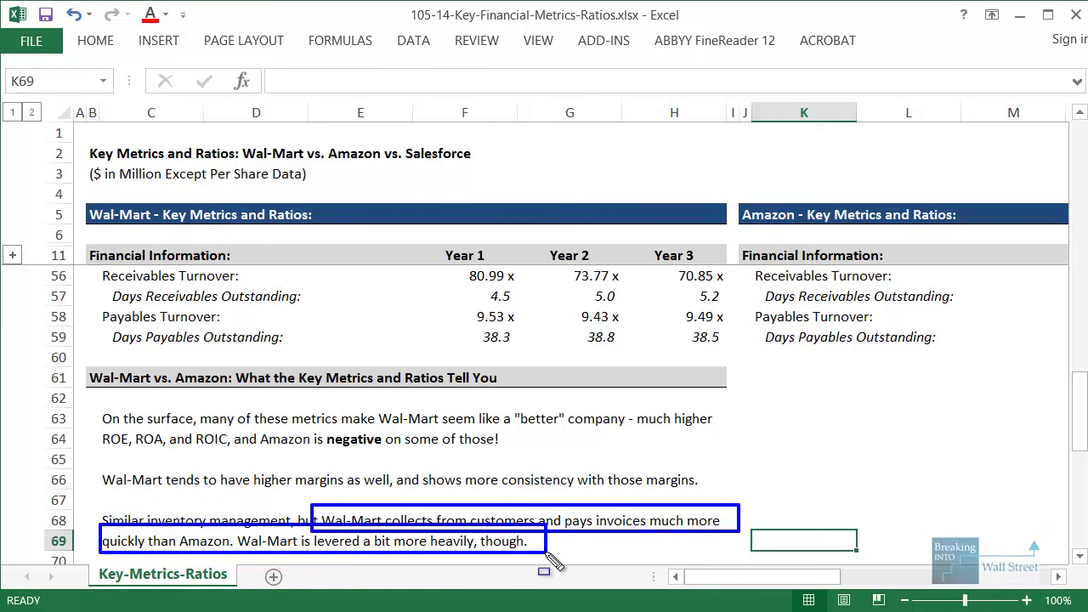
key(Escape)
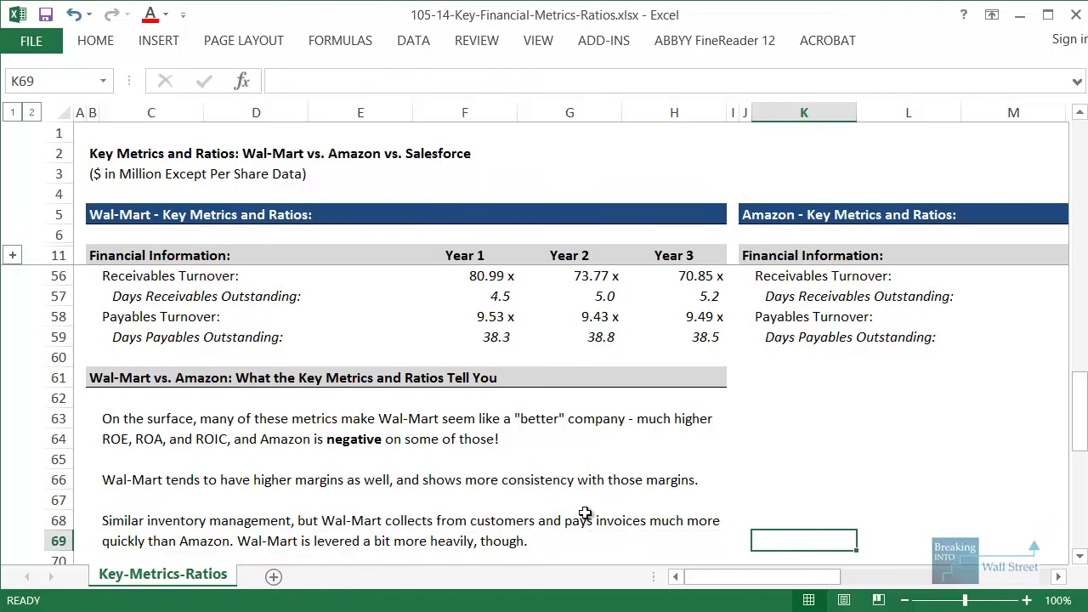
drag(634, 483, 631, 492)
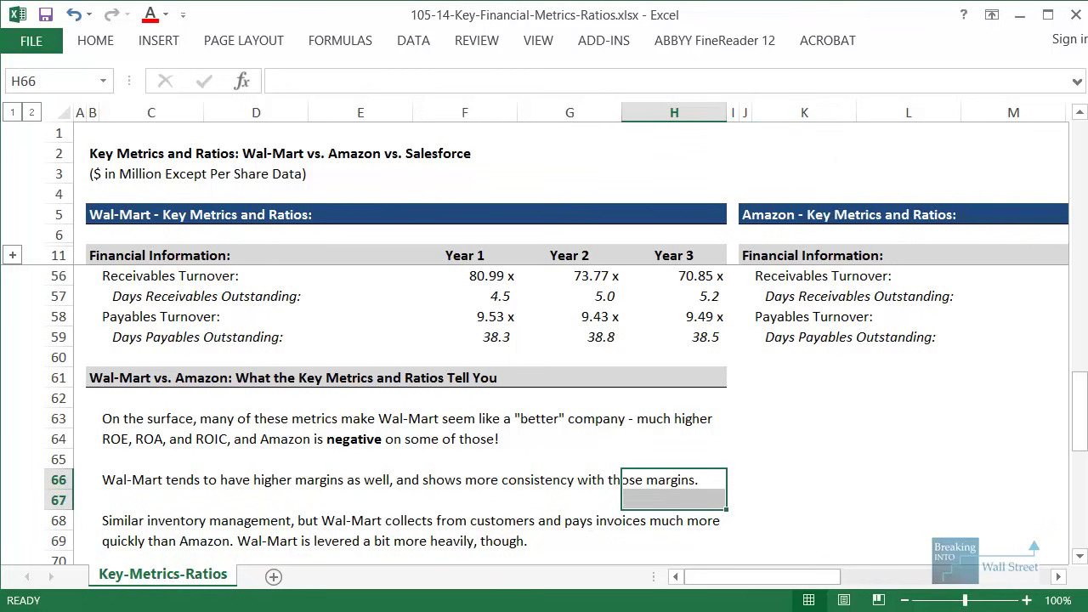
Switch to the PowerPoint slide show and reveal Wal-Mart's P / E multiple on the slide "The Punch Line"
key(alt+Tab)
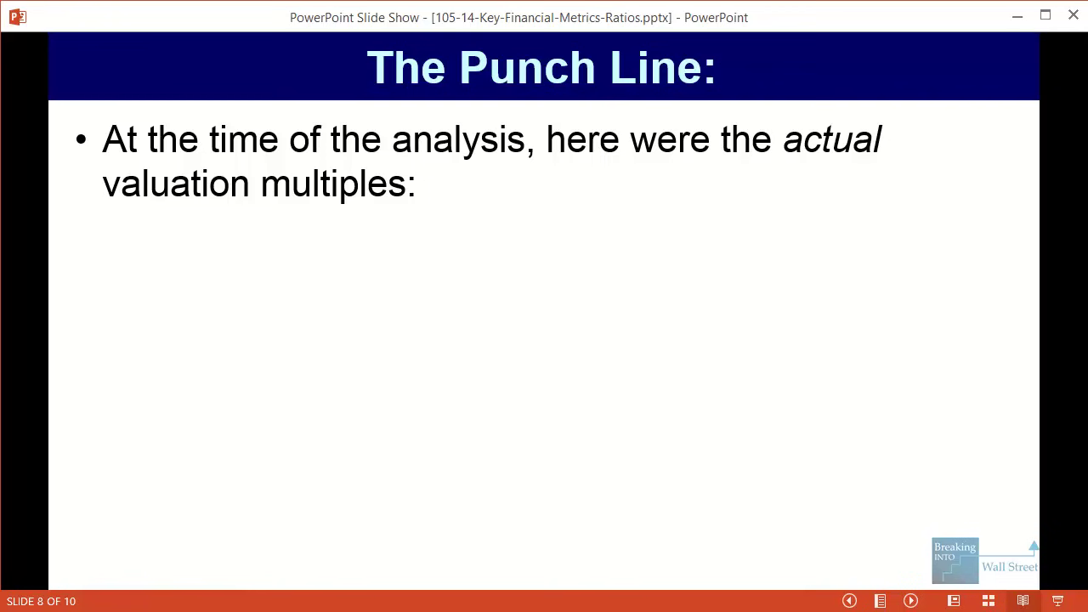
key(Right)
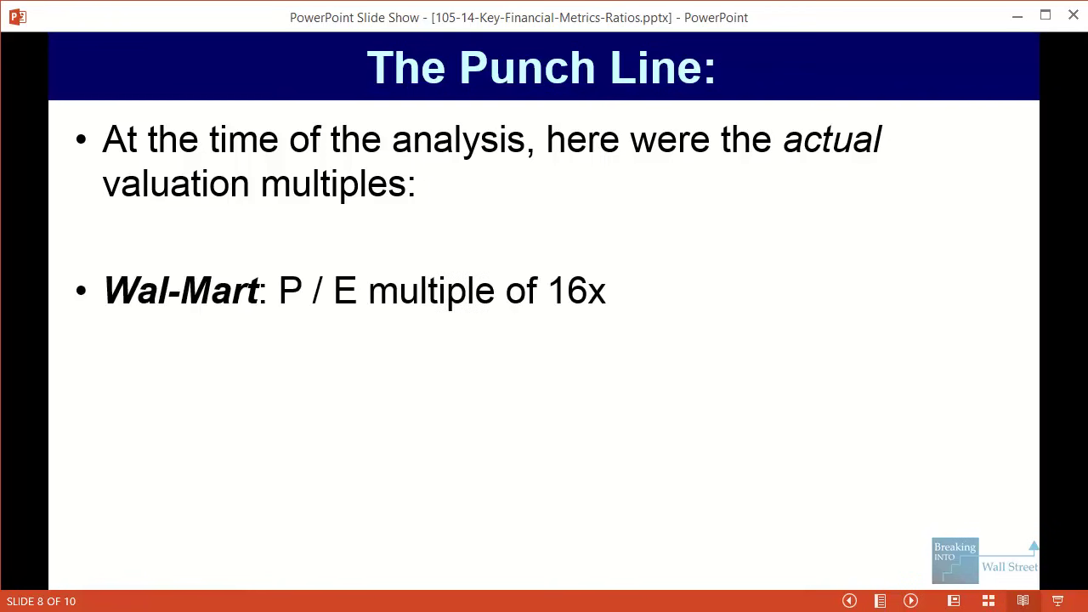